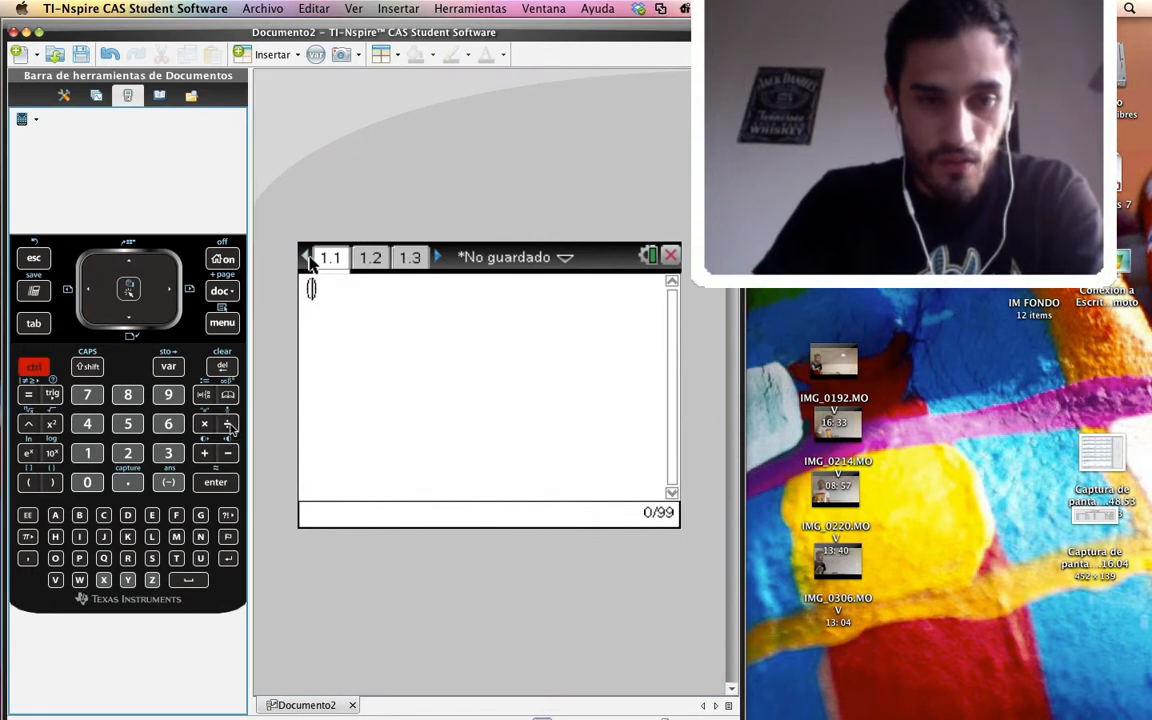
# Insert a fraction inside the parentheses and place two empty pairs of parentheses in its numerator
pyautogui.click(228, 424)
pyautogui.write('()')
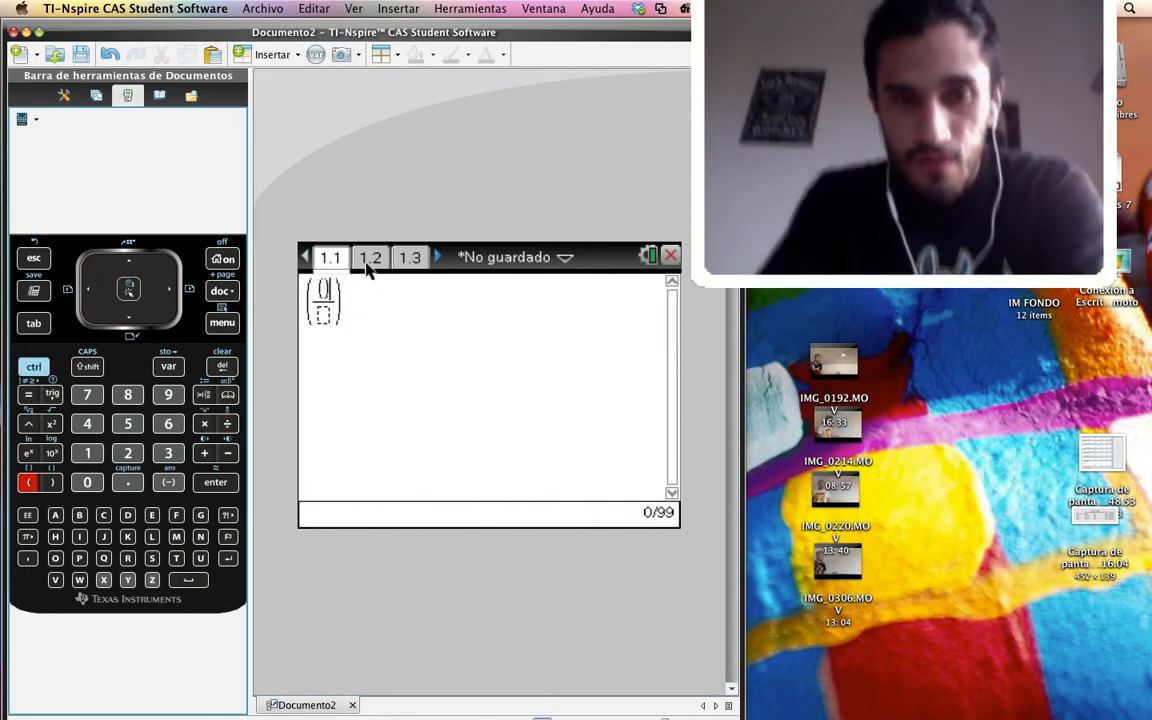
pyautogui.press('Right')
pyautogui.press('Left')
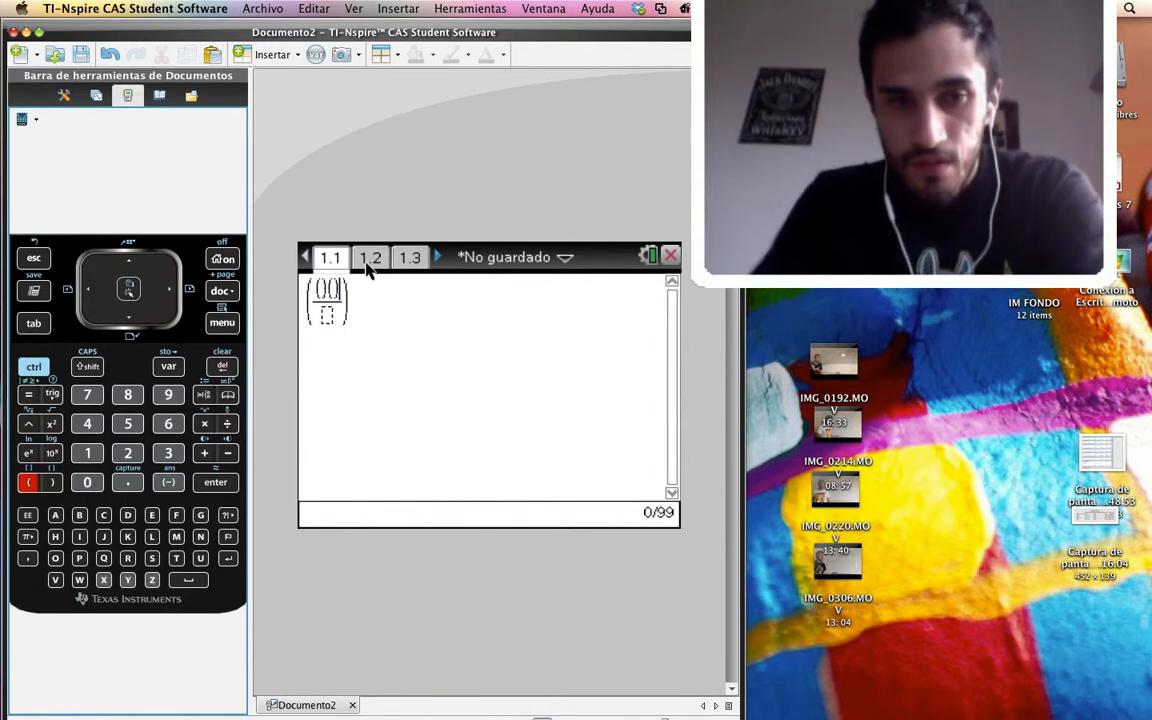
# Check the formula on page 1.2 and enter 1−2i as the numerator's first factor on page 1.1, using the imaginary unit constant
pyautogui.click(367, 263)
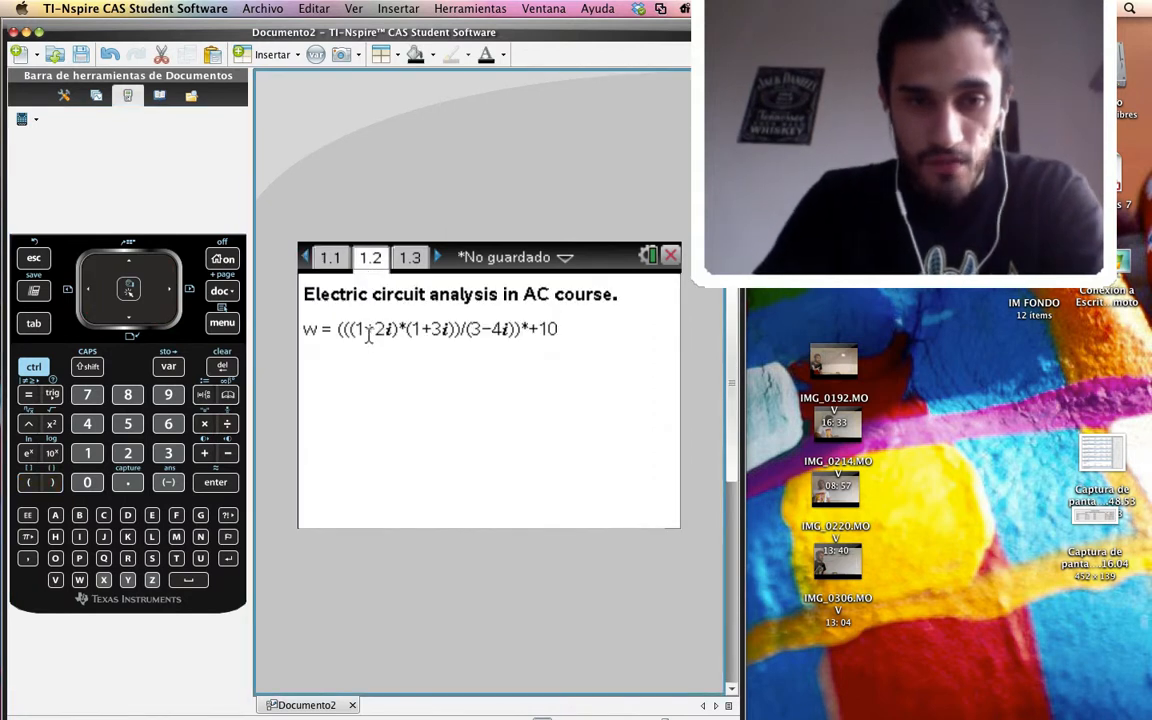
pyautogui.click(331, 260)
pyautogui.press('Left')
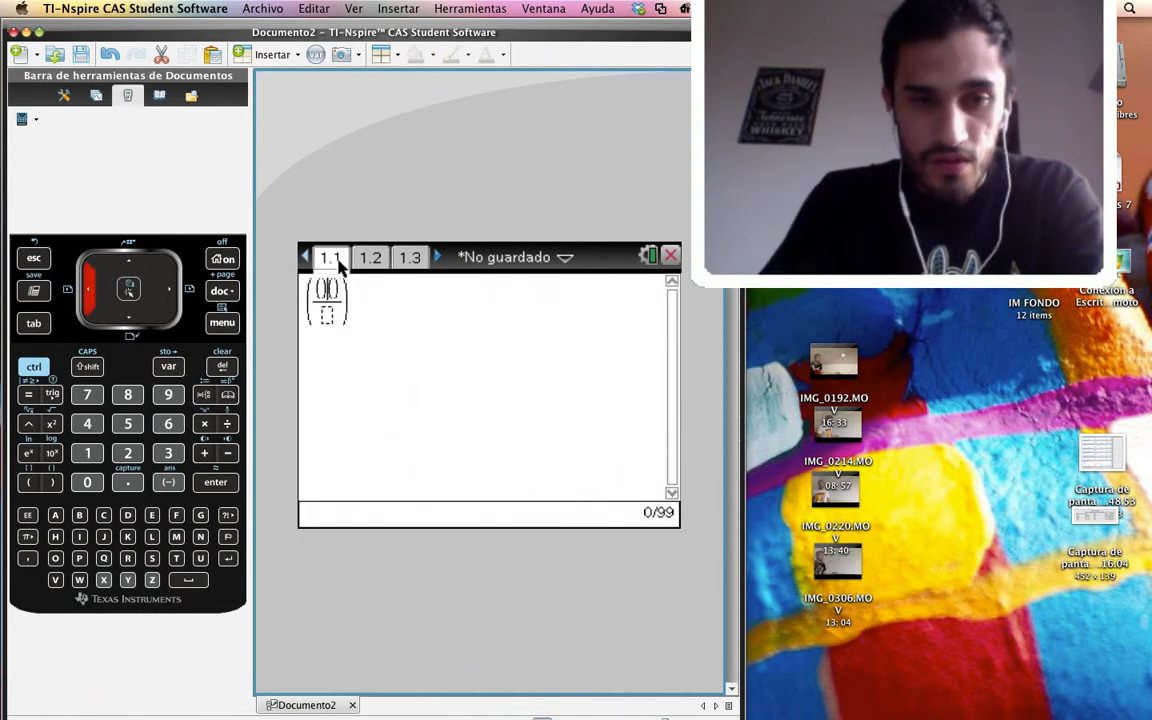
pyautogui.write('1-')
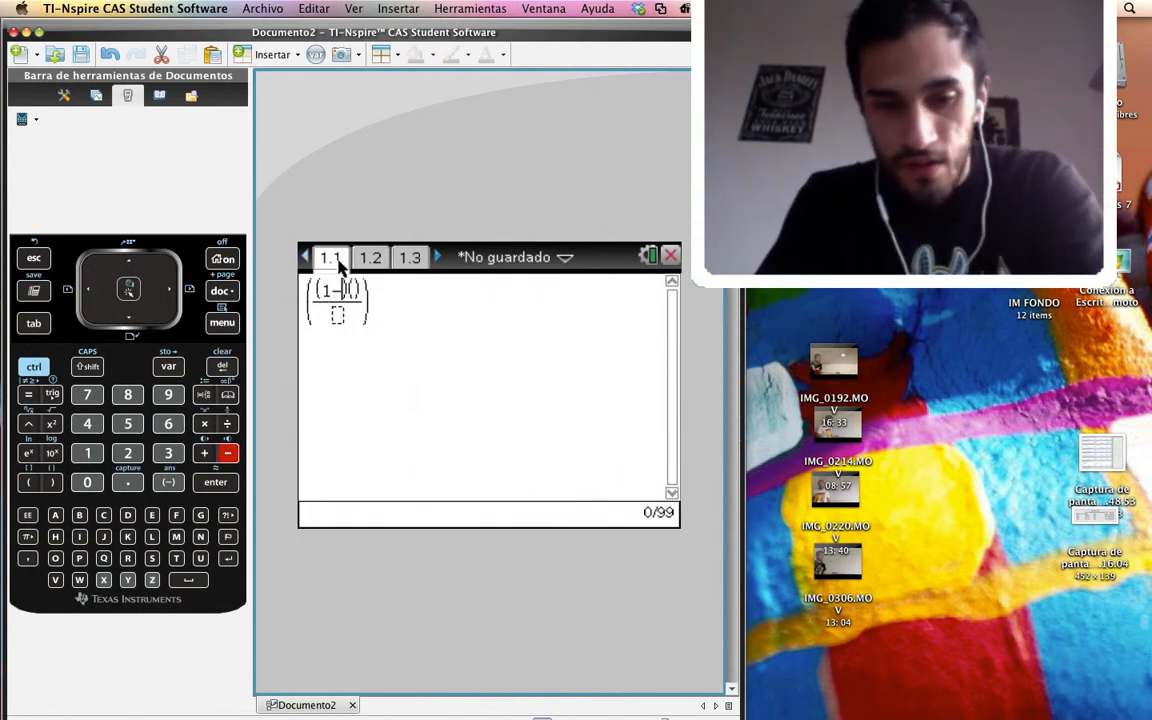
pyautogui.write('2')
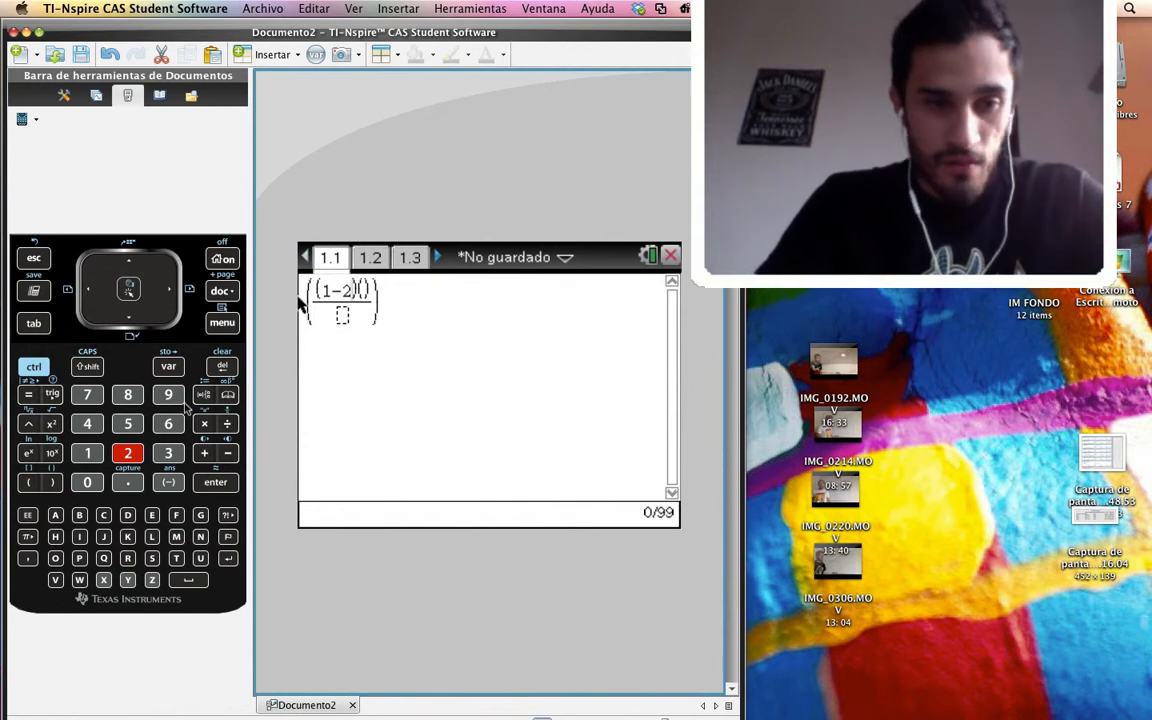
pyautogui.click(27, 536)
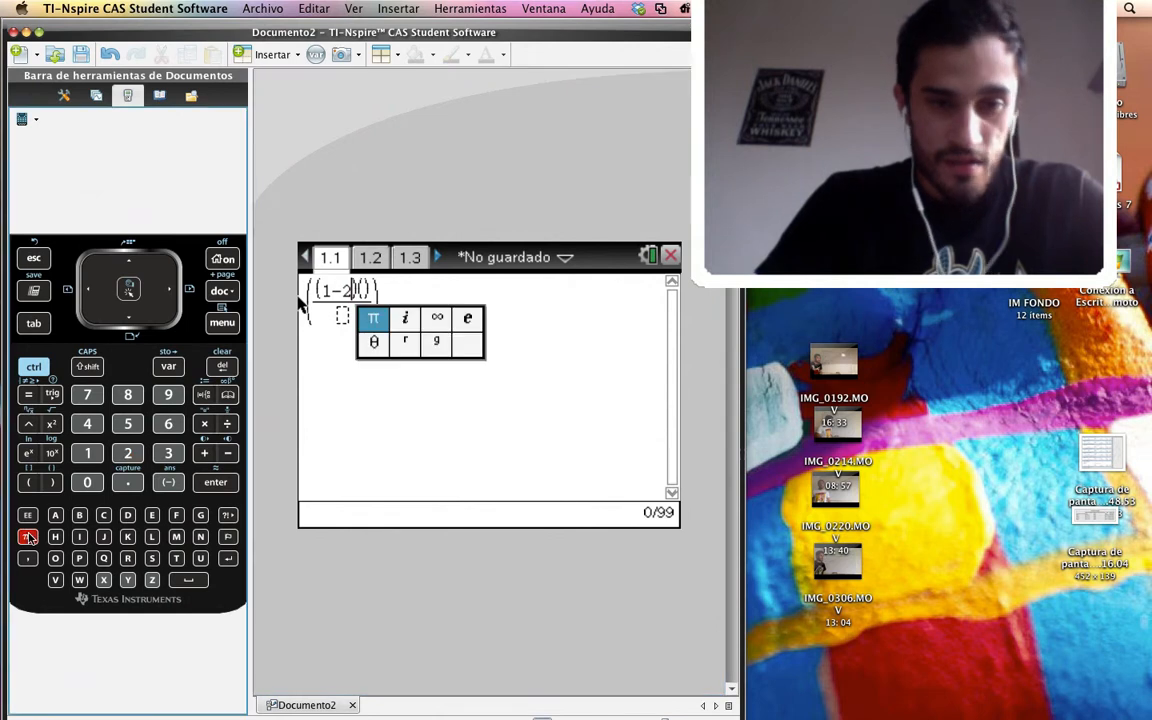
pyautogui.click(400, 322)
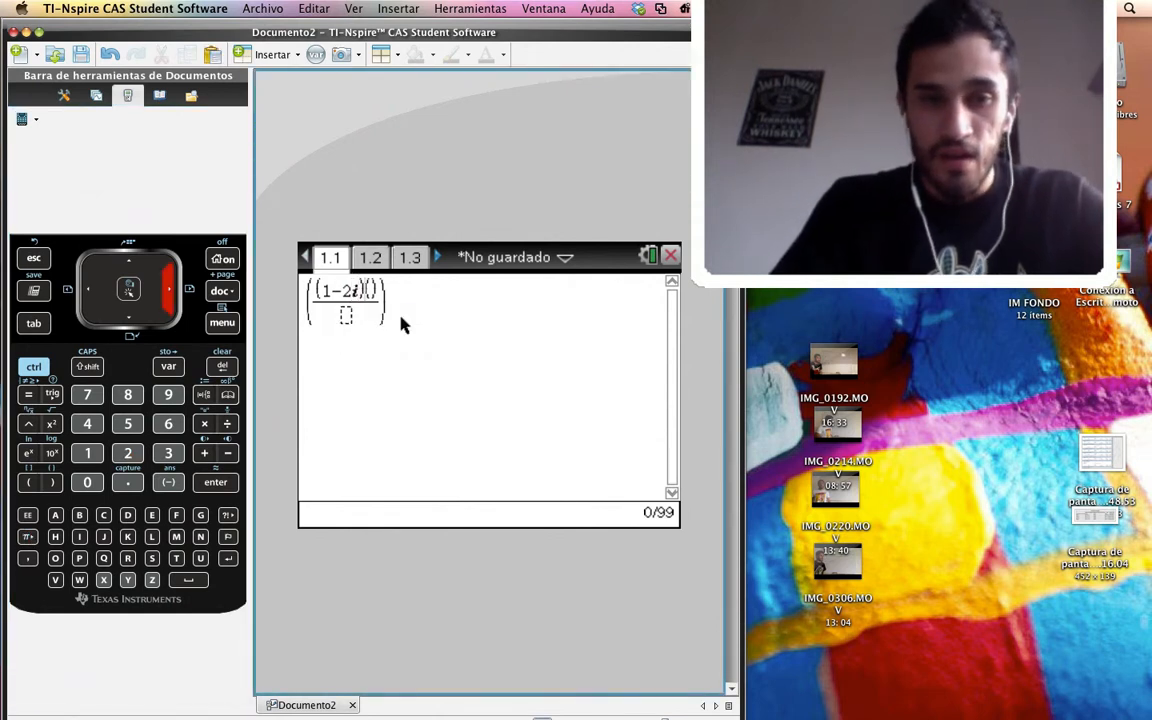
# Check the formula on page 1.2 again and enter 1+3i as the numerator's second factor, using the imaginary unit constant
pyautogui.click(371, 258)
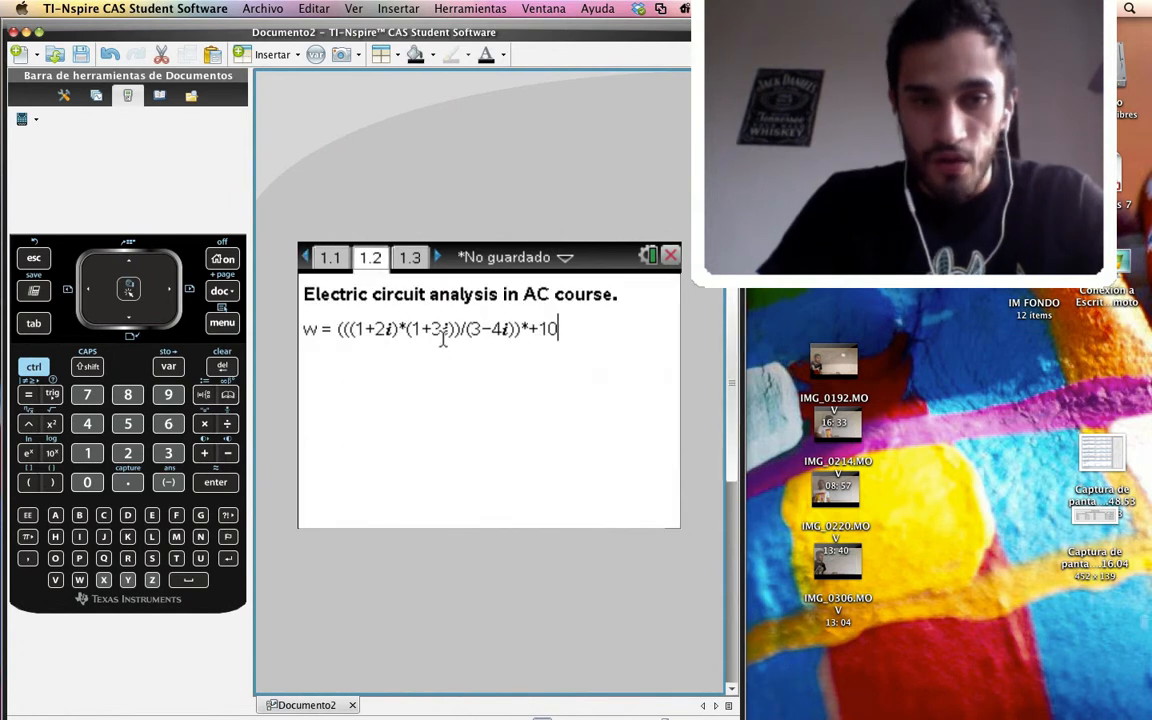
pyautogui.click(330, 258)
pyautogui.write('1+3i)/')
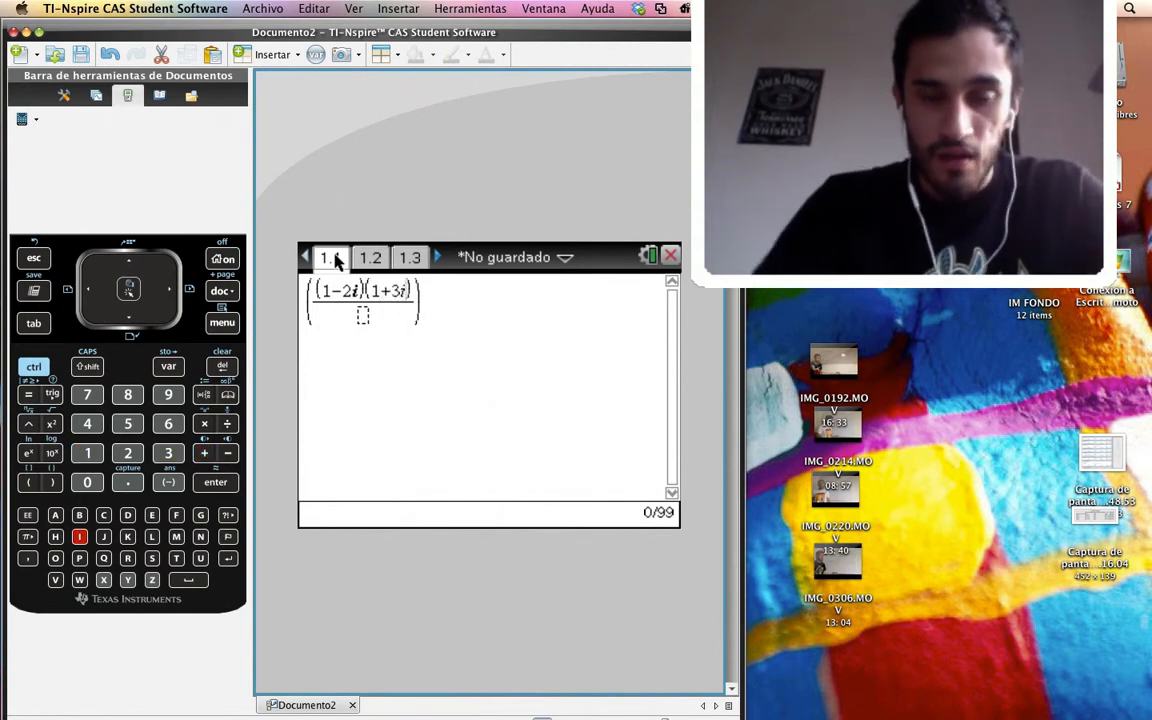
pyautogui.write('i')
pyautogui.press('Down')
pyautogui.press('Up')
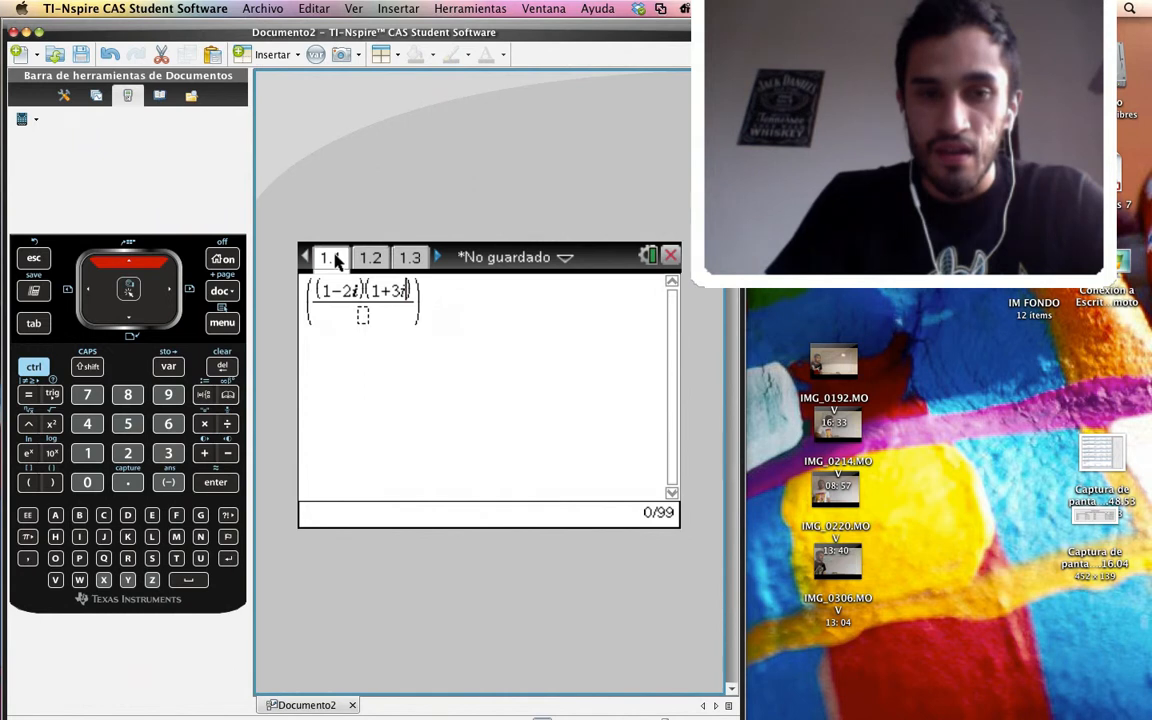
pyautogui.press('BackSpace')
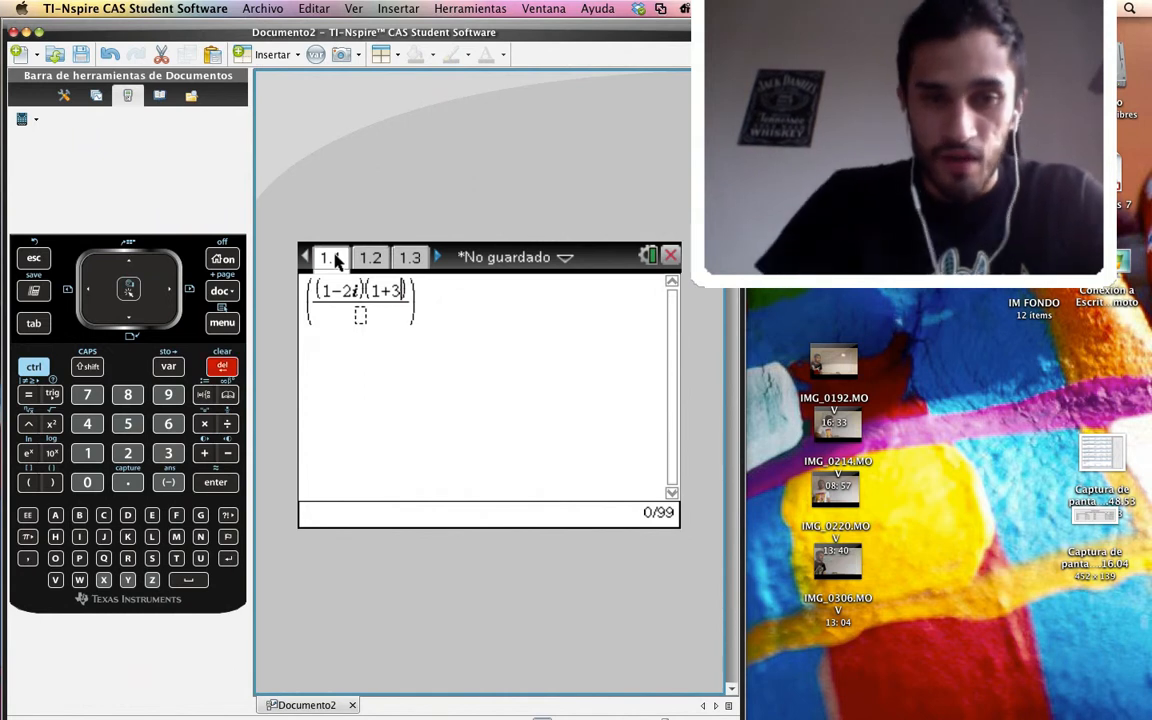
pyautogui.click(28, 539)
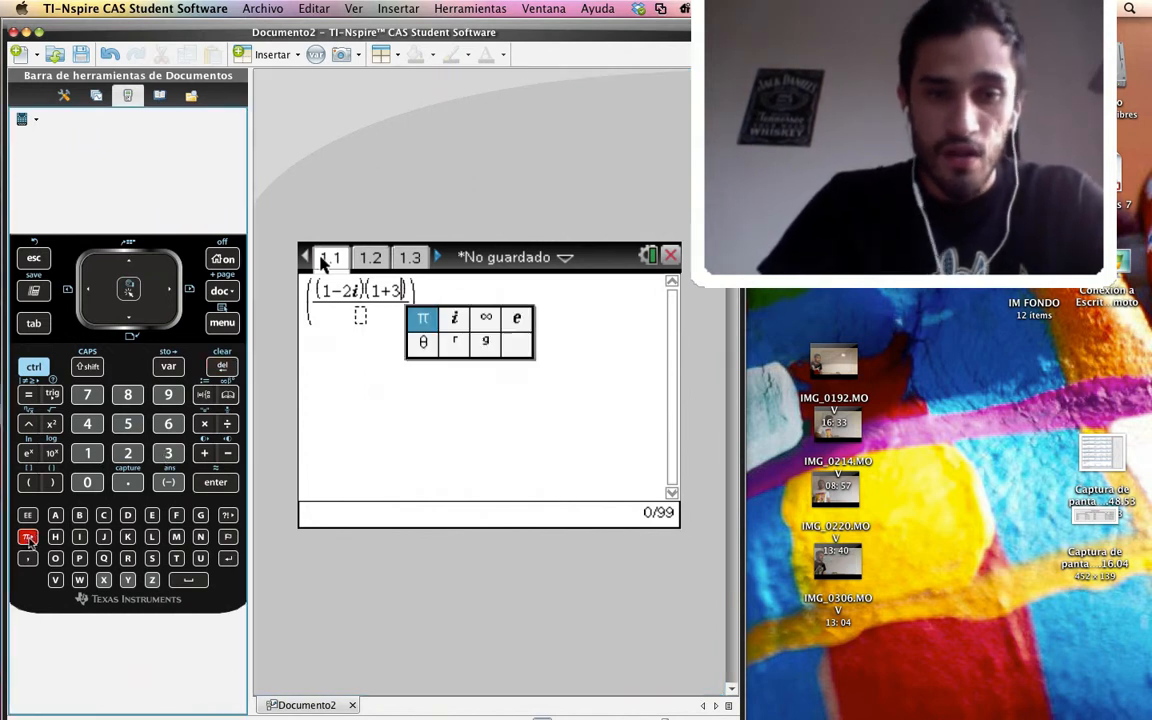
pyautogui.click(455, 318)
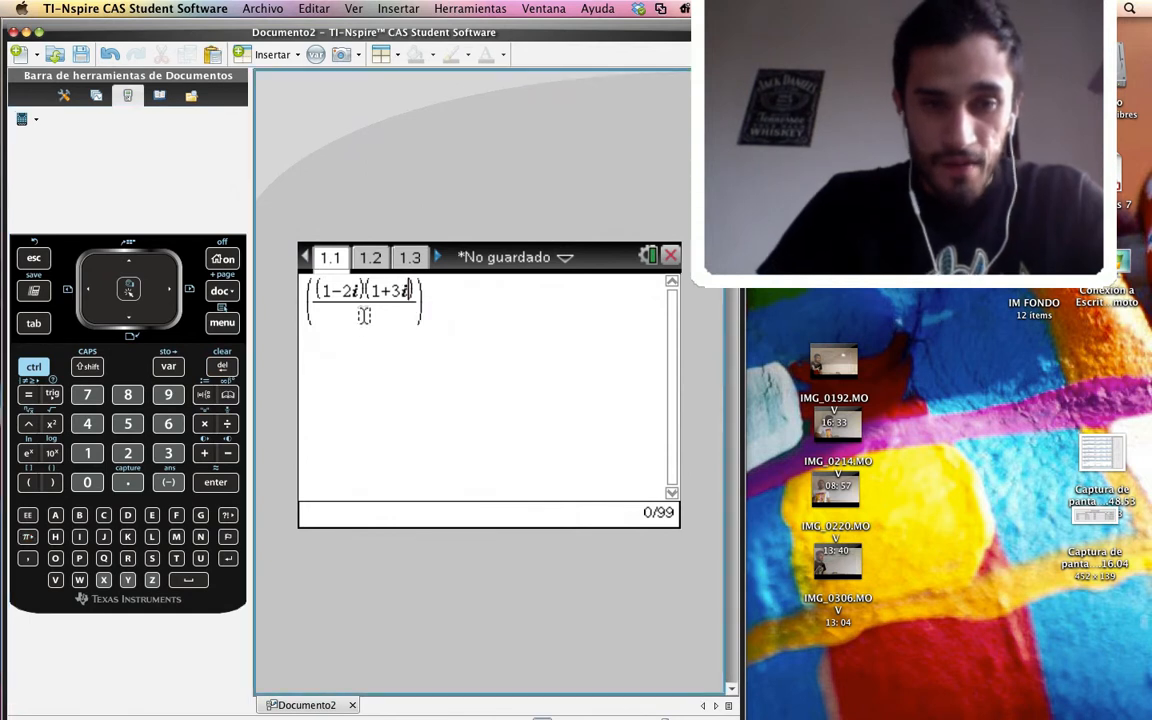
# Look up the divisor on page 1.2, enter 3−4i as the fraction's denominator and evaluate the expression
pyautogui.click(372, 257)
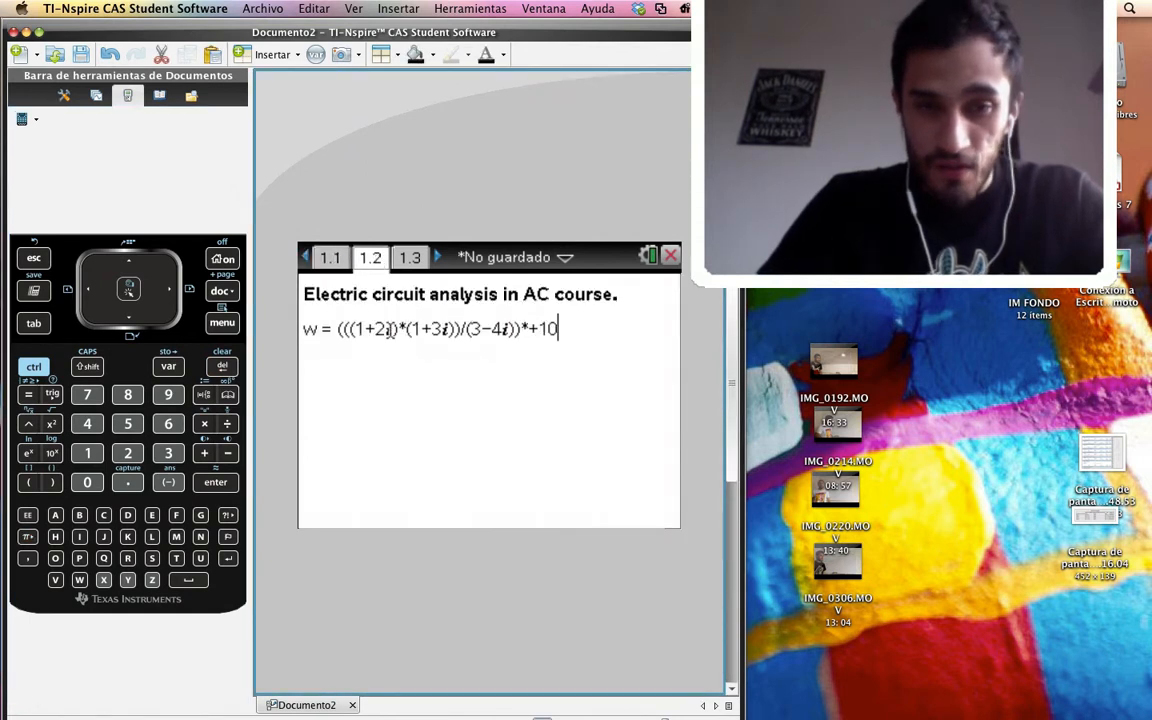
pyautogui.click(333, 259)
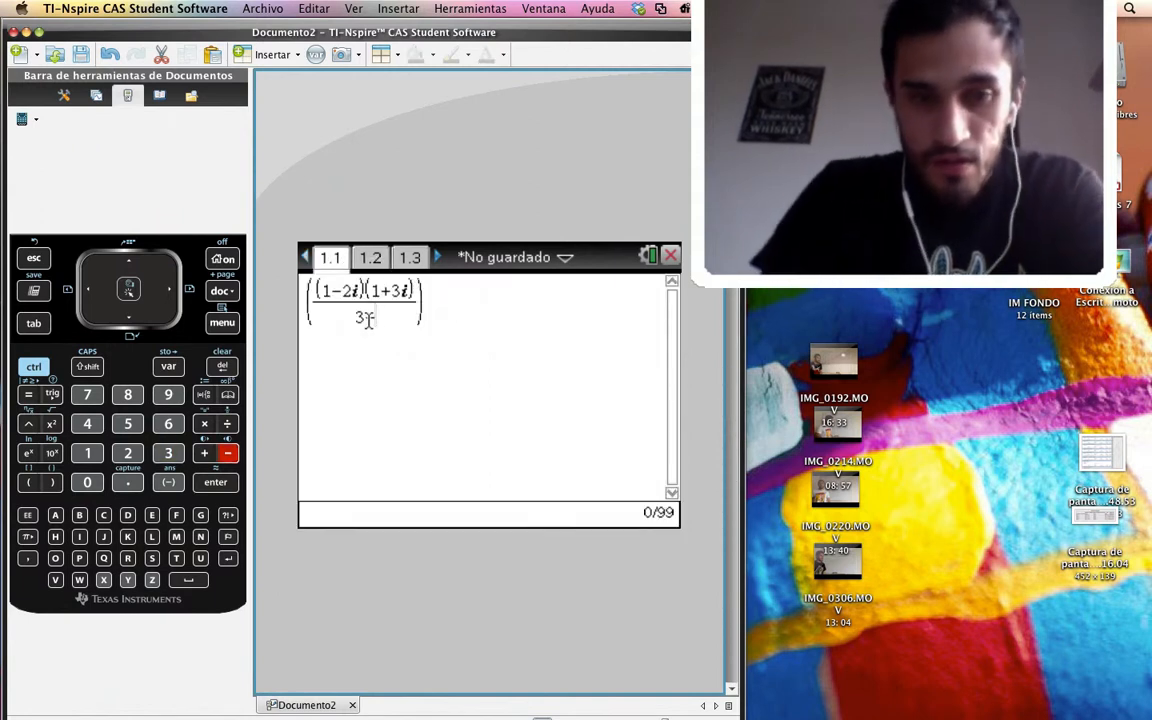
pyautogui.write('-4')
pyautogui.click(28, 538)
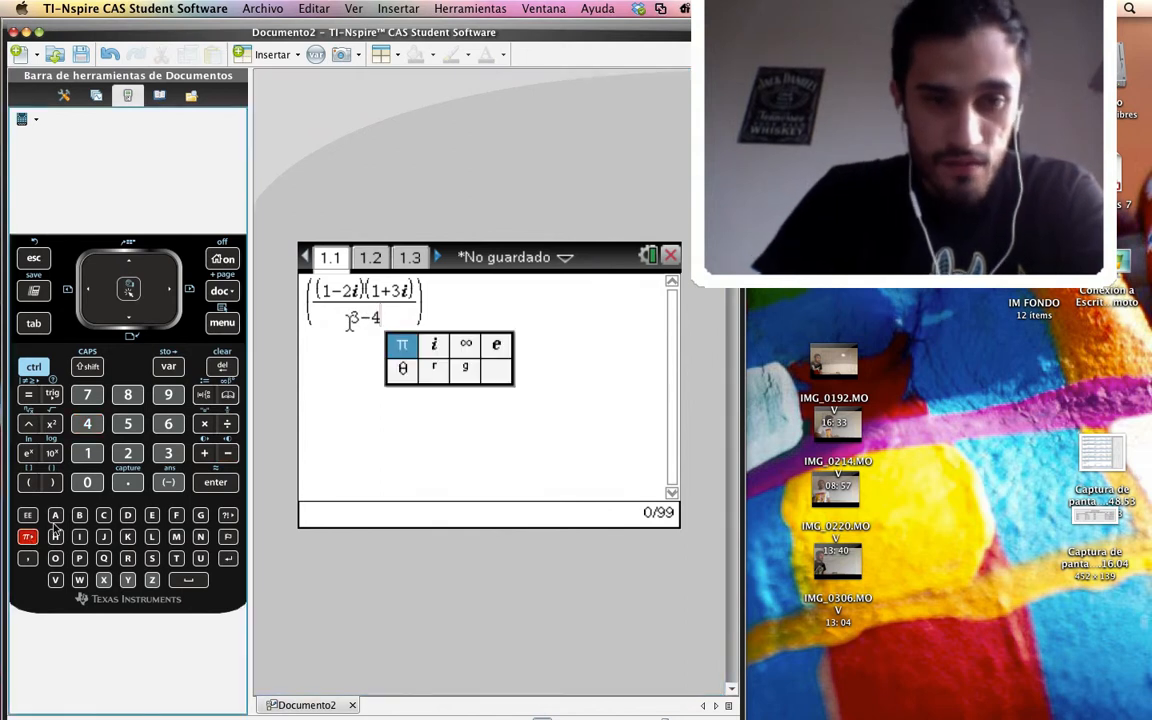
pyautogui.click(440, 407)
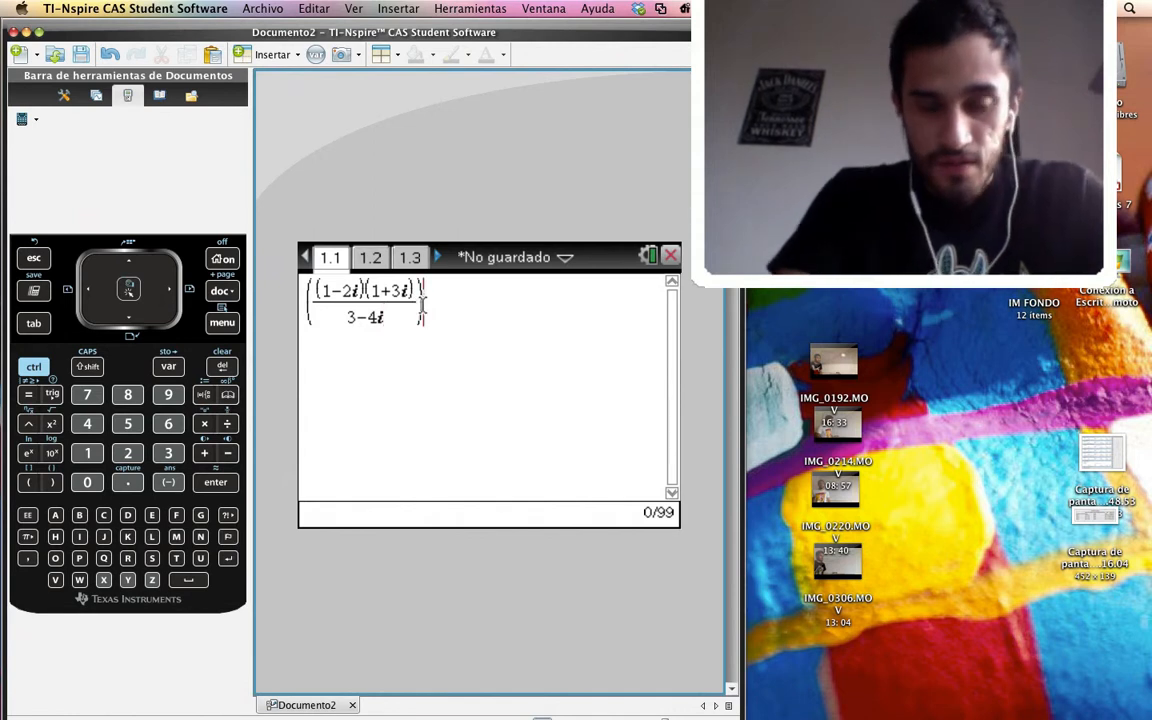
pyautogui.press('Return')
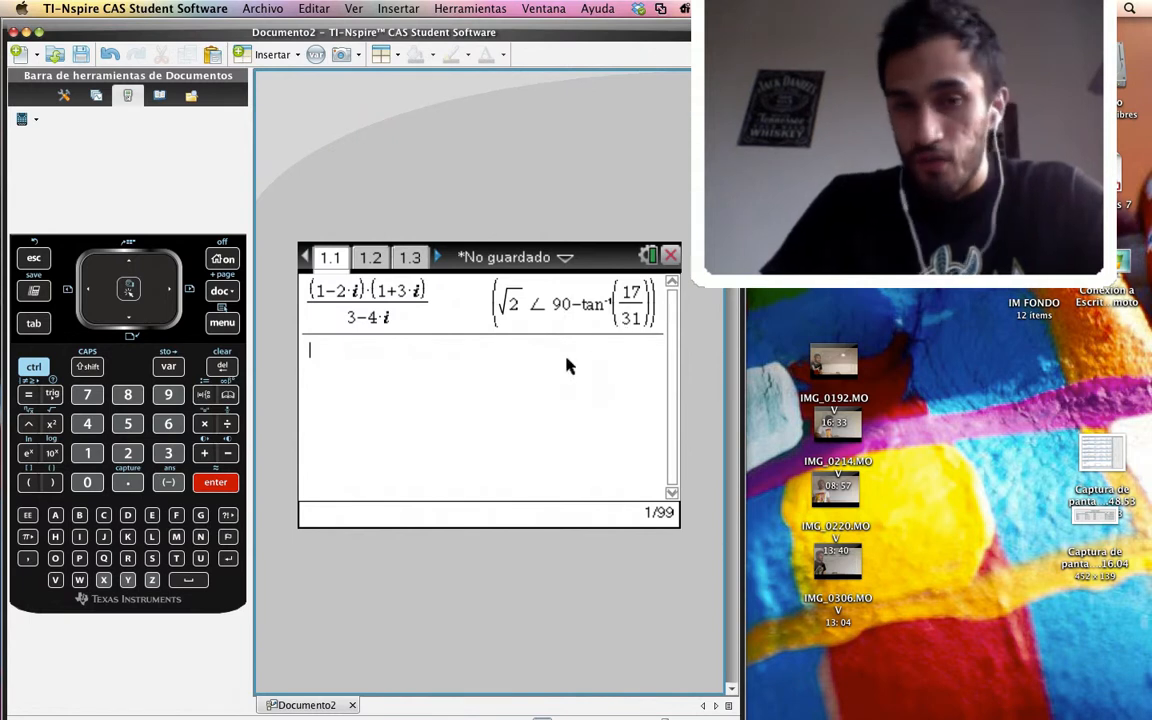
# Choose Grado as the angle unit in the general settings and apply the settings
pyautogui.click(648, 258)
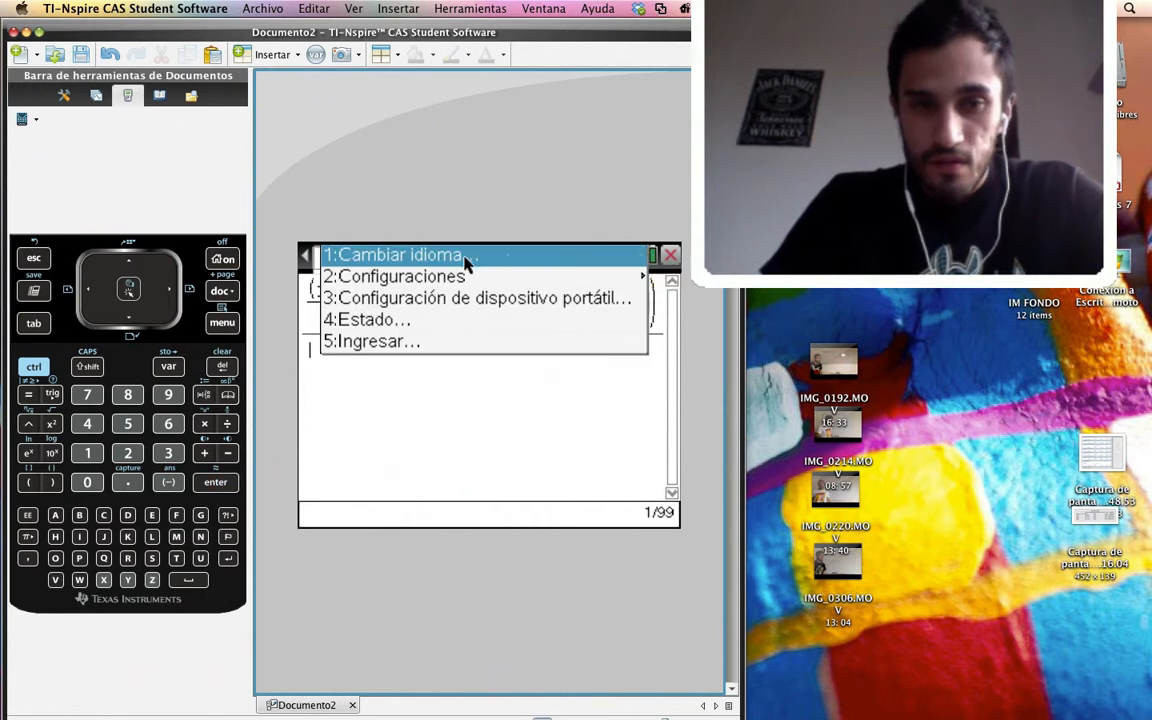
pyautogui.moveTo(438, 276)
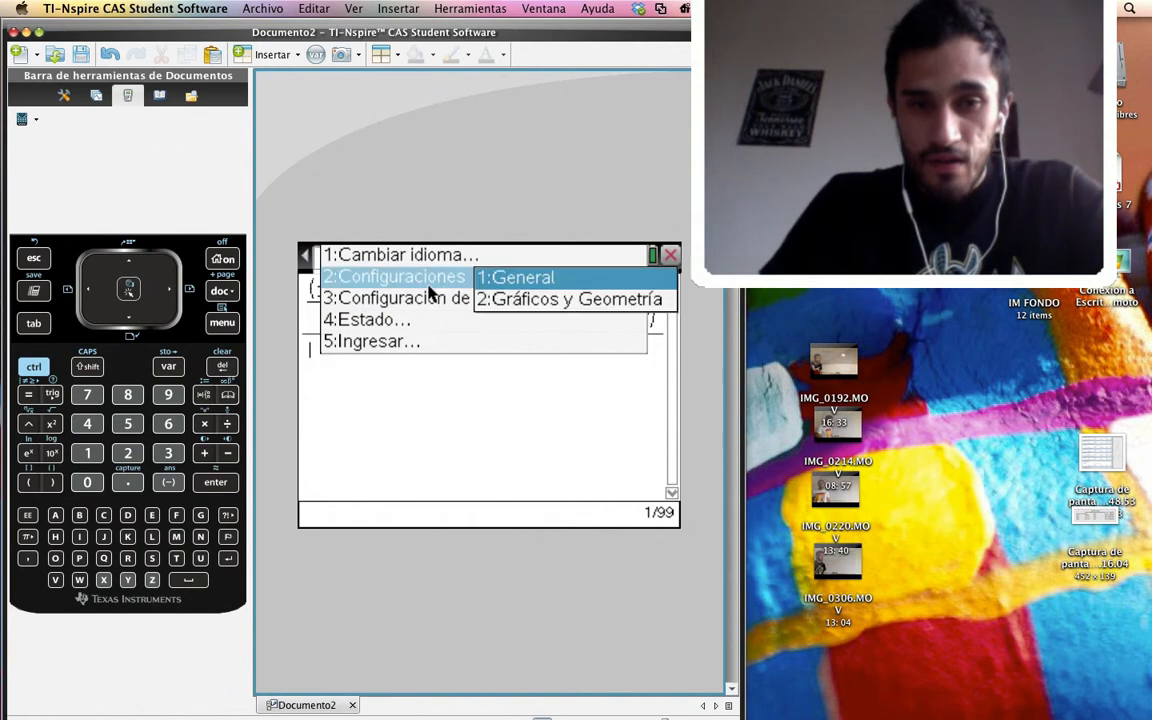
pyautogui.click(510, 280)
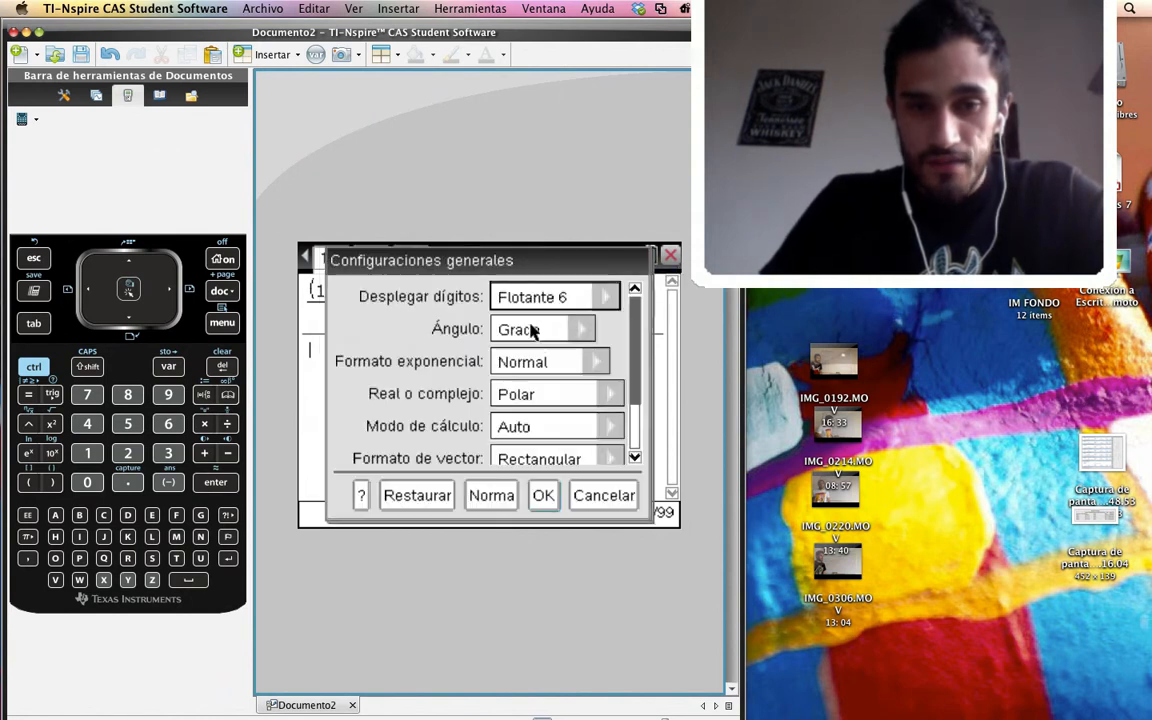
pyautogui.click(586, 330)
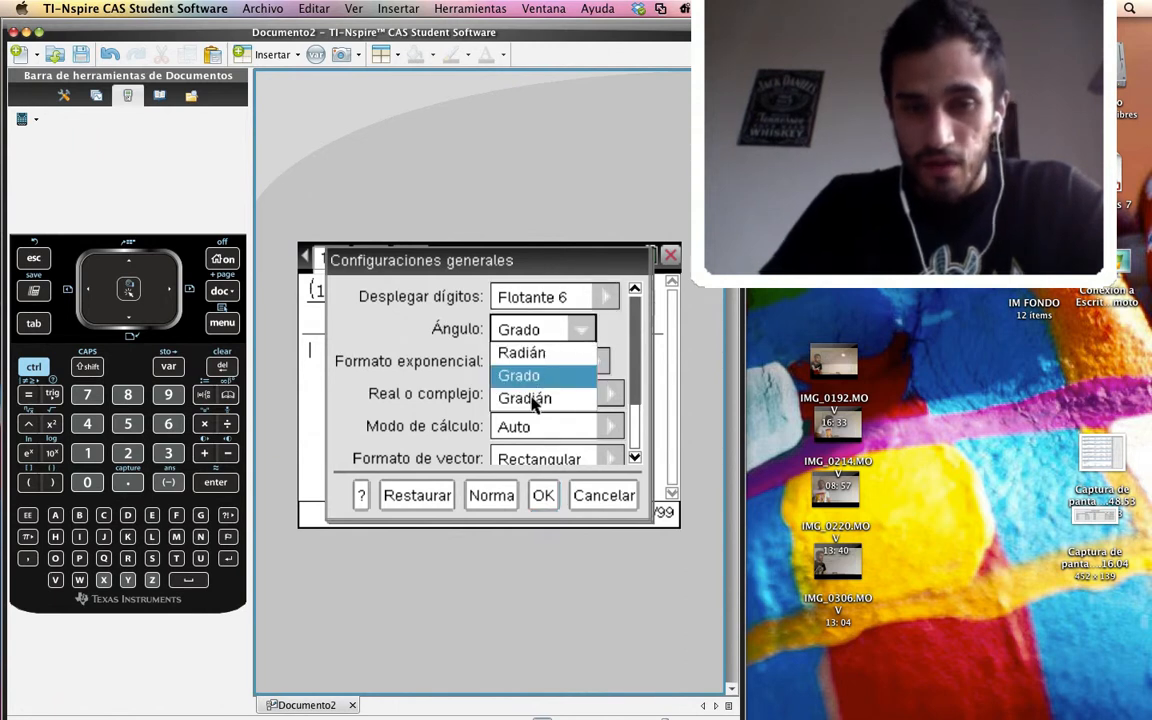
pyautogui.click(532, 375)
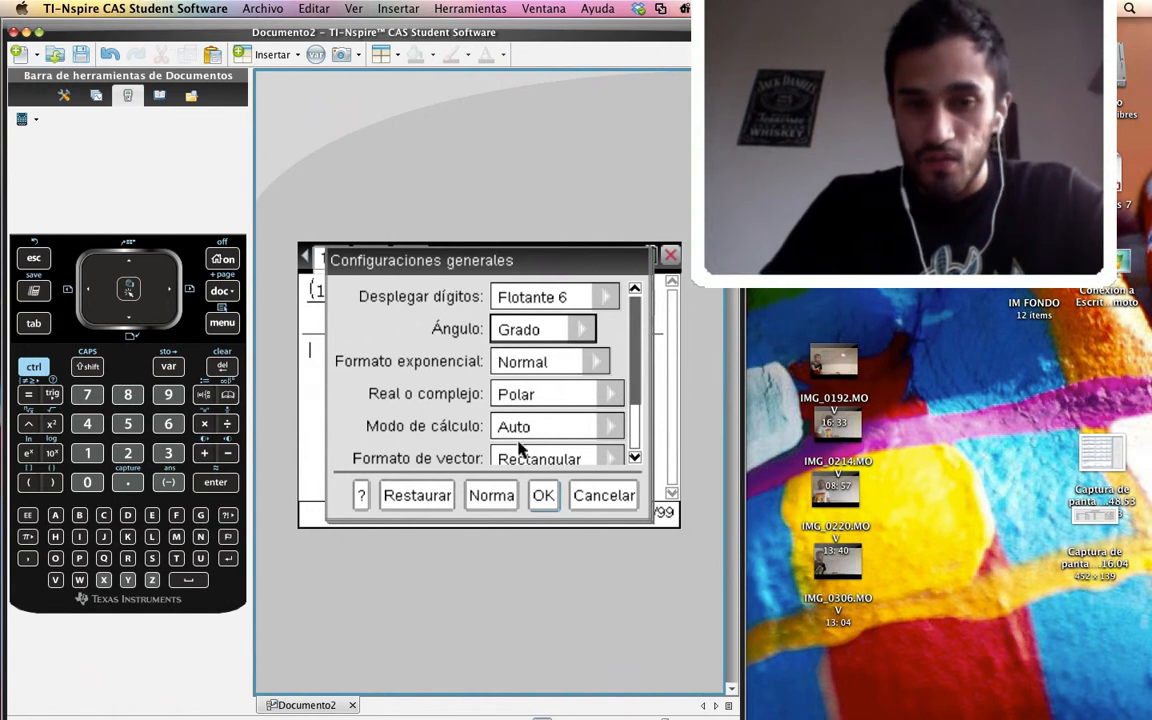
pyautogui.click(542, 496)
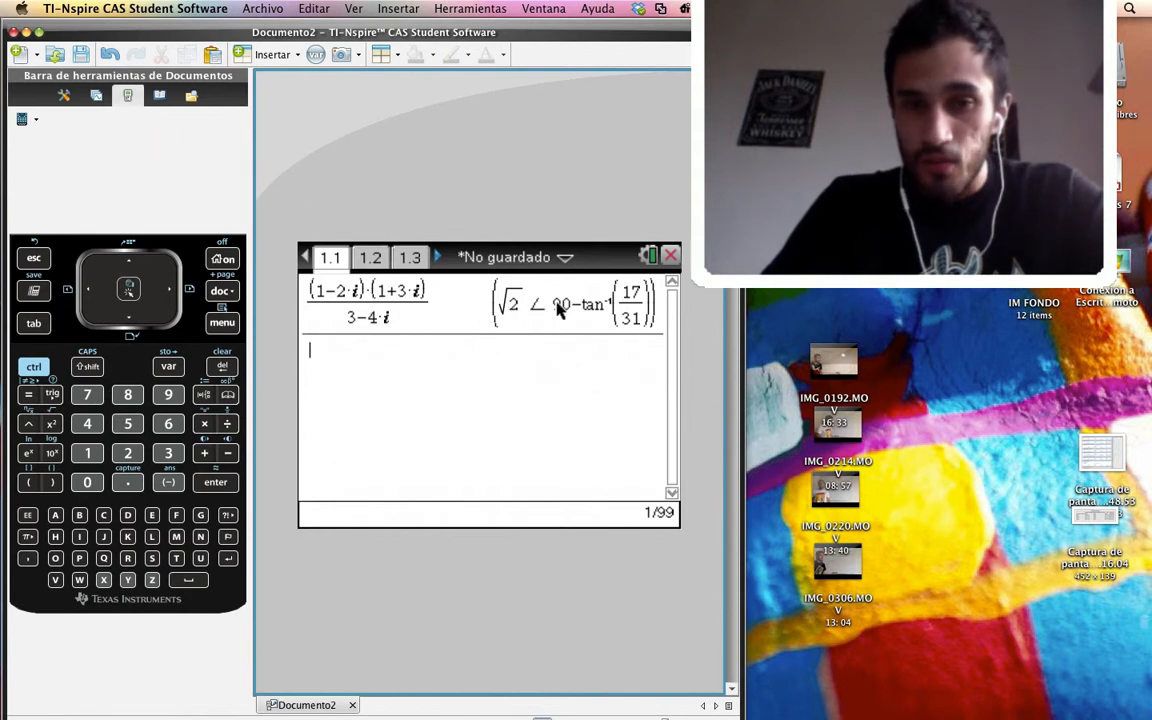
# Set the Real o complejo format to Rectangular in the general settings
pyautogui.click(651, 255)
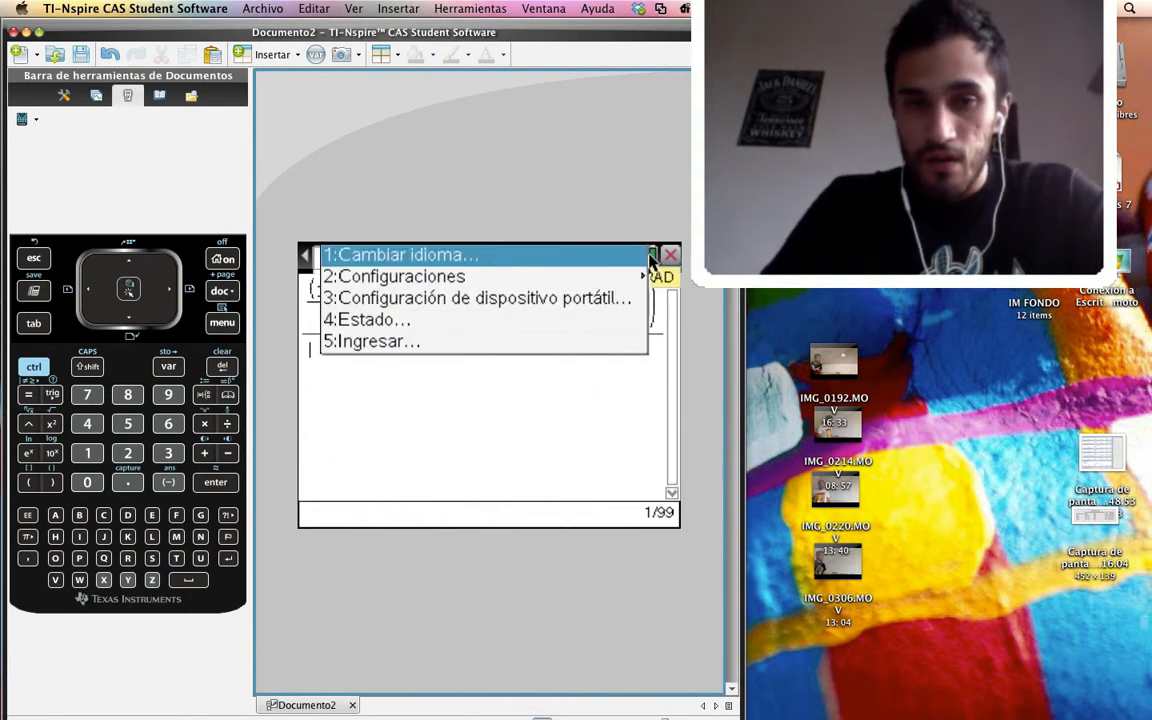
pyautogui.moveTo(440, 277)
pyautogui.click(521, 279)
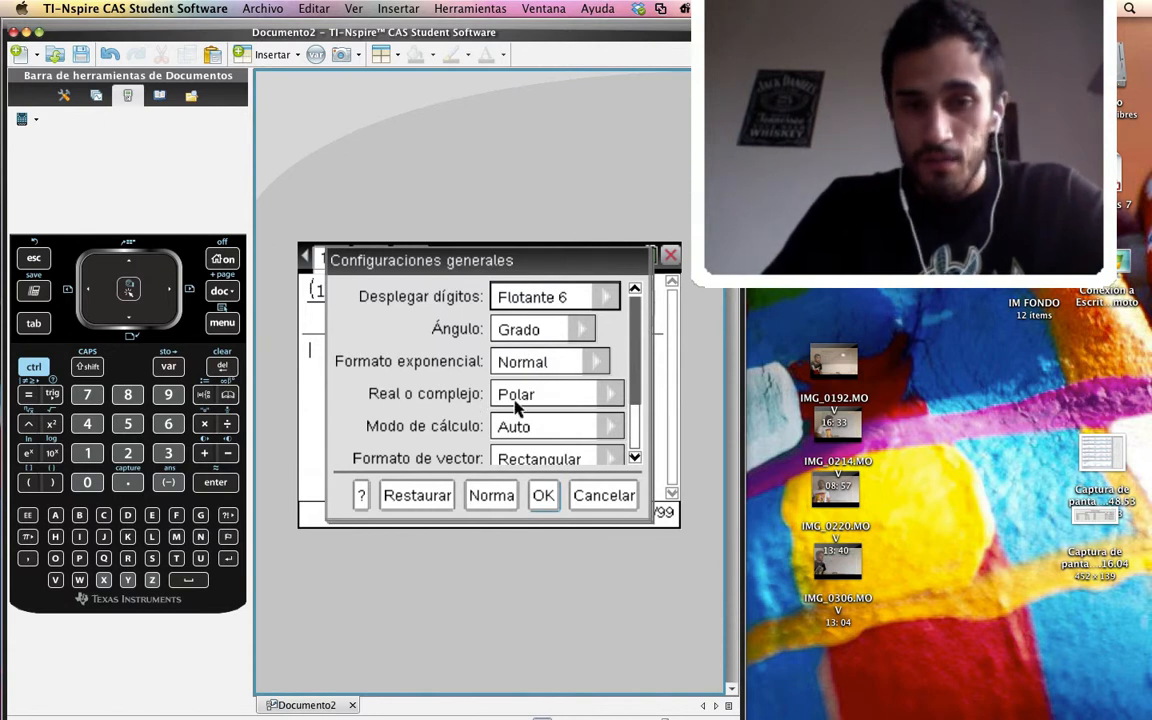
pyautogui.click(611, 397)
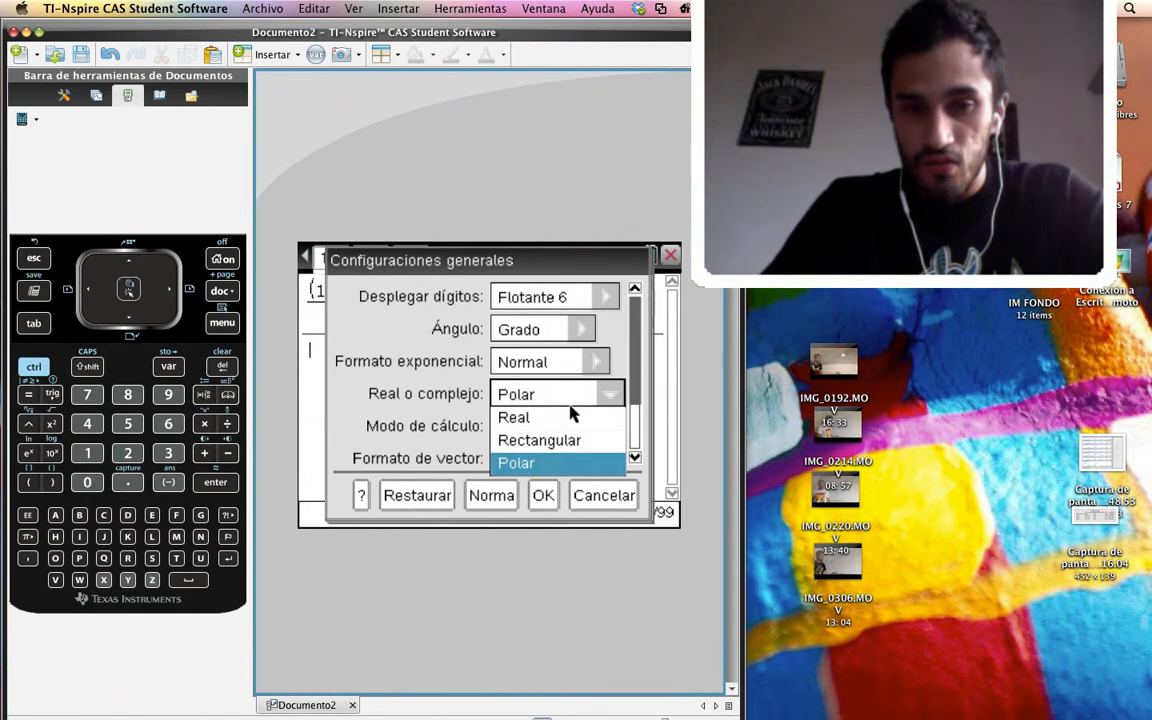
pyautogui.click(535, 443)
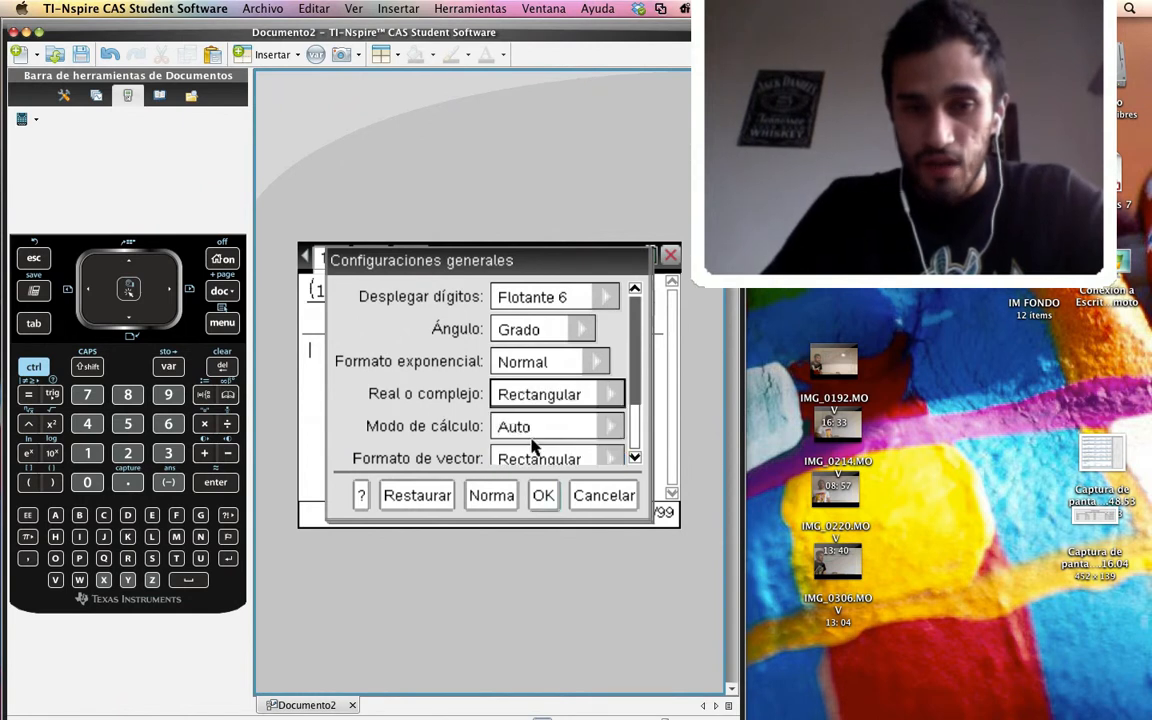
pyautogui.click(546, 500)
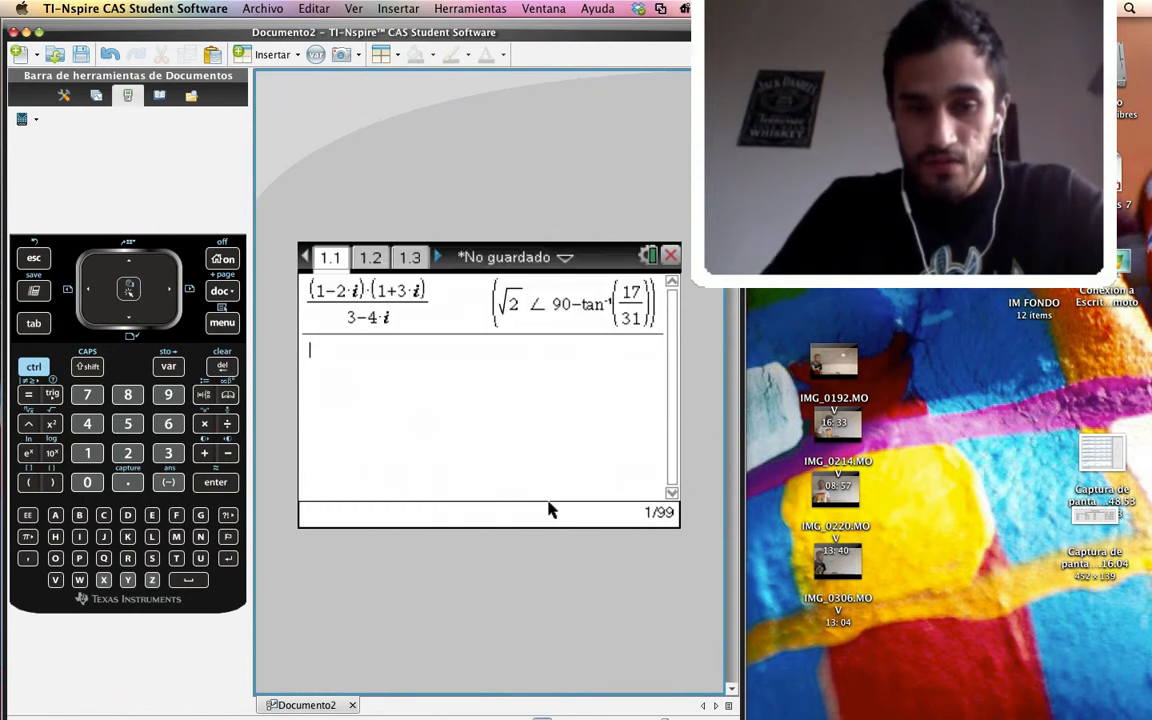
# Copy the complex fraction from the calculation history into a new entry and evaluate it again
pyautogui.press('Up')
pyautogui.press('Left')
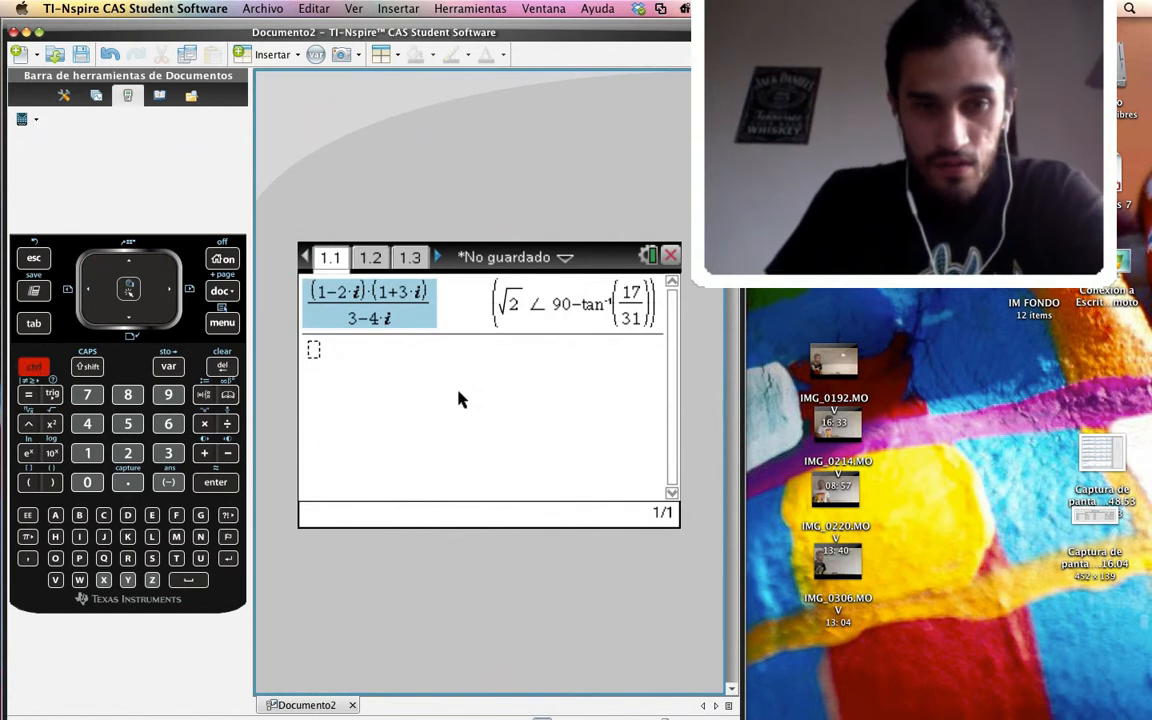
pyautogui.press('Right')
pyautogui.press('Down')
pyautogui.write('(1-2·i)·(1+3·i) 3-4·i')
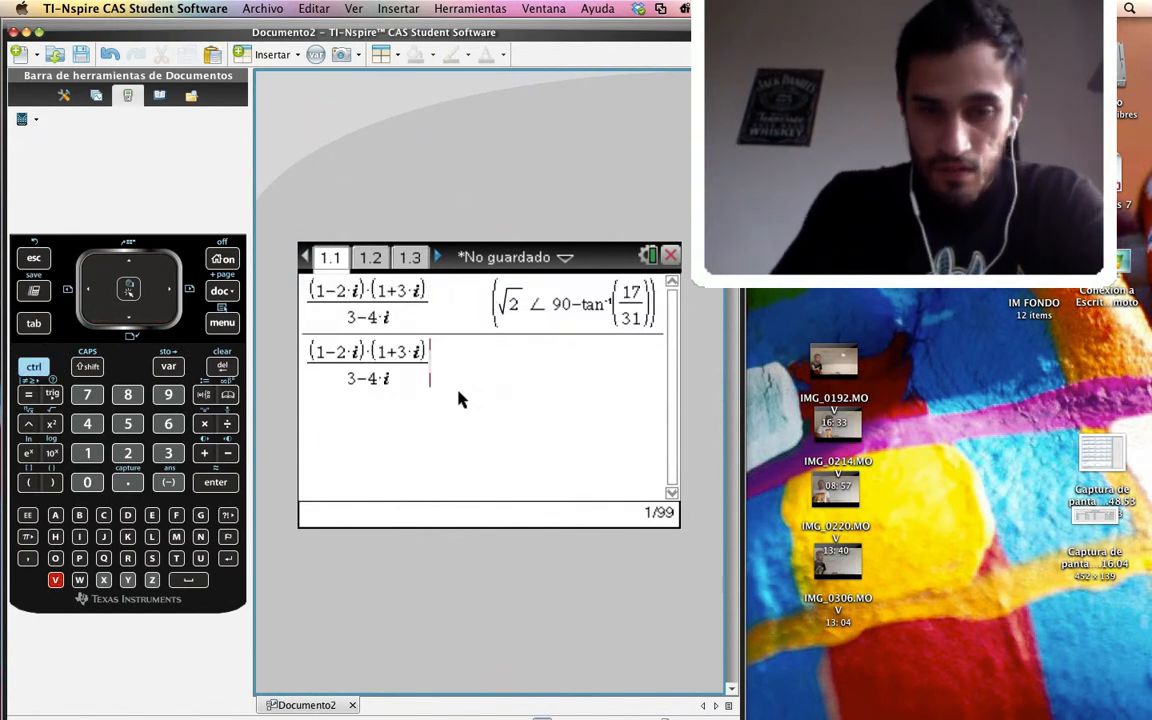
pyautogui.press('Return')
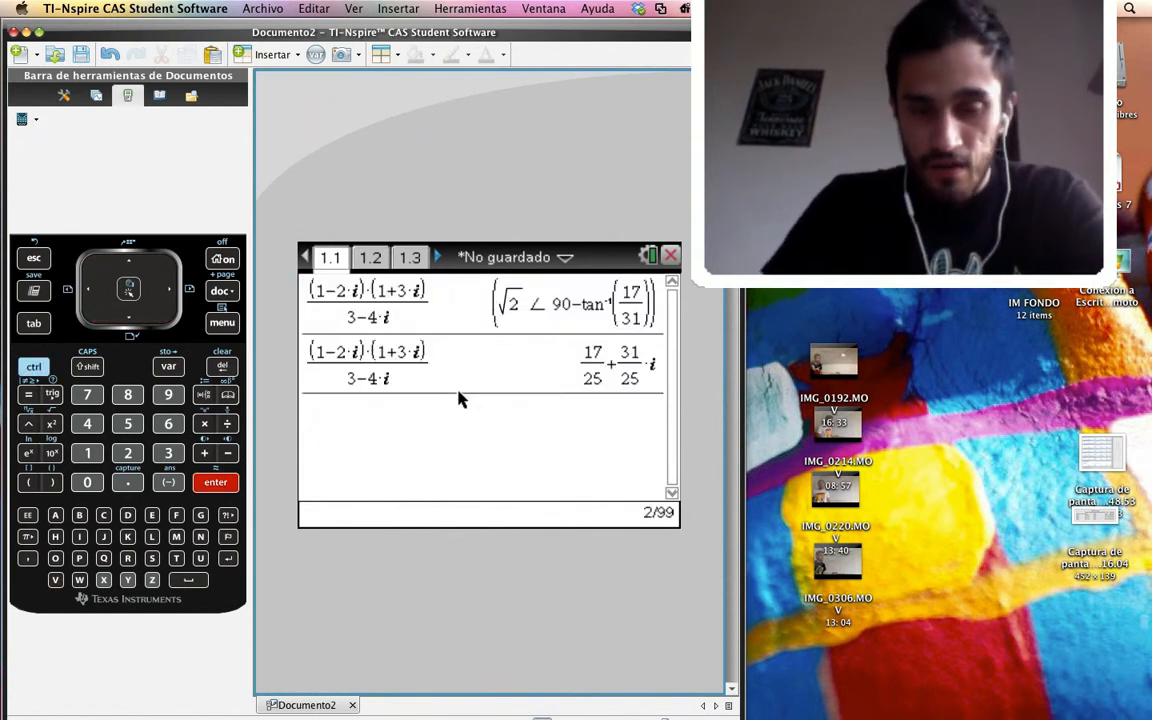
# Copy the rectangular result of the fraction into a new entry and check the remaining terms of w on page 1.2
pyautogui.click(616, 366)
pyautogui.doubleClick(616, 373)
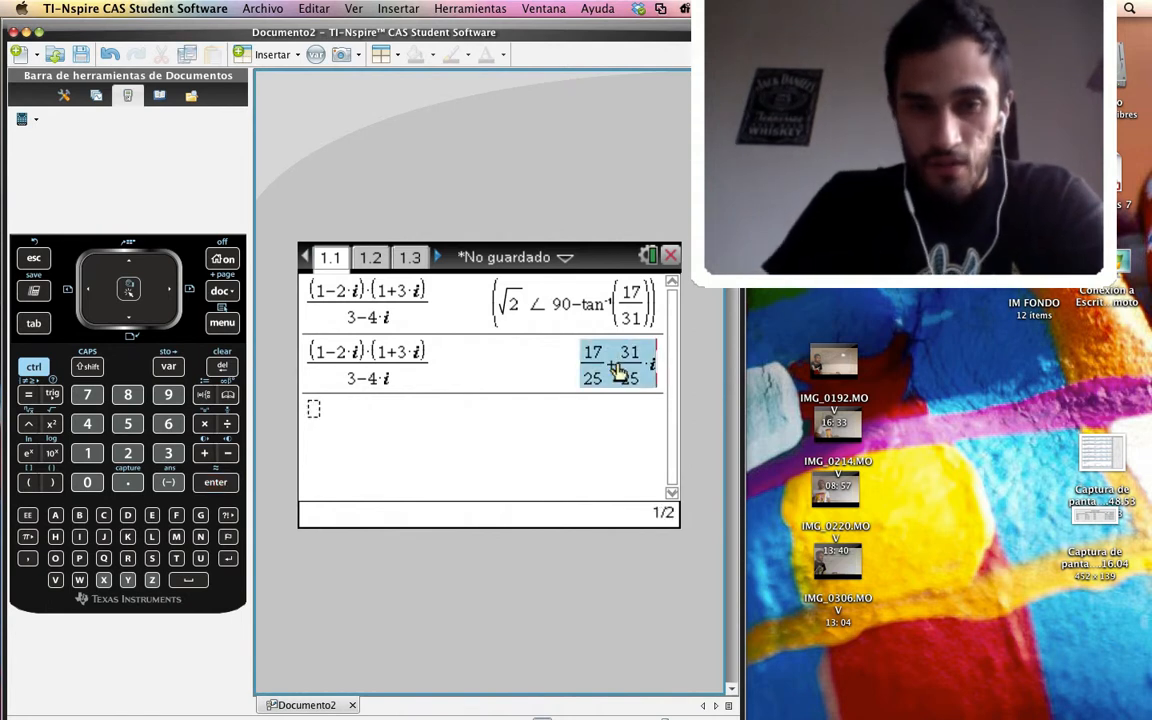
pyautogui.press('super+c')
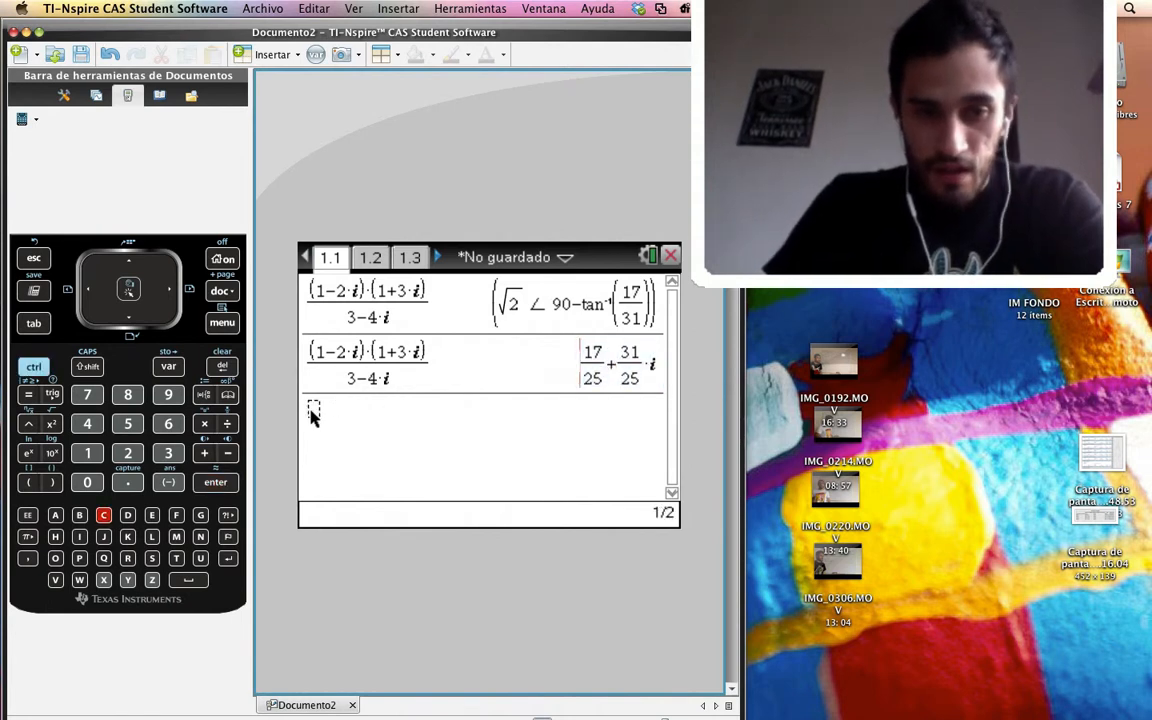
pyautogui.press('super+v')
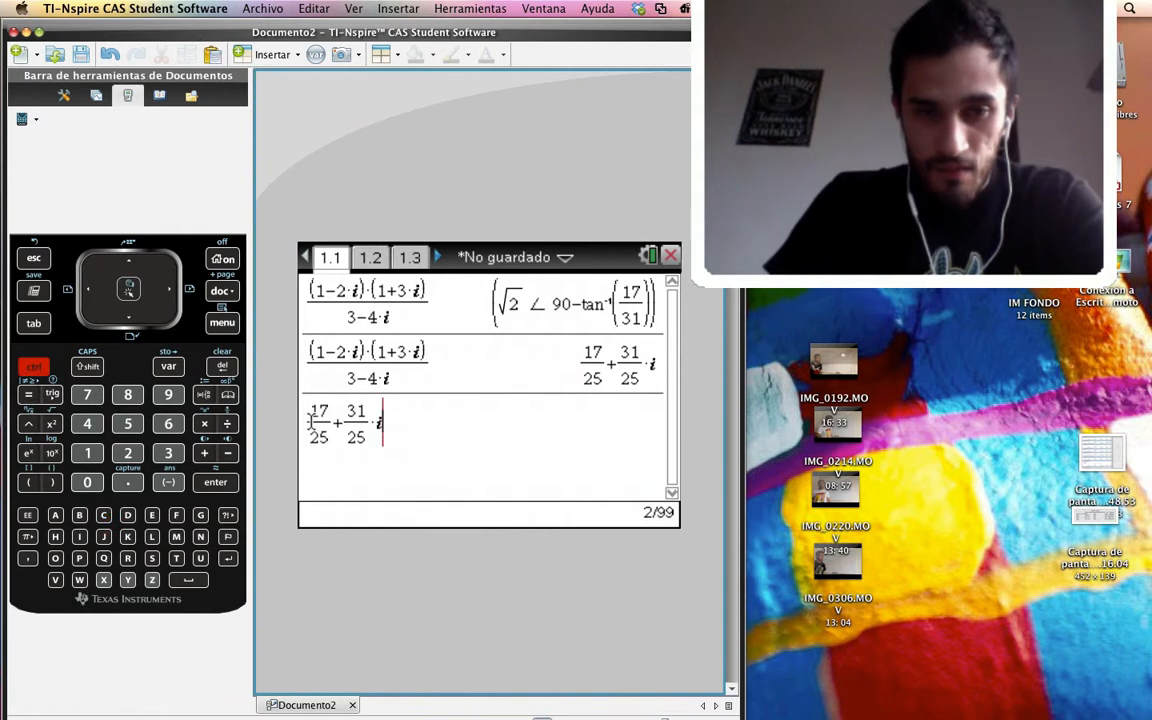
pyautogui.click(368, 258)
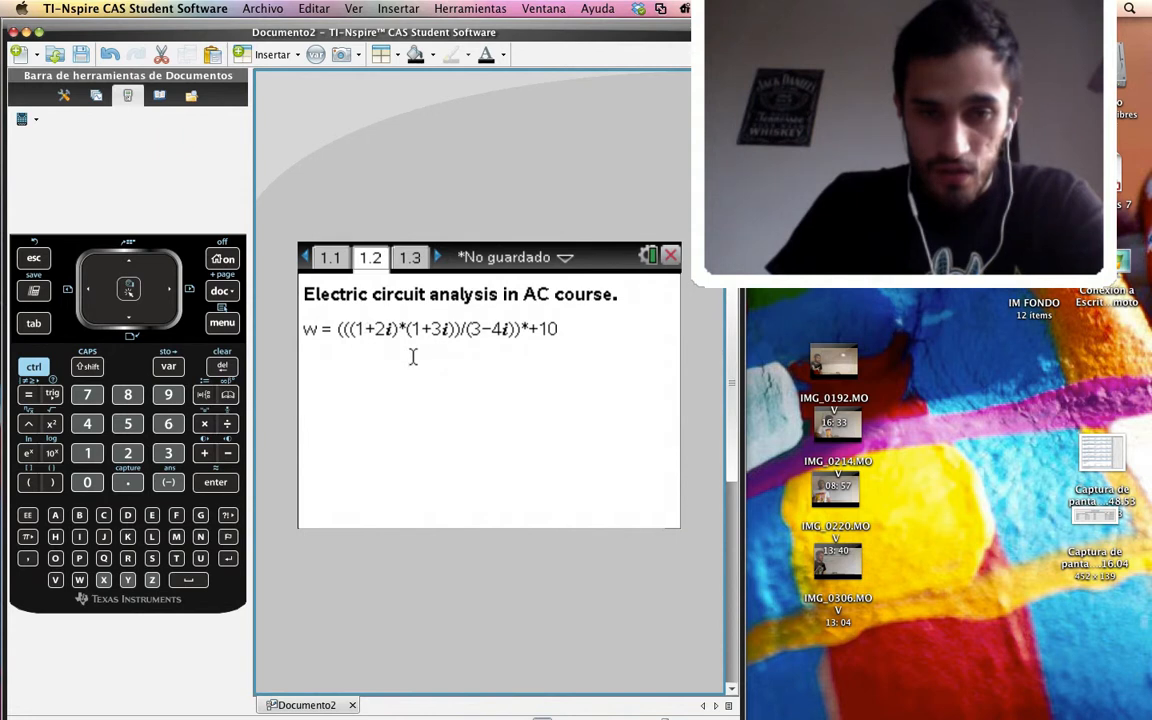
pyautogui.click(331, 259)
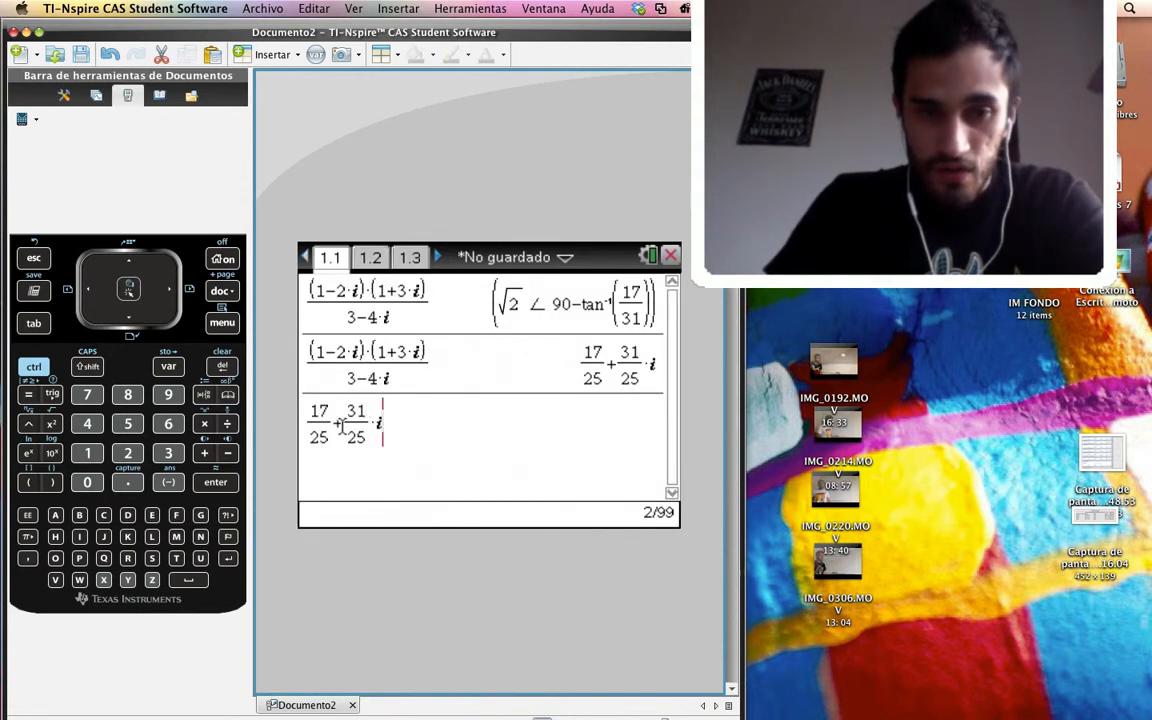
# Change the plus sign in the copied result to a minus to form its conjugate 17/25−31/25·i
pyautogui.click(342, 425)
pyautogui.press('BackSpace')
pyautogui.write('-')
# Add 10 to the conjugate in the entry and evaluate the sum
pyautogui.press('Right')
pyautogui.press('Right')
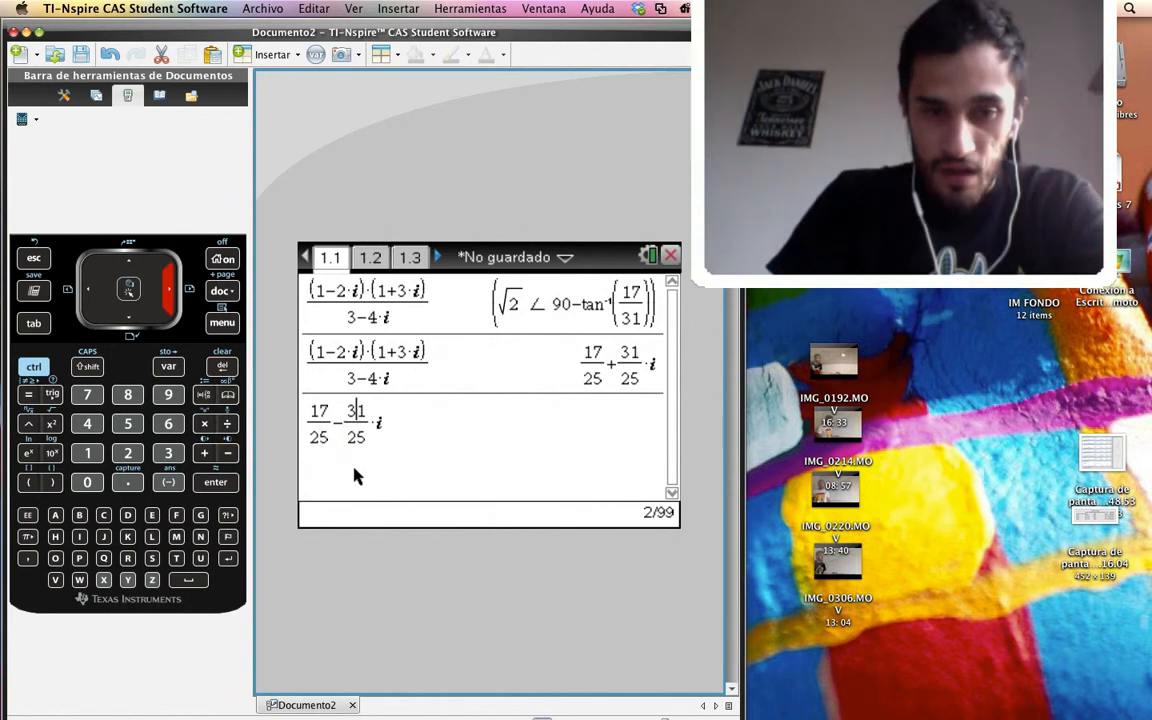
pyautogui.press('Right')
pyautogui.press('Right')
pyautogui.press('Right')
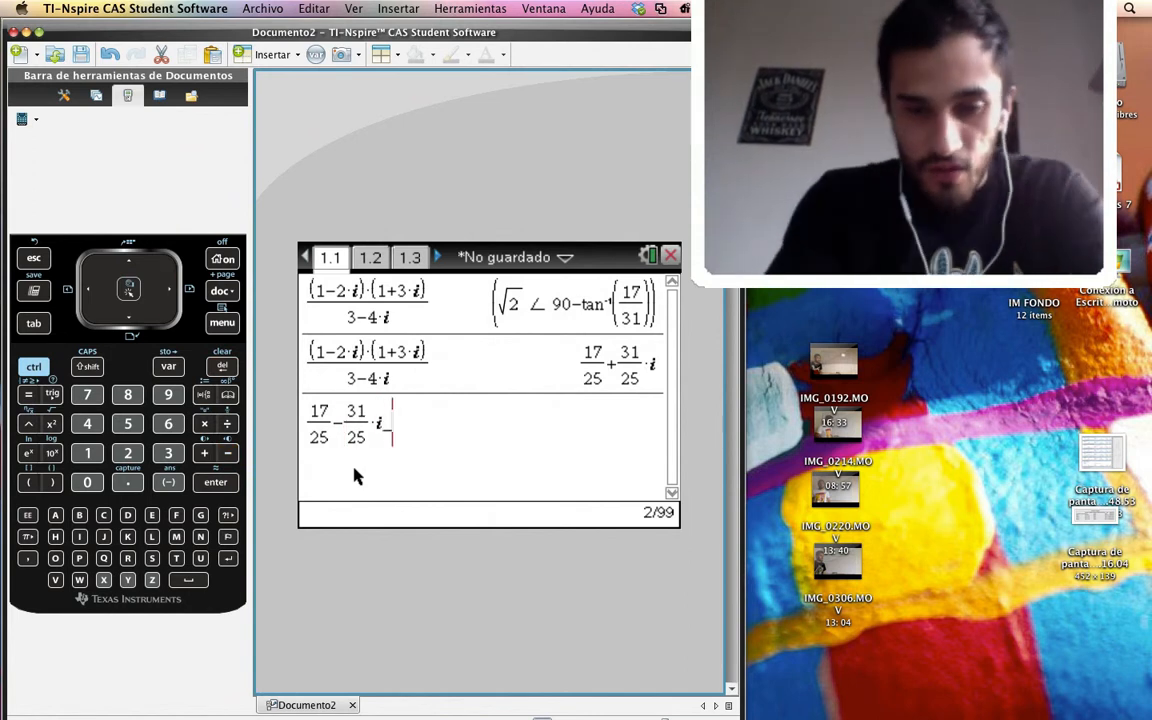
pyautogui.write('10')
pyautogui.press('BackSpace')
pyautogui.press('BackSpace')
pyautogui.press('BackSpace')
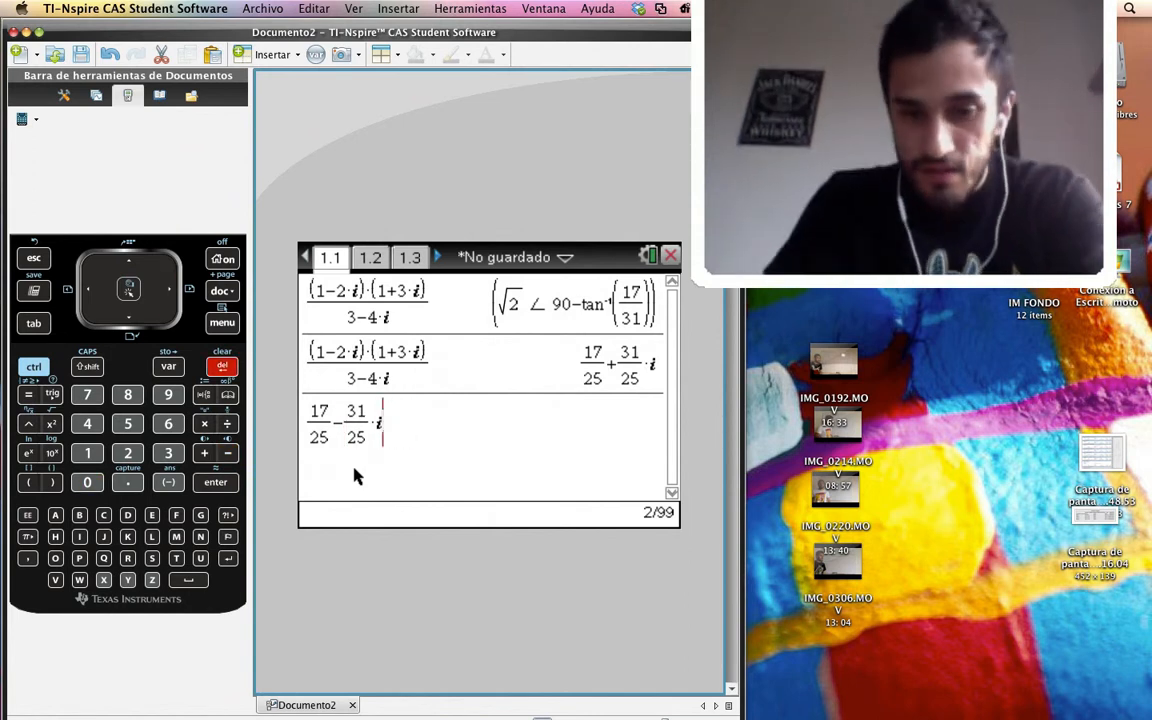
pyautogui.write('+10')
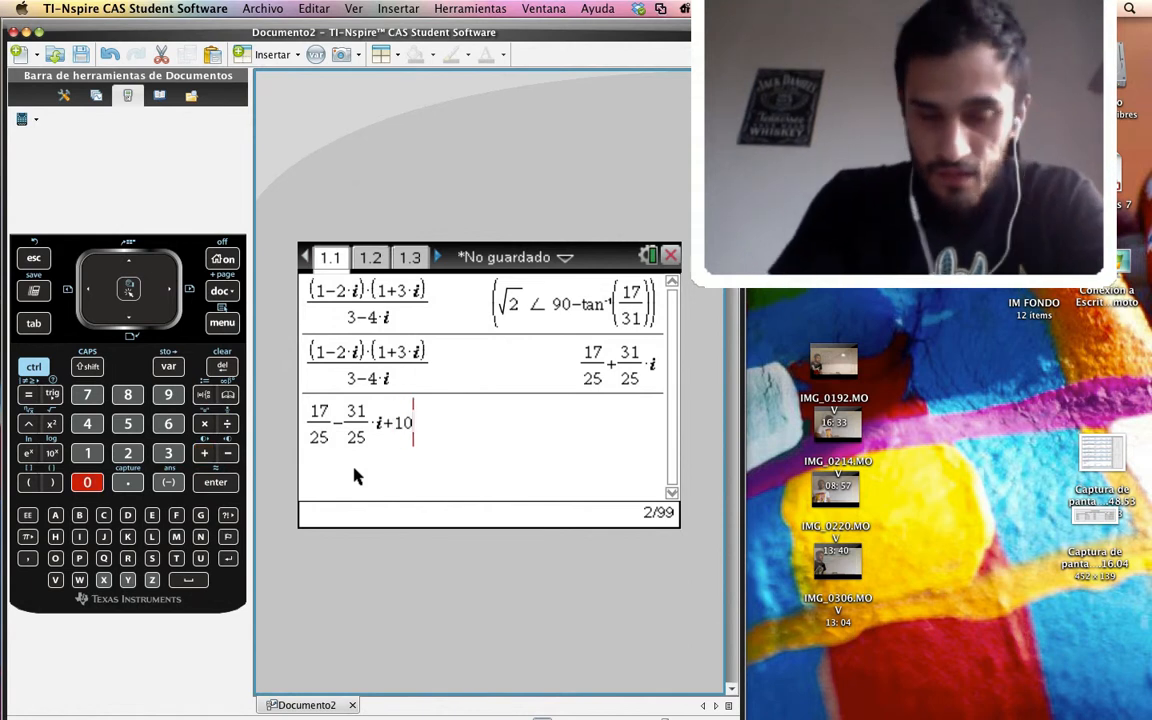
pyautogui.press('Return')
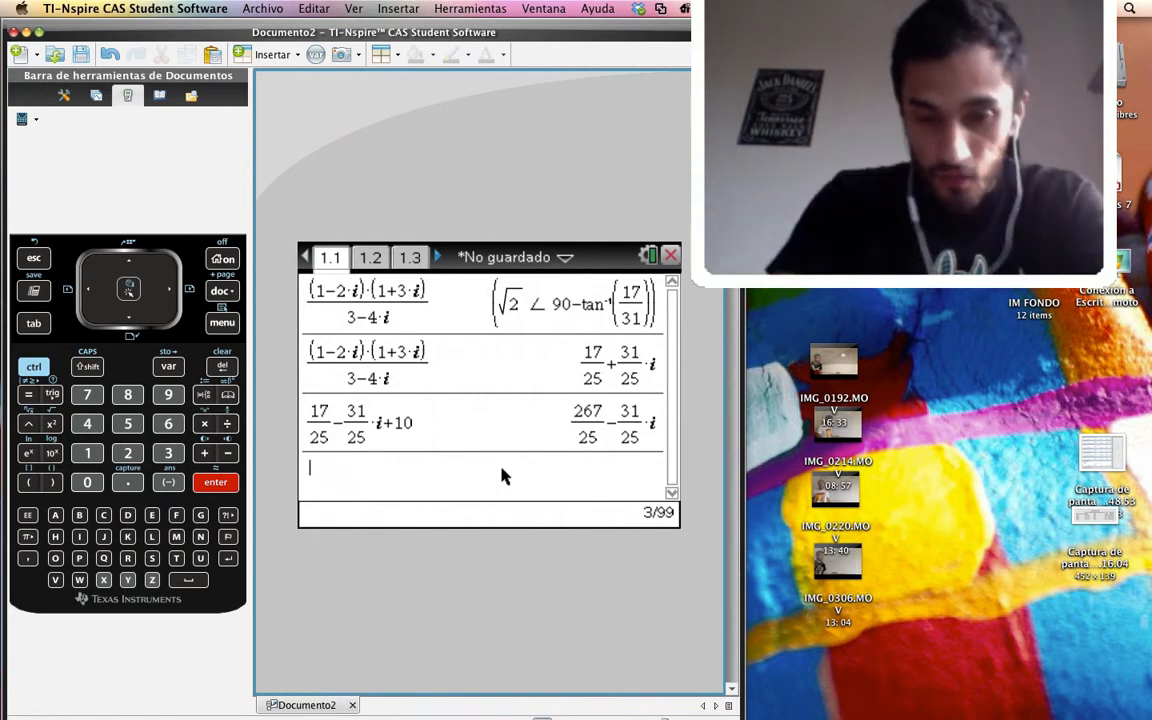
# Start a product of two parenthesised factors in a new entry and enter 100∠30 as the first factor with the angle symbol
pyautogui.write('(')
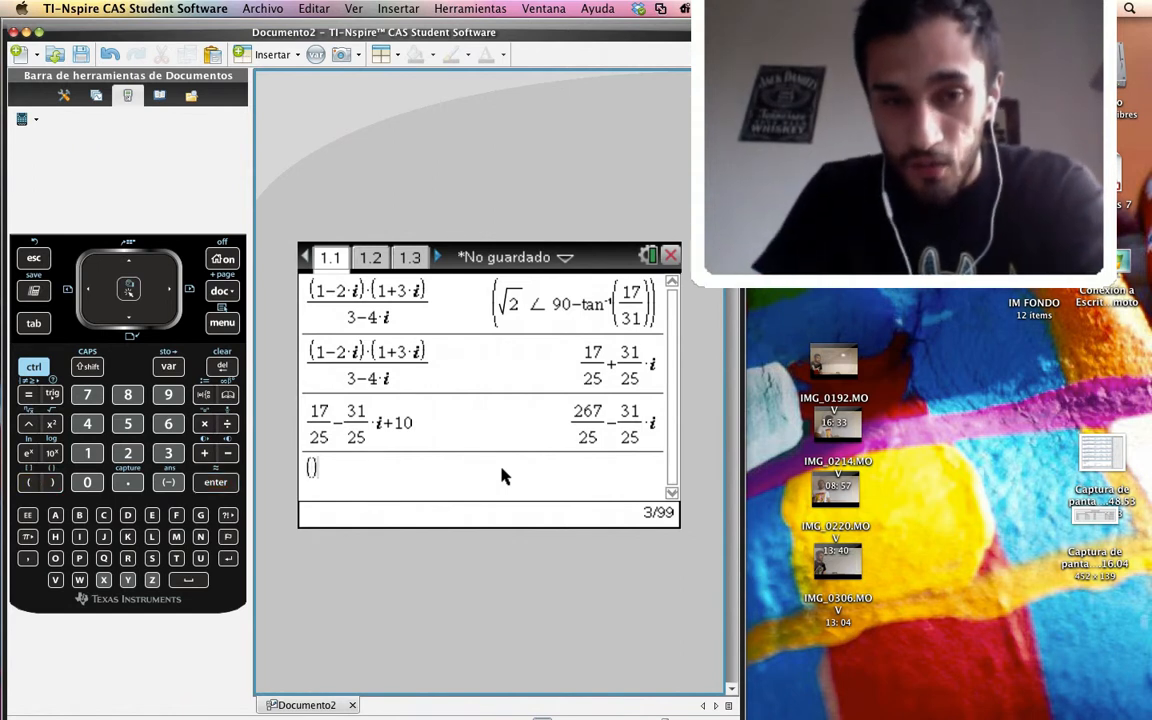
pyautogui.write(')()')
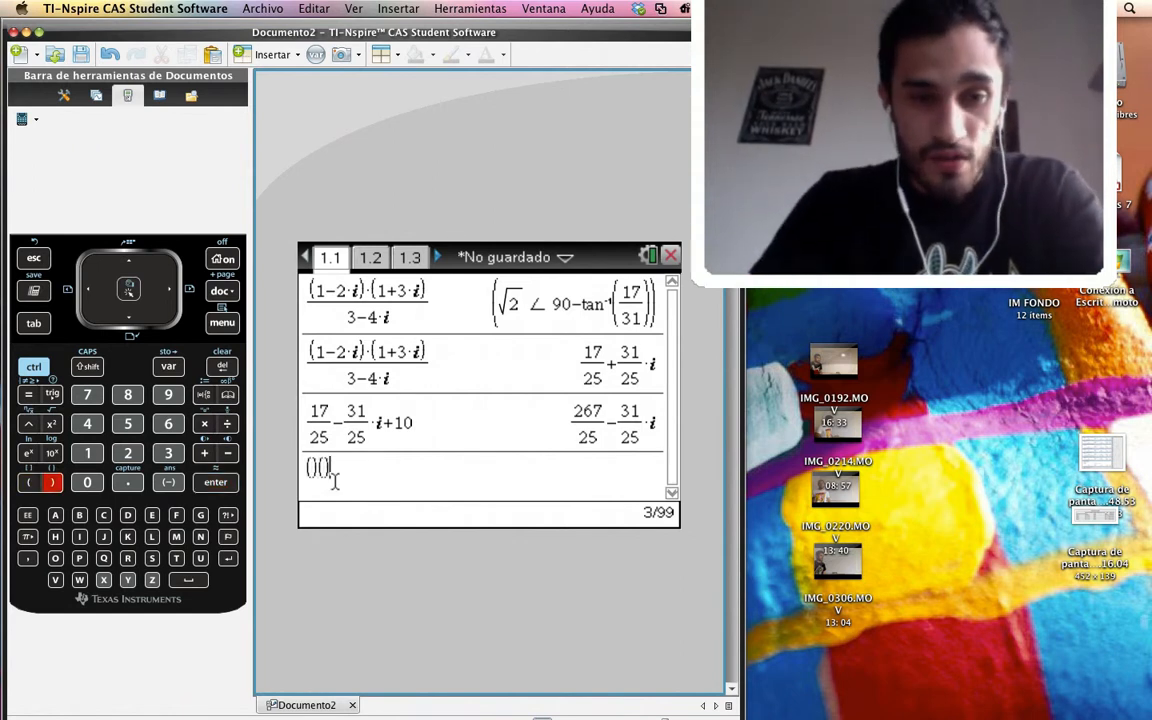
pyautogui.press('Left')
pyautogui.press('Left')
pyautogui.press('Left')
pyautogui.write('1')
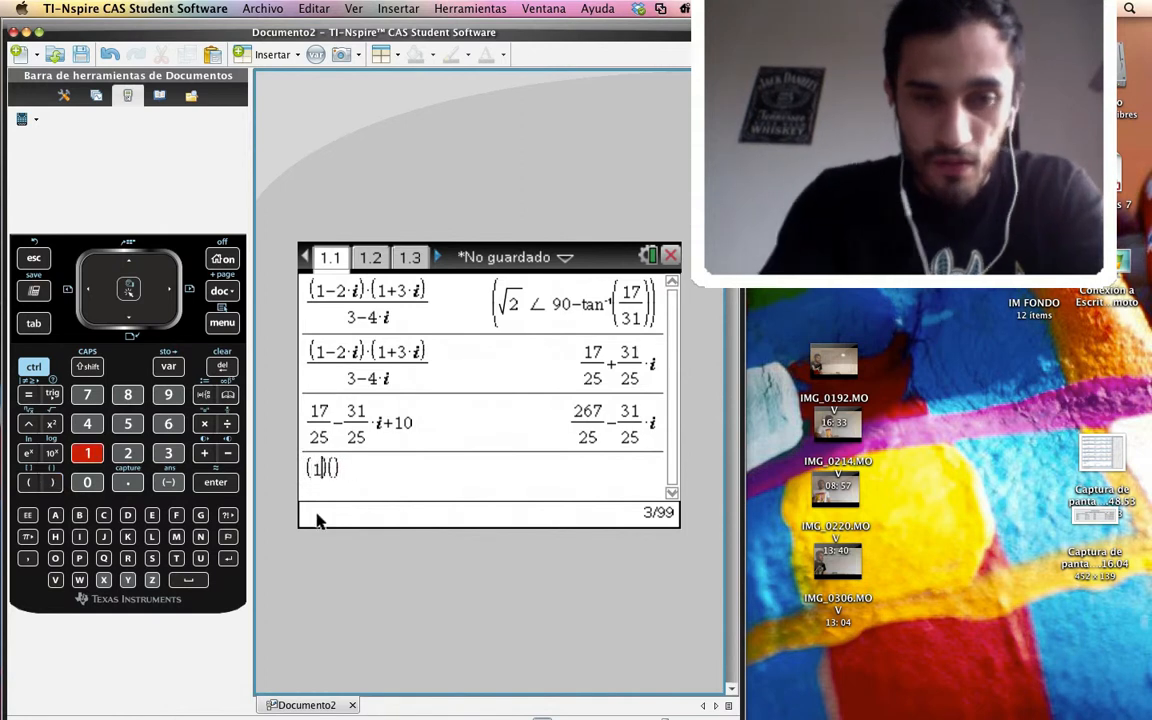
pyautogui.write('00')
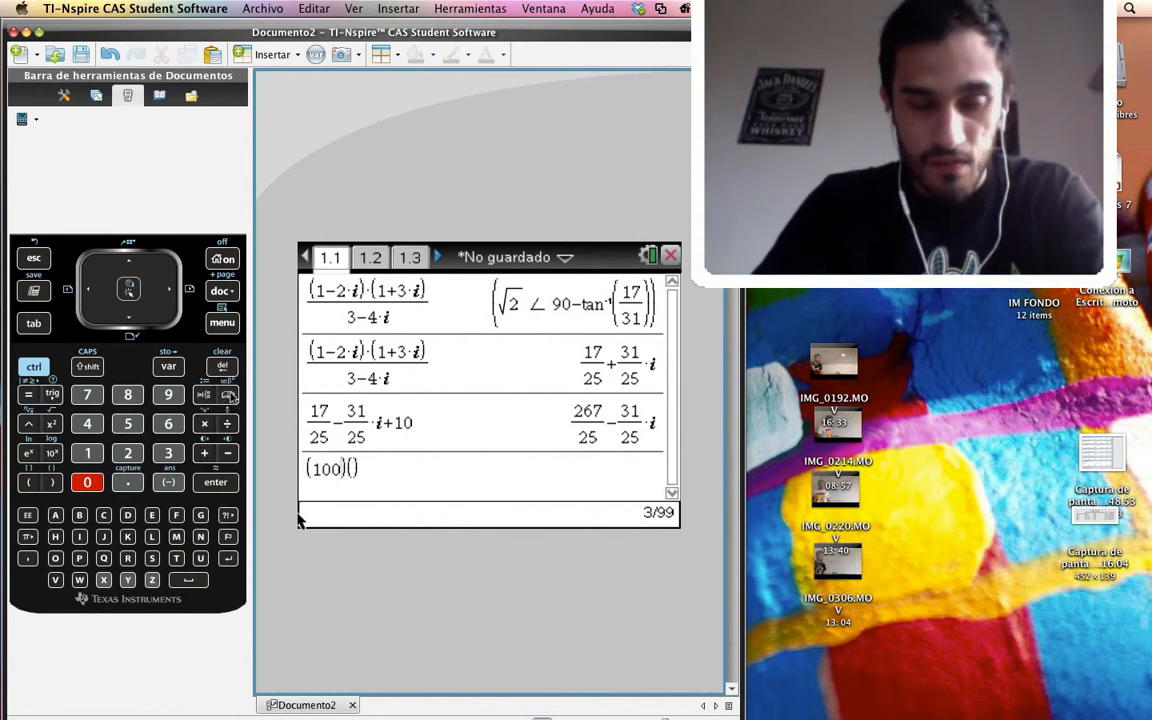
pyautogui.click(231, 397)
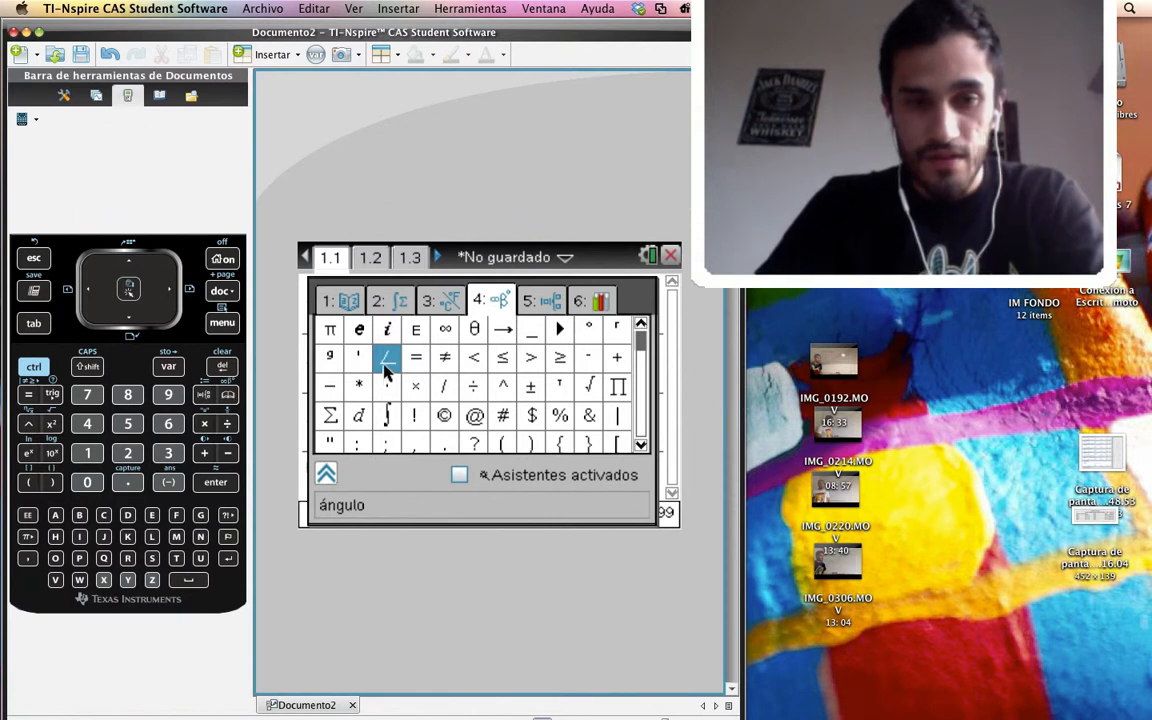
pyautogui.doubleClick(385, 366)
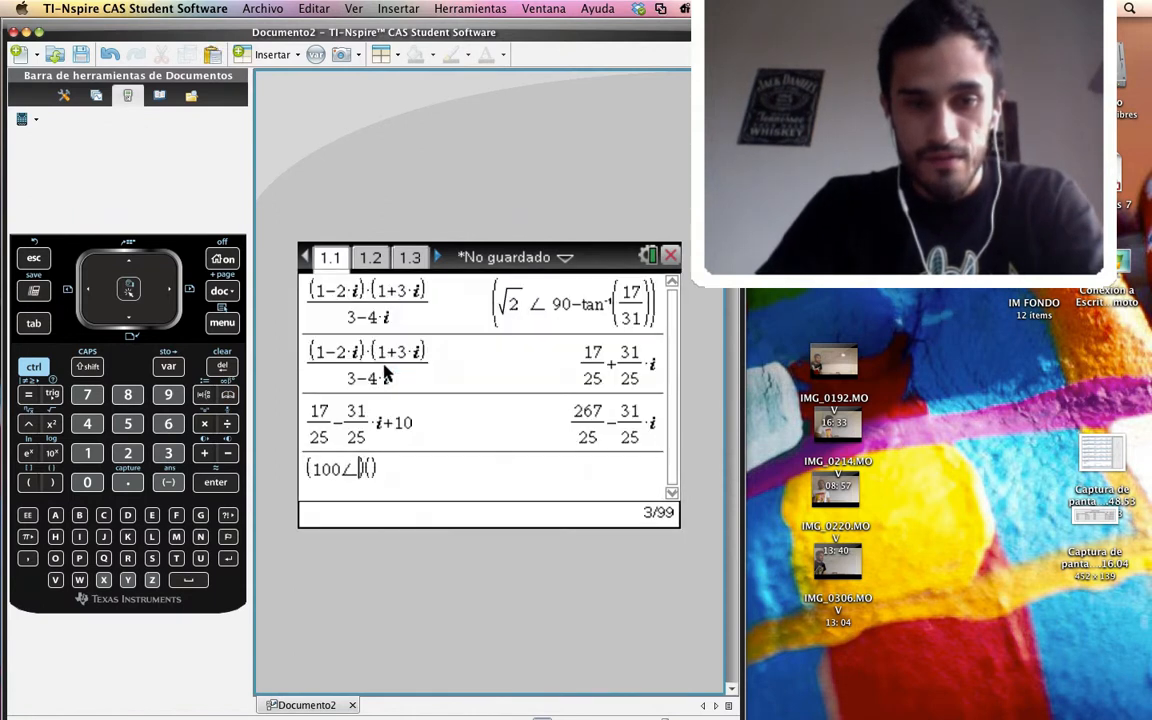
pyautogui.click(358, 470)
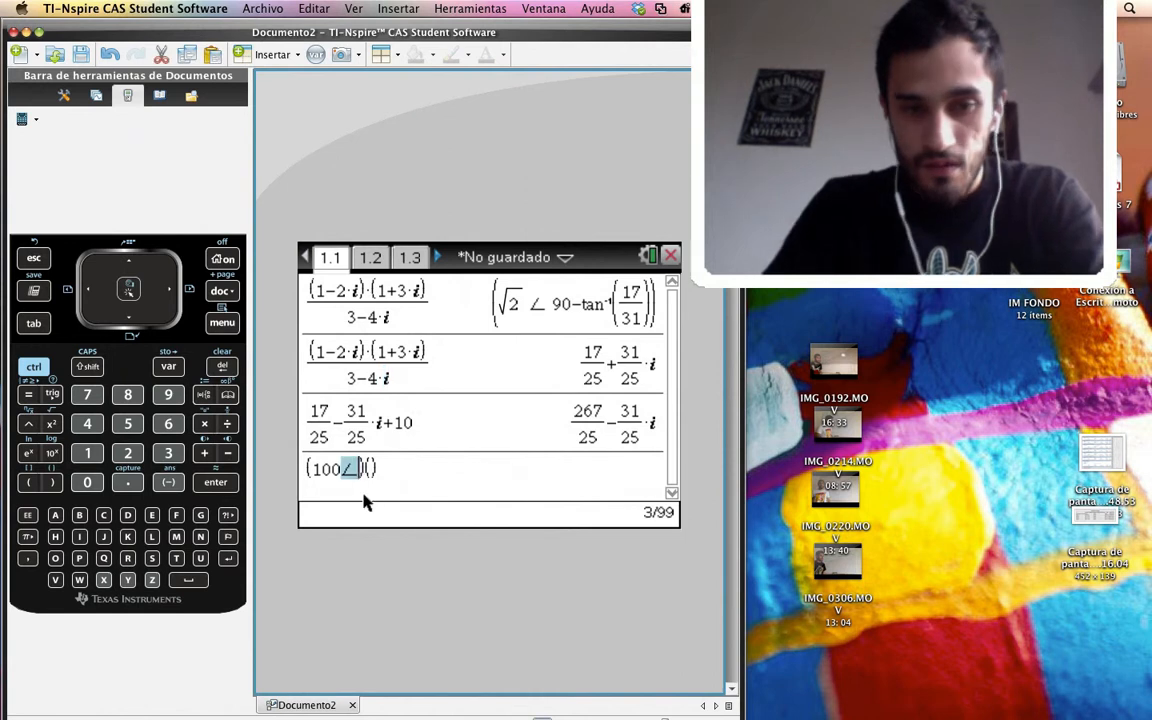
pyautogui.press('Right')
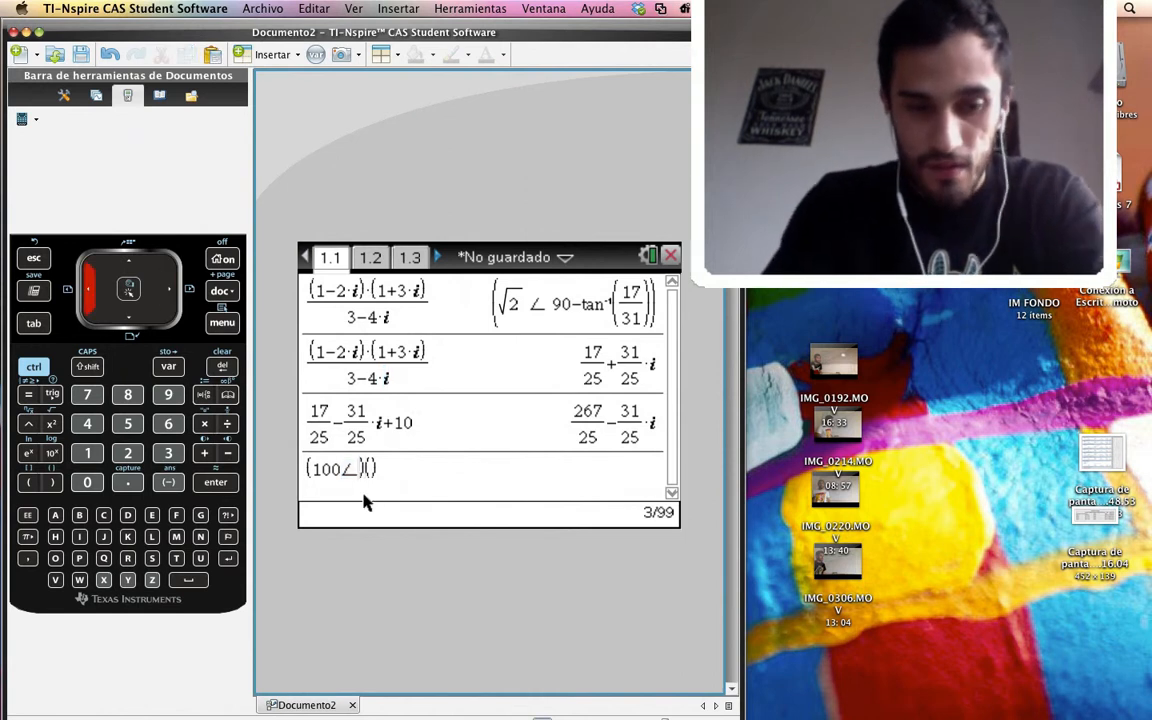
pyautogui.write('30')
pyautogui.press('Right')
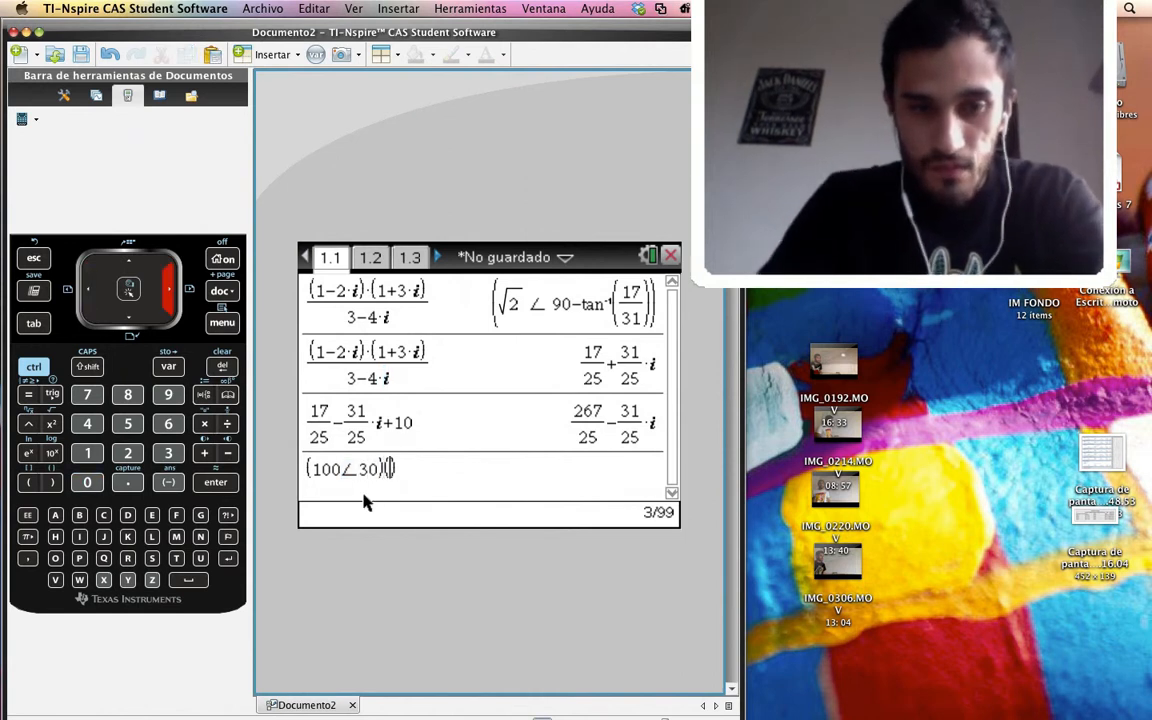
# Enter 5+6i as the second factor with the imaginary unit symbol and evaluate the product
pyautogui.write('5+')
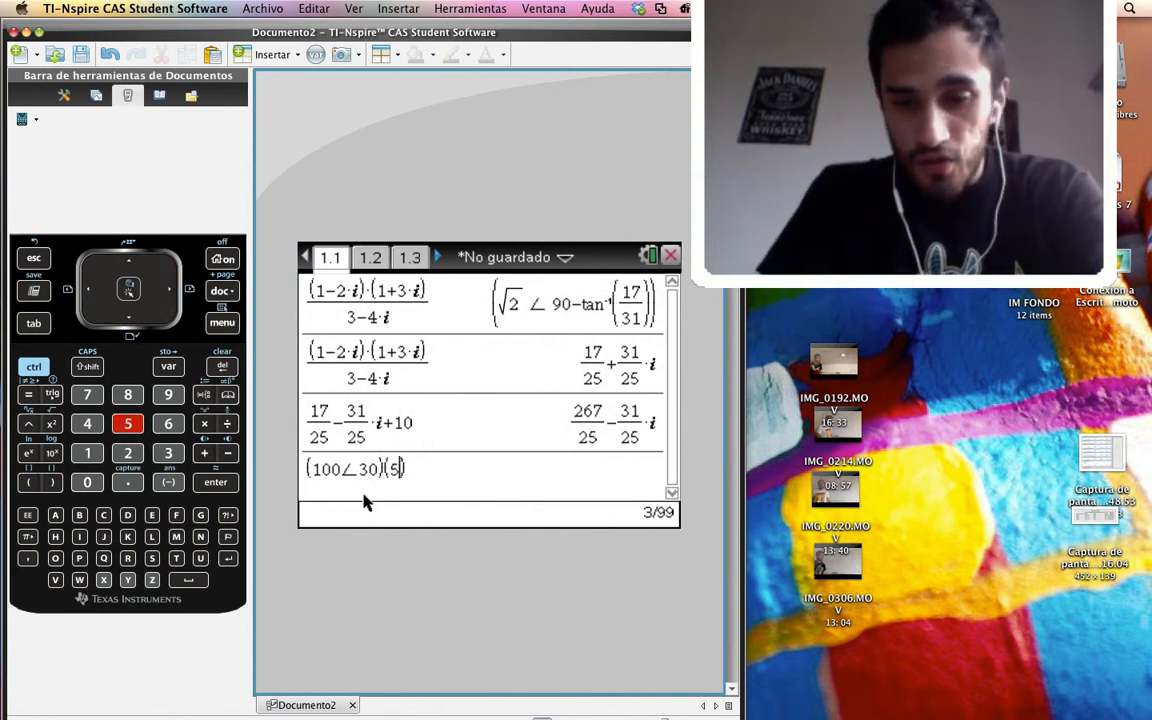
pyautogui.write('6i')
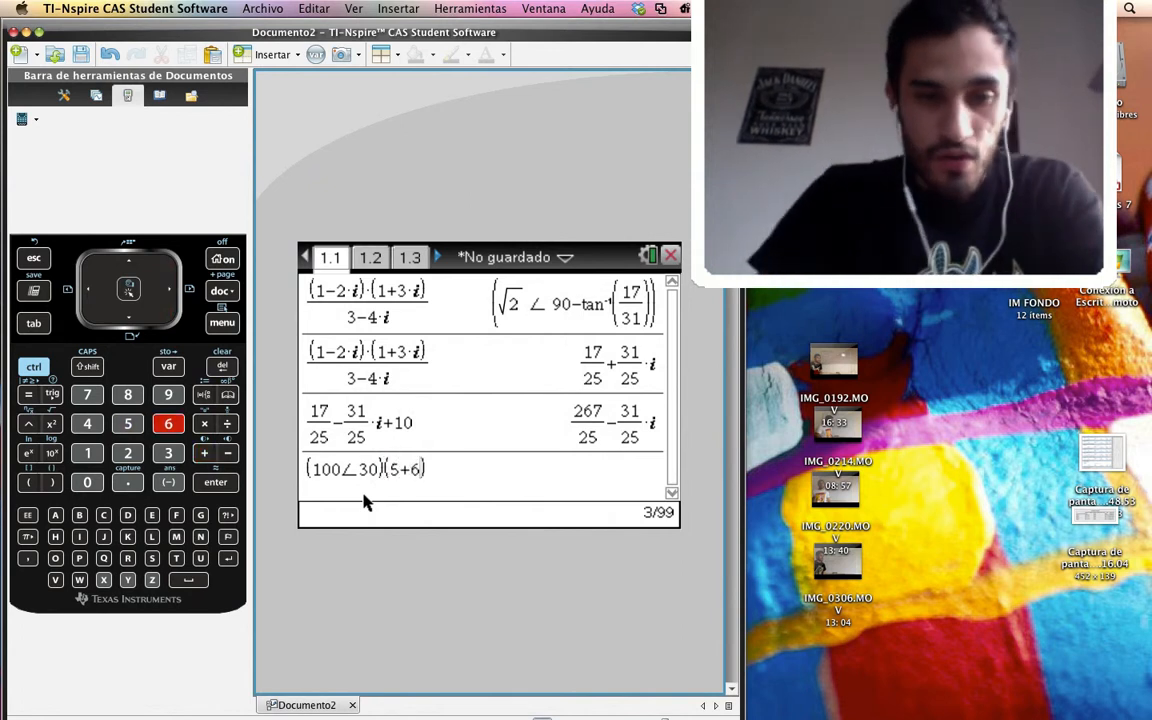
pyautogui.click(32, 537)
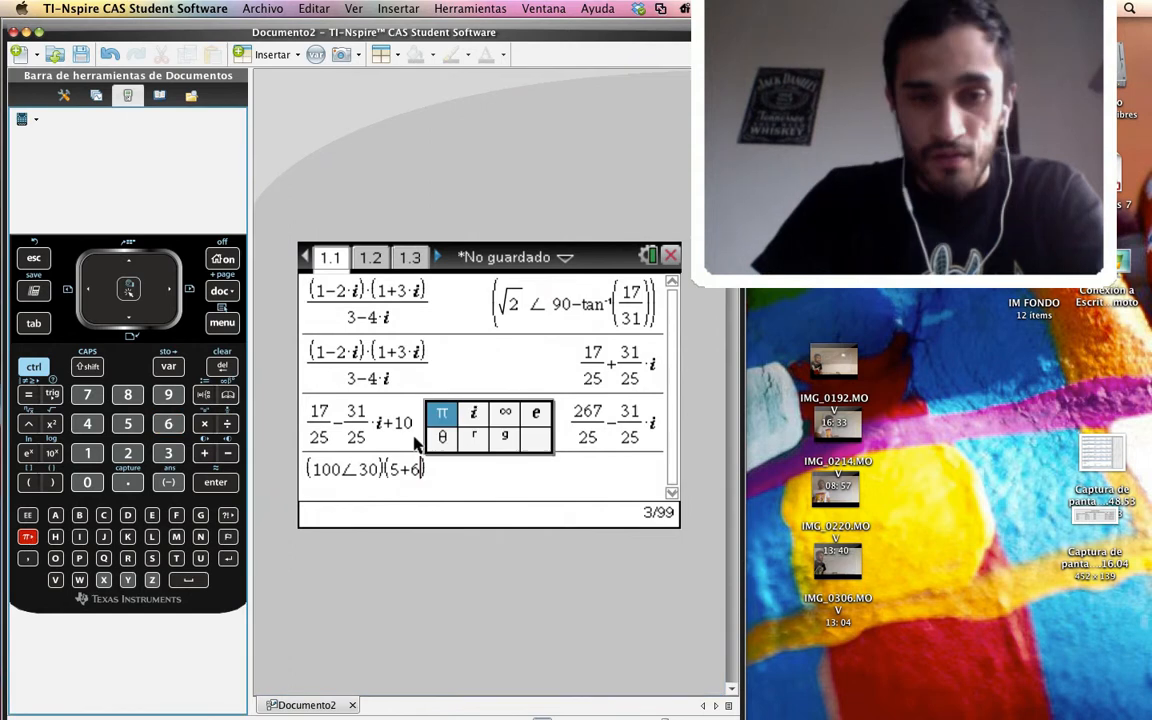
pyautogui.click(476, 414)
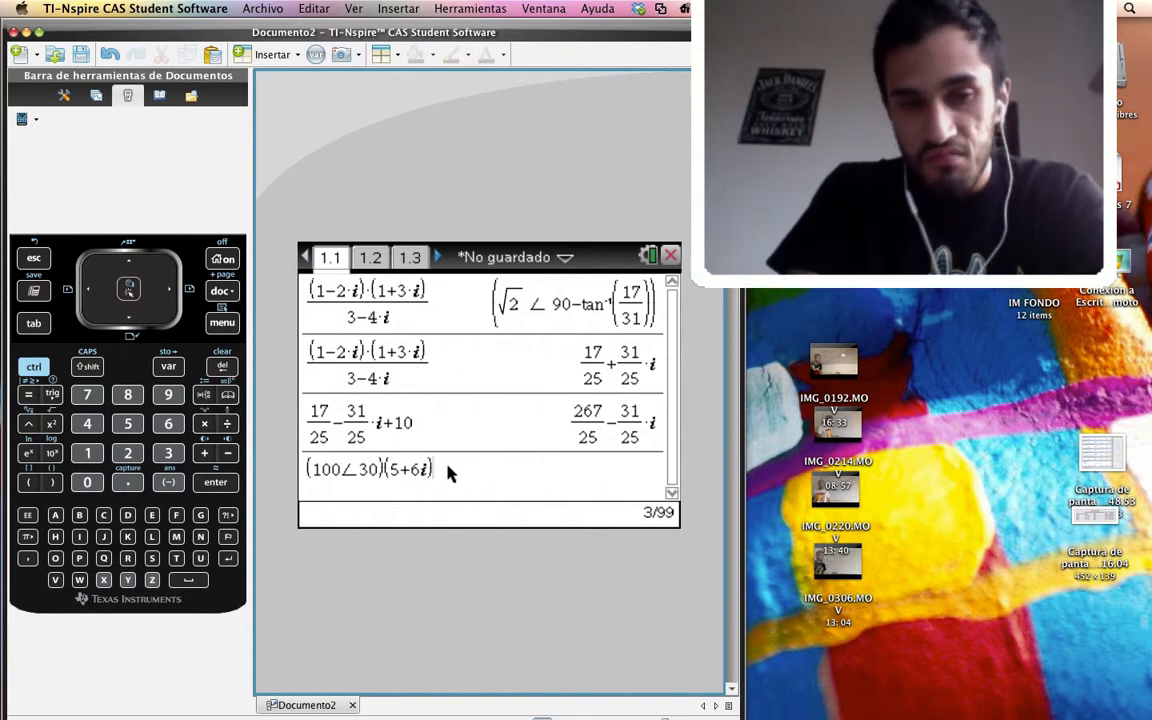
pyautogui.press('Return')
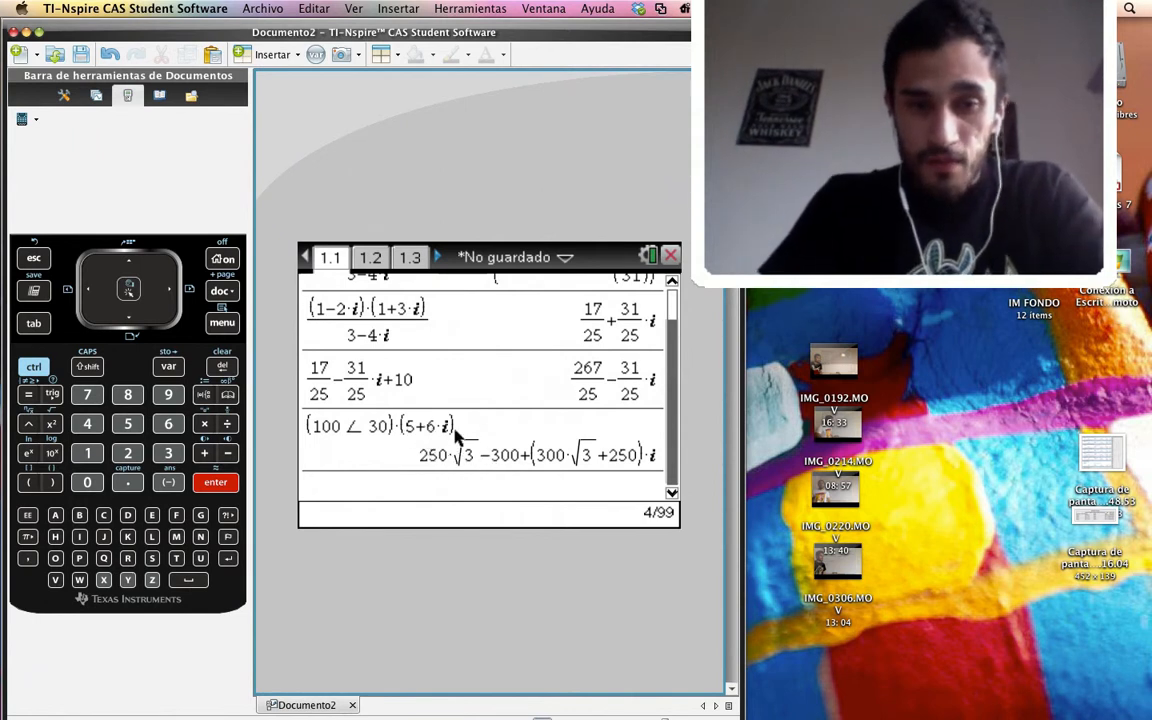
# Copy the product (100∠30)·(5+6·i) from the history into a new entry and evaluate it as a decimal approximation
pyautogui.click(450, 425)
pyautogui.hotkey('shift', 'Left')
pyautogui.hotkey('shift', 'Left')
pyautogui.hotkey('shift', 'Left')
pyautogui.hotkey('shift', 'Left')
pyautogui.hotkey('shift', 'Left')
pyautogui.hotkey('shift', 'Left')
pyautogui.hotkey('shift', 'Left')
pyautogui.hotkey('shift', 'Left')
pyautogui.hotkey('shift', 'Left')
pyautogui.hotkey('shift', 'Left')
pyautogui.hotkey('shift', 'Left')
pyautogui.hotkey('shift', 'Left')
pyautogui.hotkey('shift', 'Left')
pyautogui.hotkey('shift', 'Left')
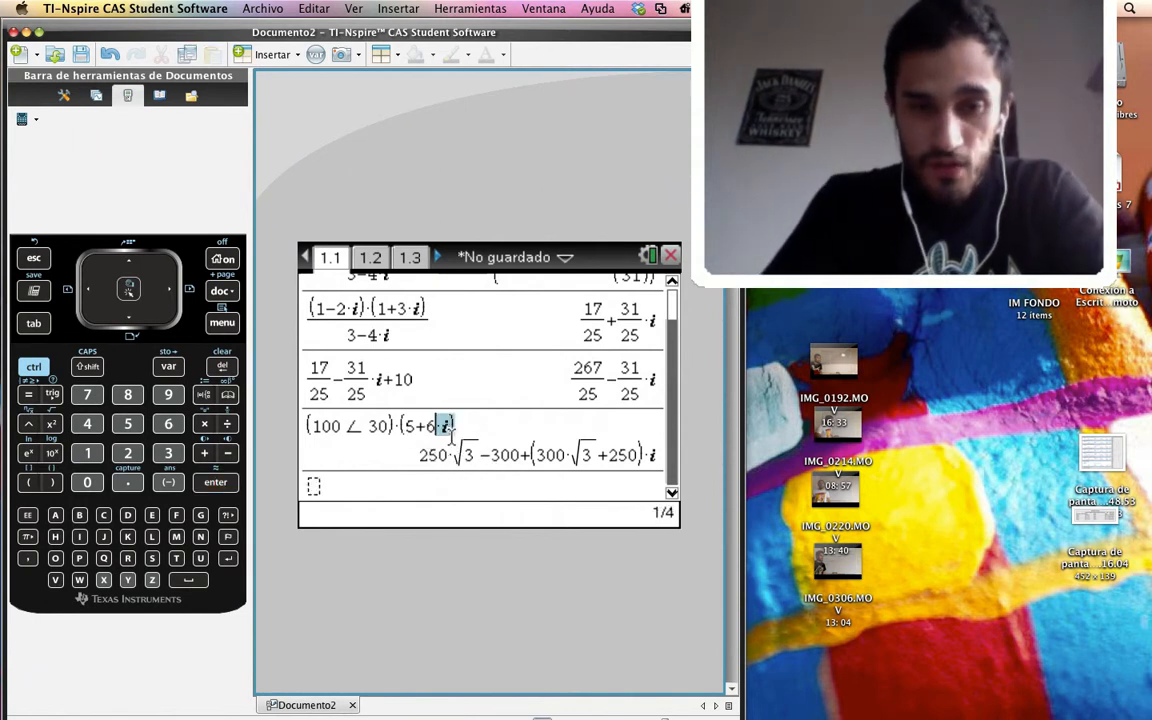
pyautogui.hotkey('shift', 'Left')
pyautogui.hotkey('shift', 'Left')
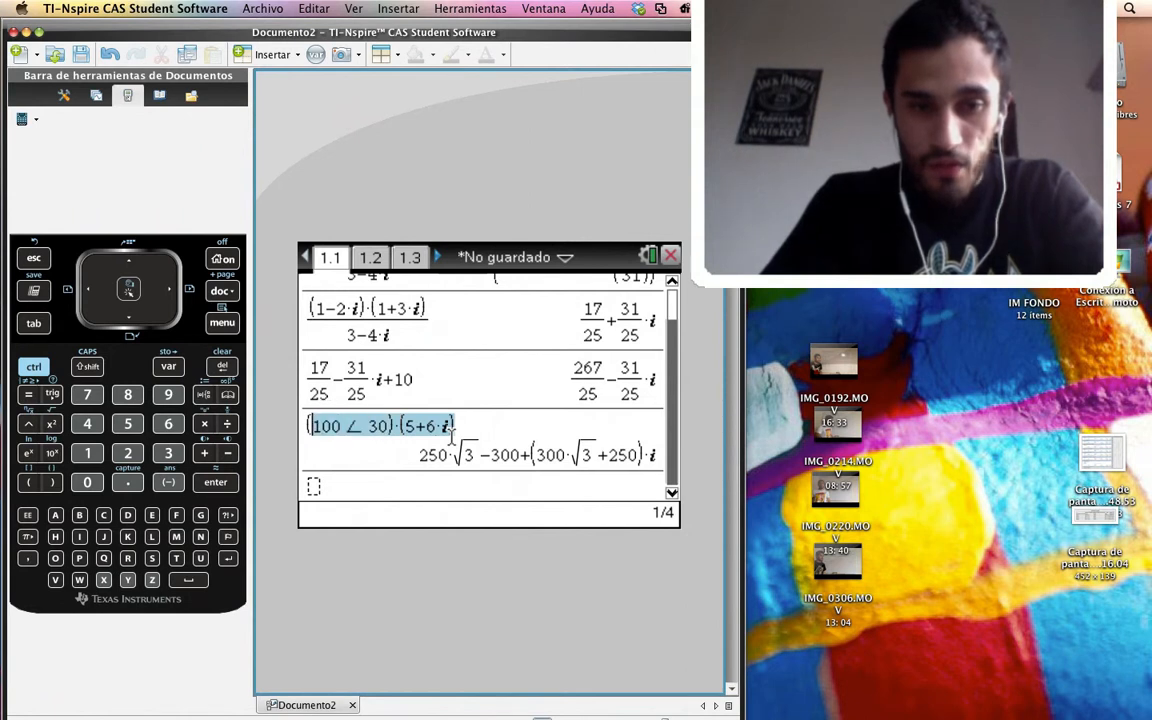
pyautogui.hotkey('ctrl', 'c')
pyautogui.click(363, 497)
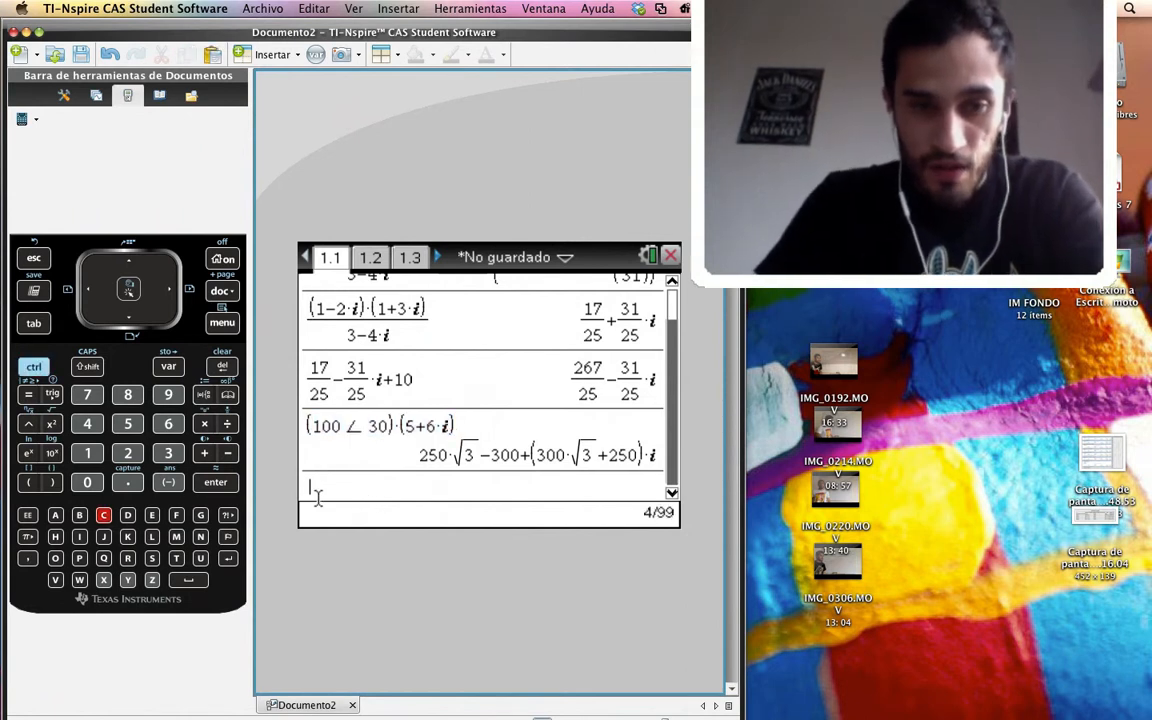
pyautogui.hotkey('ctrl', 'v')
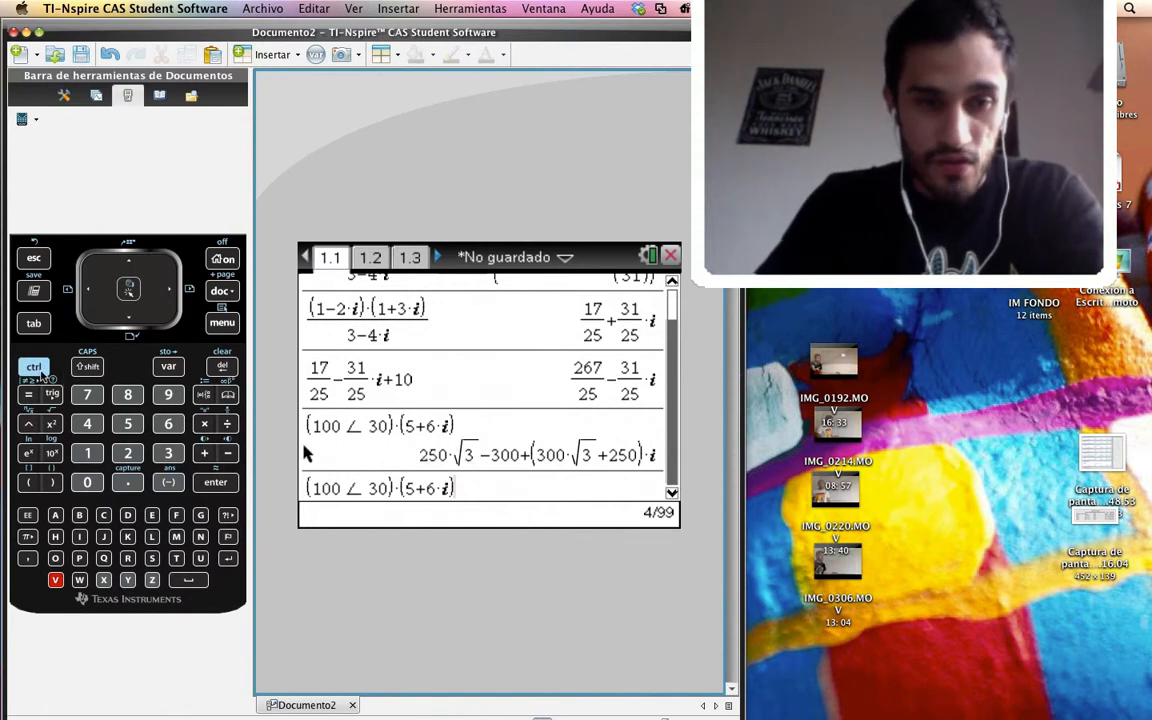
pyautogui.click(34, 366)
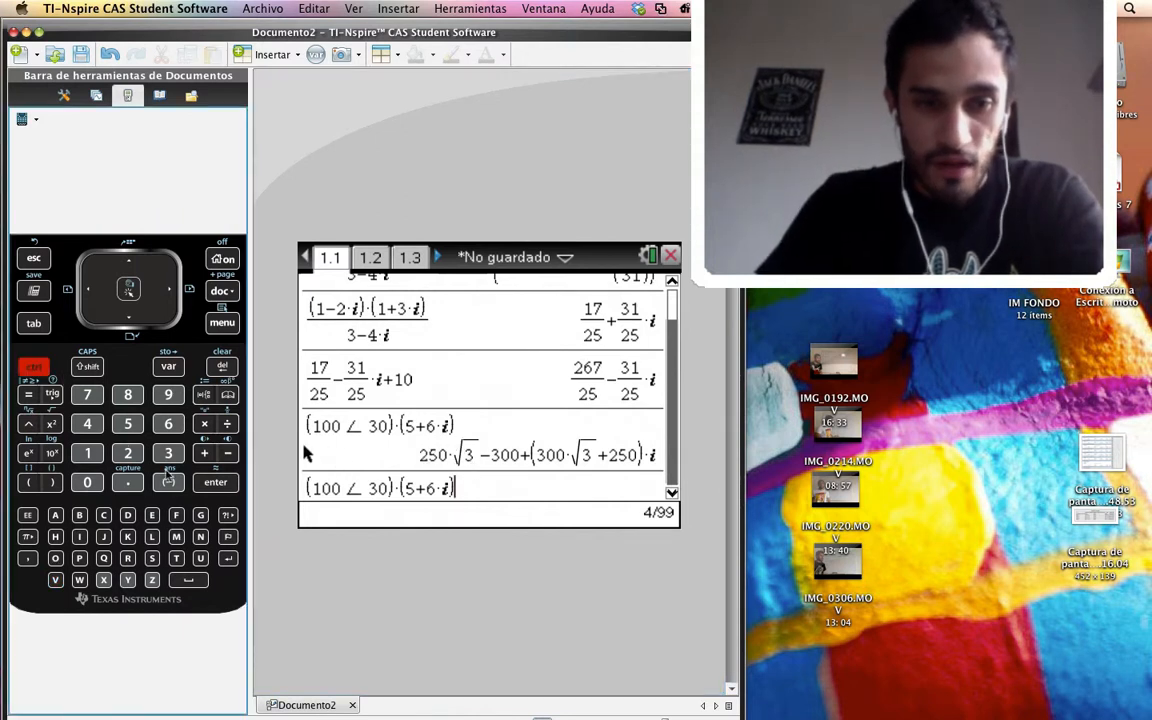
pyautogui.click(203, 484)
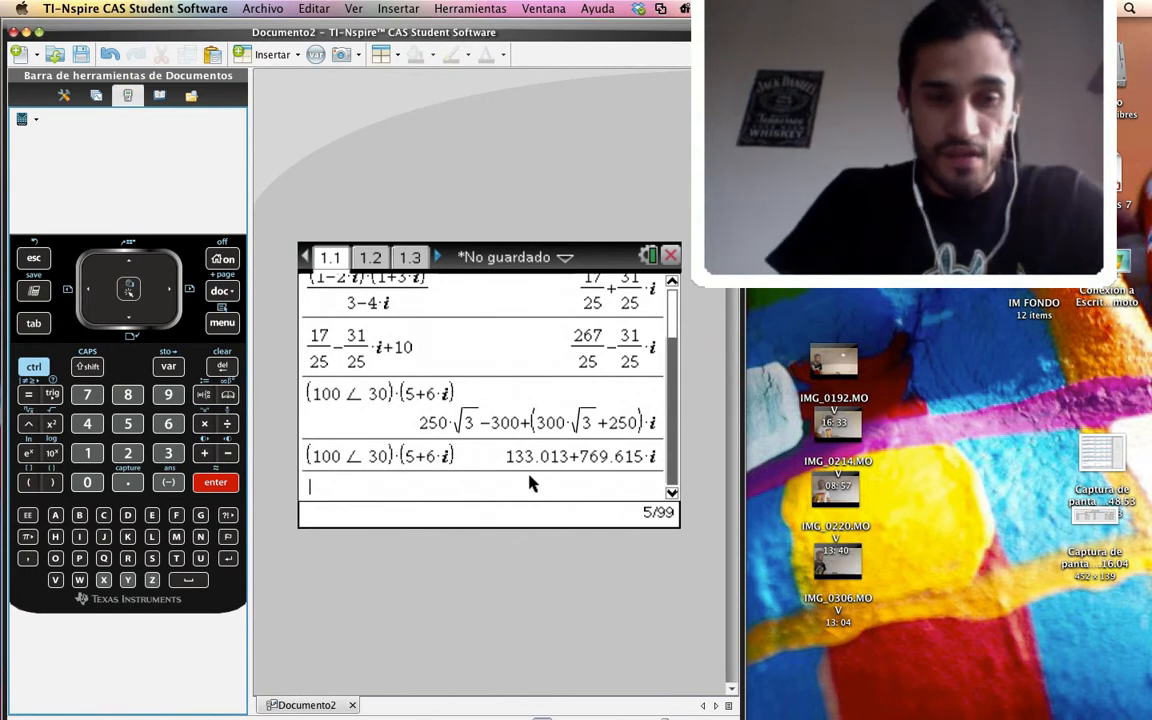
# Copy the decimal result of the product from the history into a new entry
pyautogui.click(392, 487)
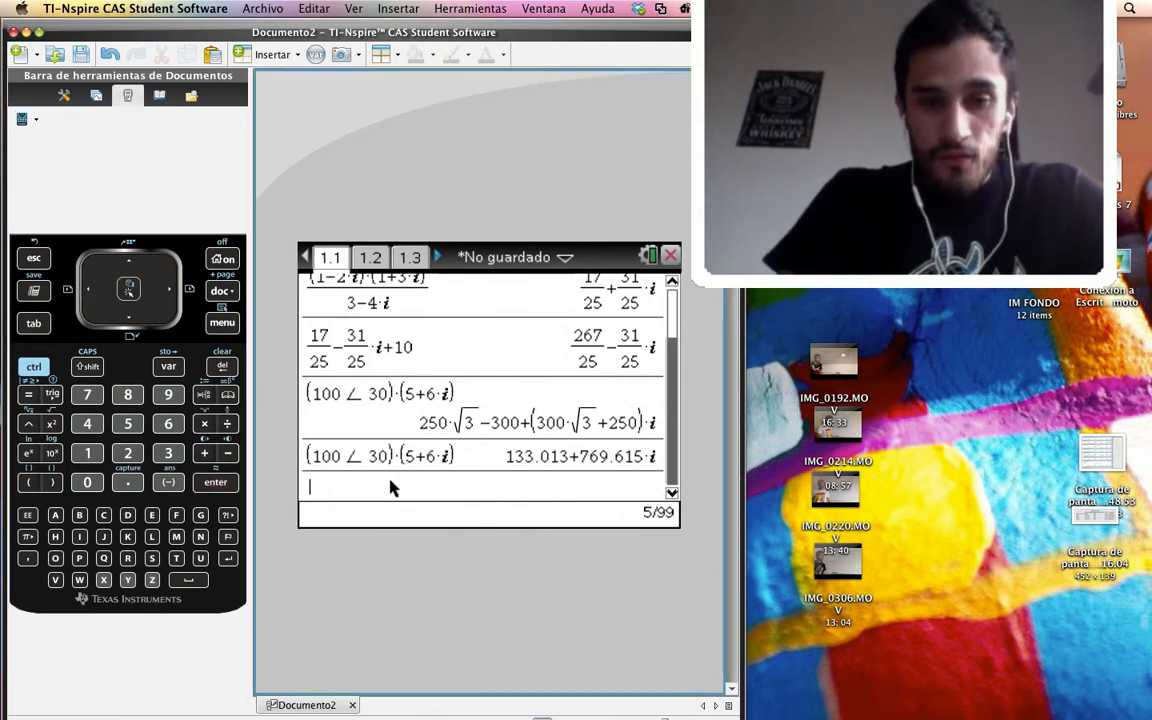
pyautogui.click(590, 458)
pyautogui.doubleClick(590, 458)
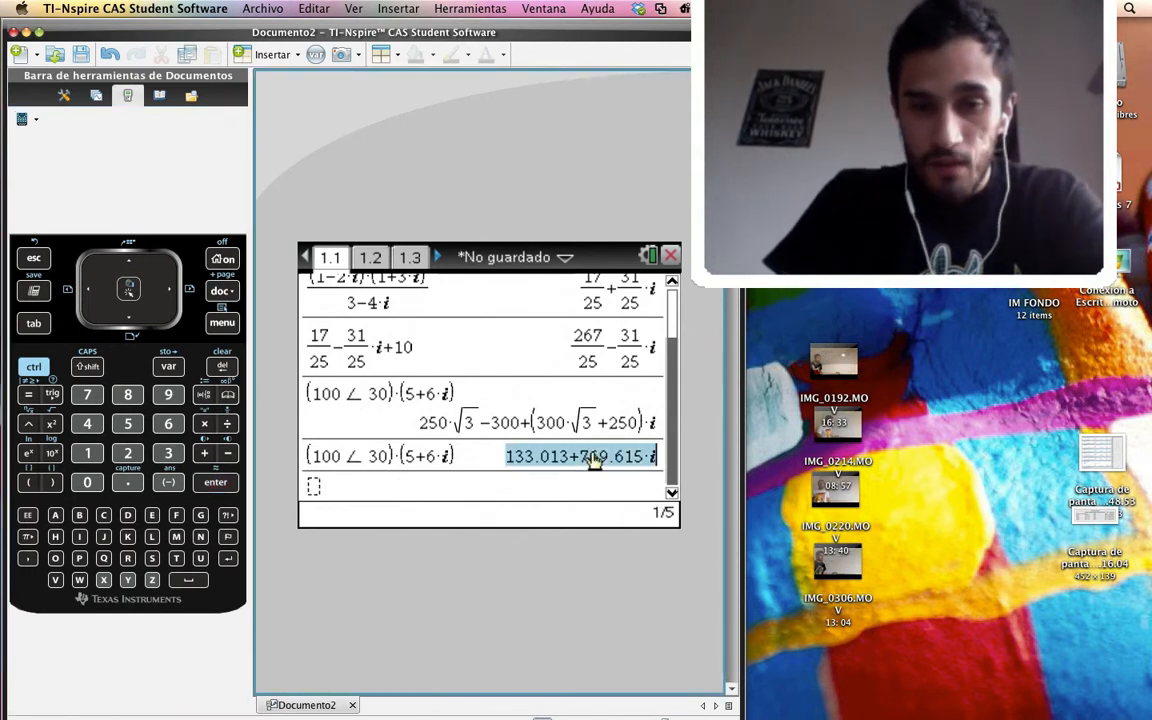
pyautogui.hotkey('ctrl', 'c')
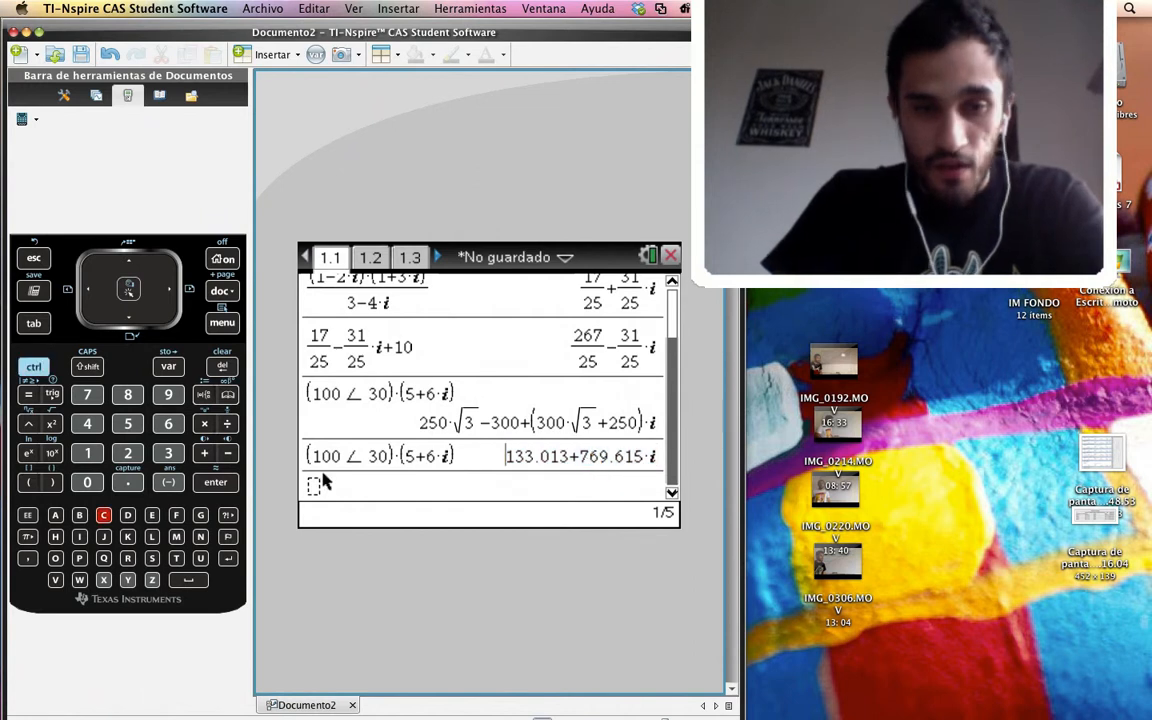
pyautogui.click(324, 486)
pyautogui.hotkey('ctrl', 'v')
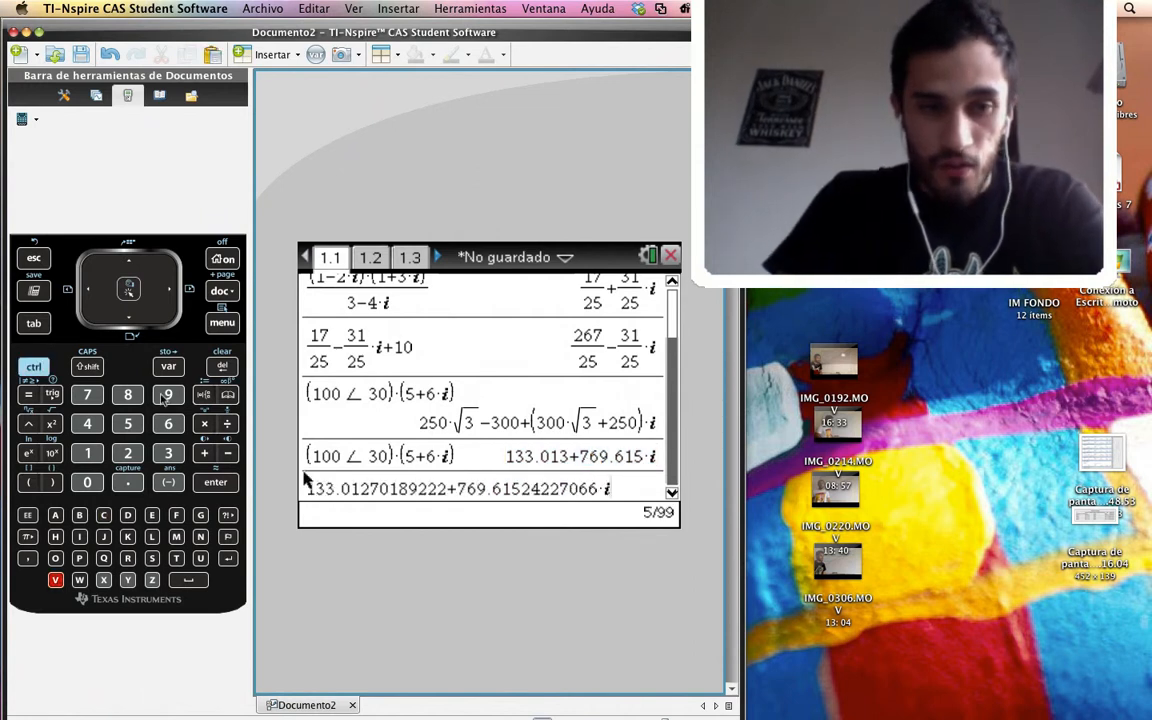
# Apply the complex-number conversion to polar form to the copied rectangular number and evaluate it
pyautogui.click(220, 324)
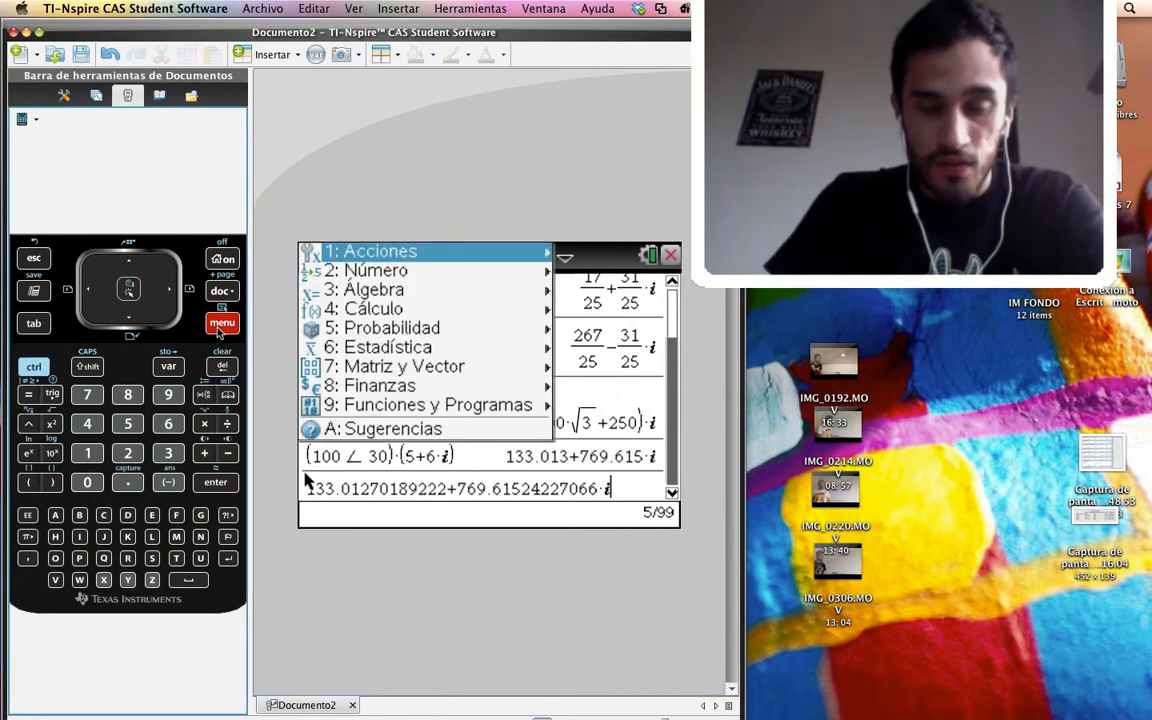
pyautogui.press('2')
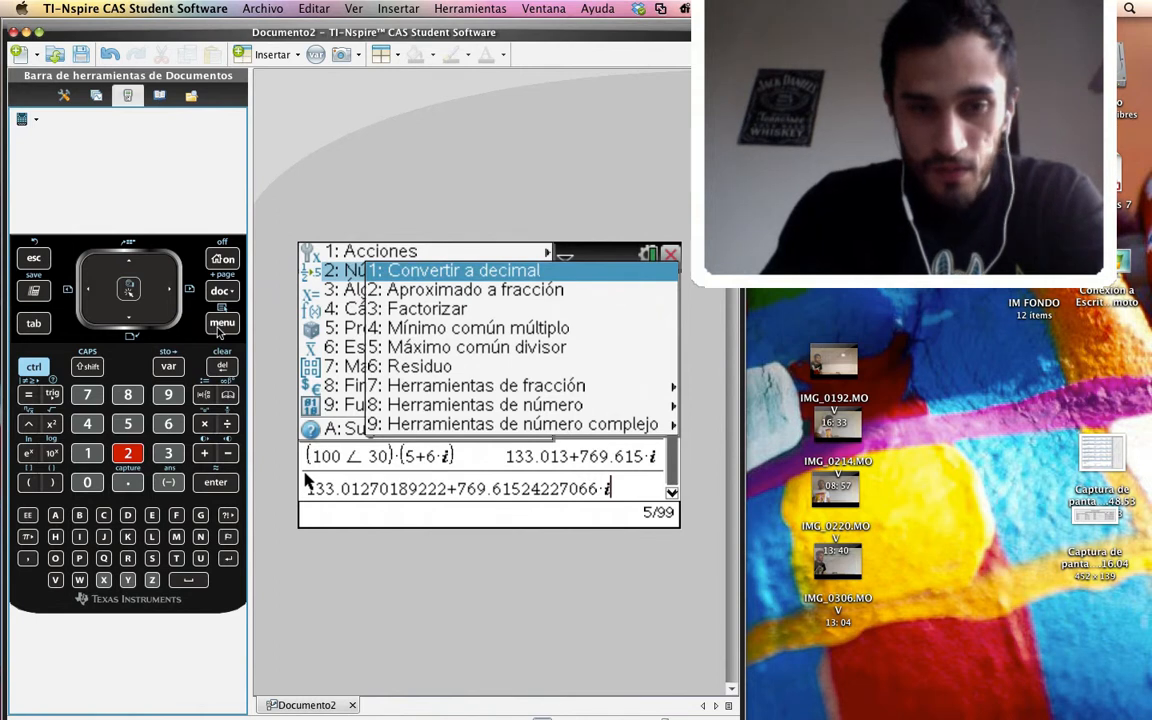
pyautogui.press('9')
pyautogui.press('Down')
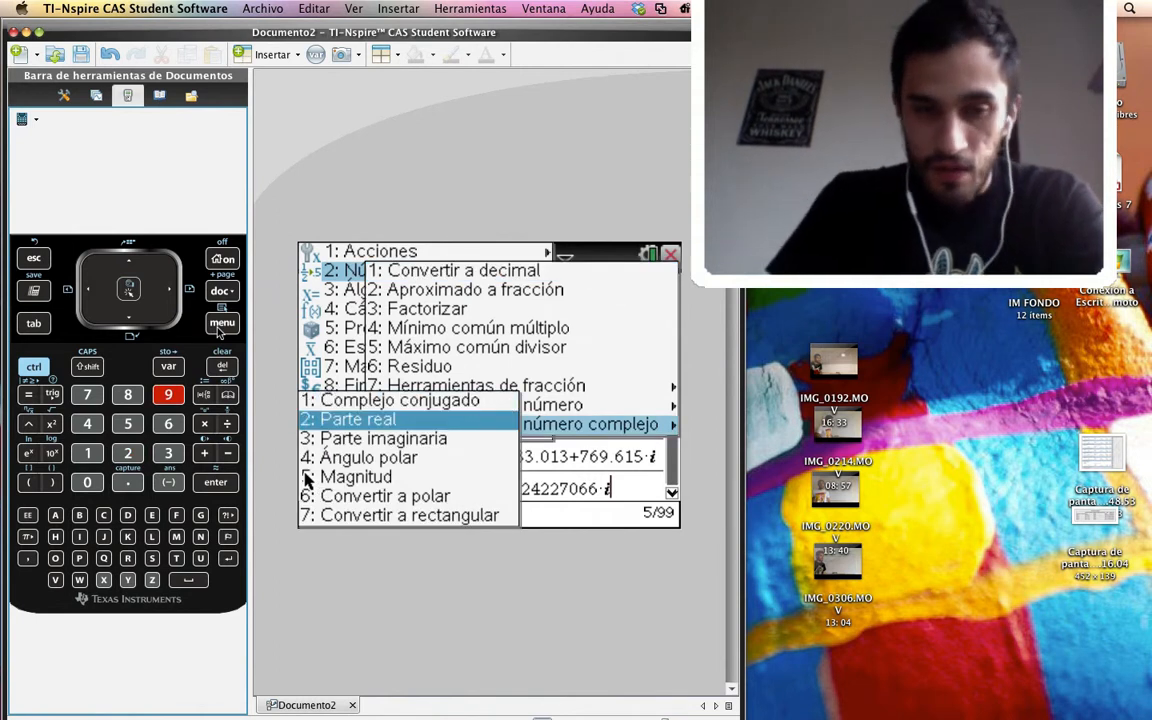
pyautogui.press('Up')
pyautogui.press('Down')
pyautogui.press('Up')
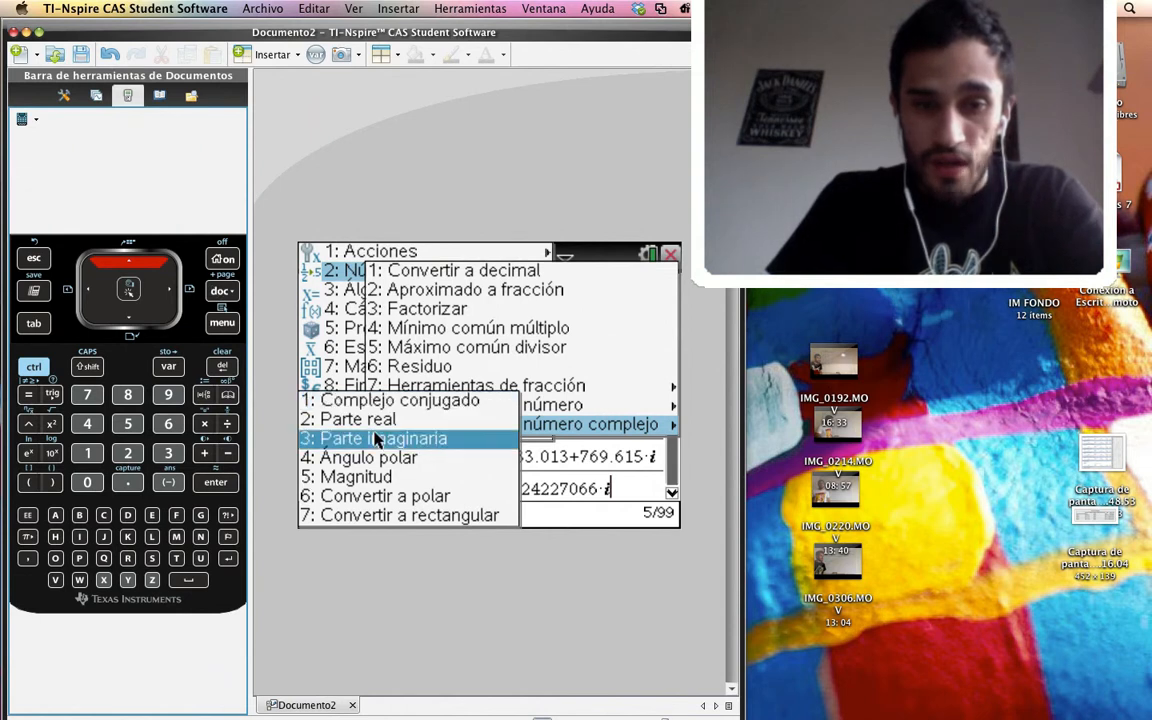
pyautogui.press('Down')
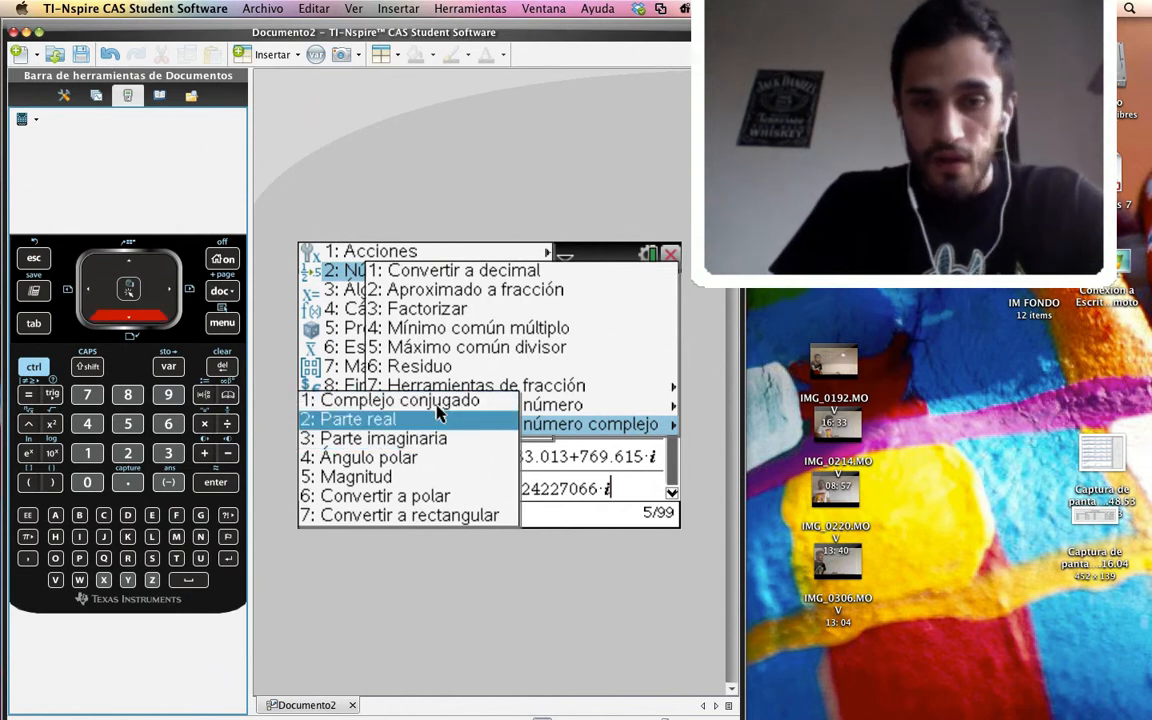
pyautogui.press('Down')
pyautogui.press('Down')
pyautogui.press('Down')
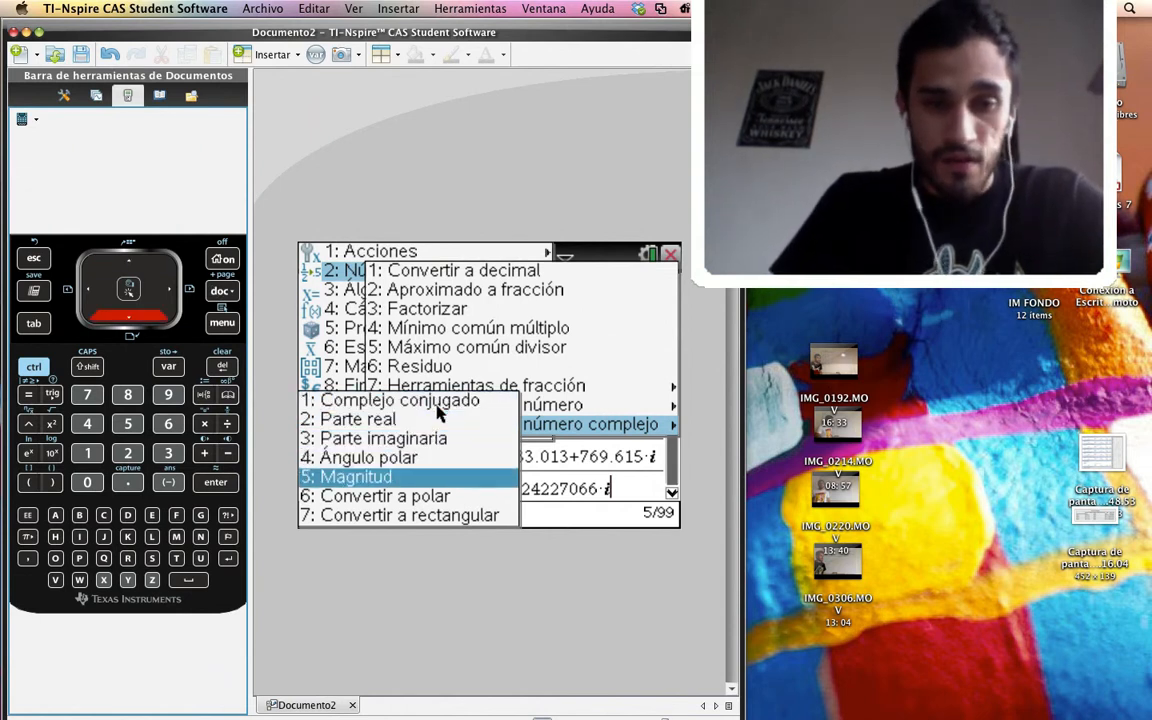
pyautogui.press('Down')
pyautogui.press('Down')
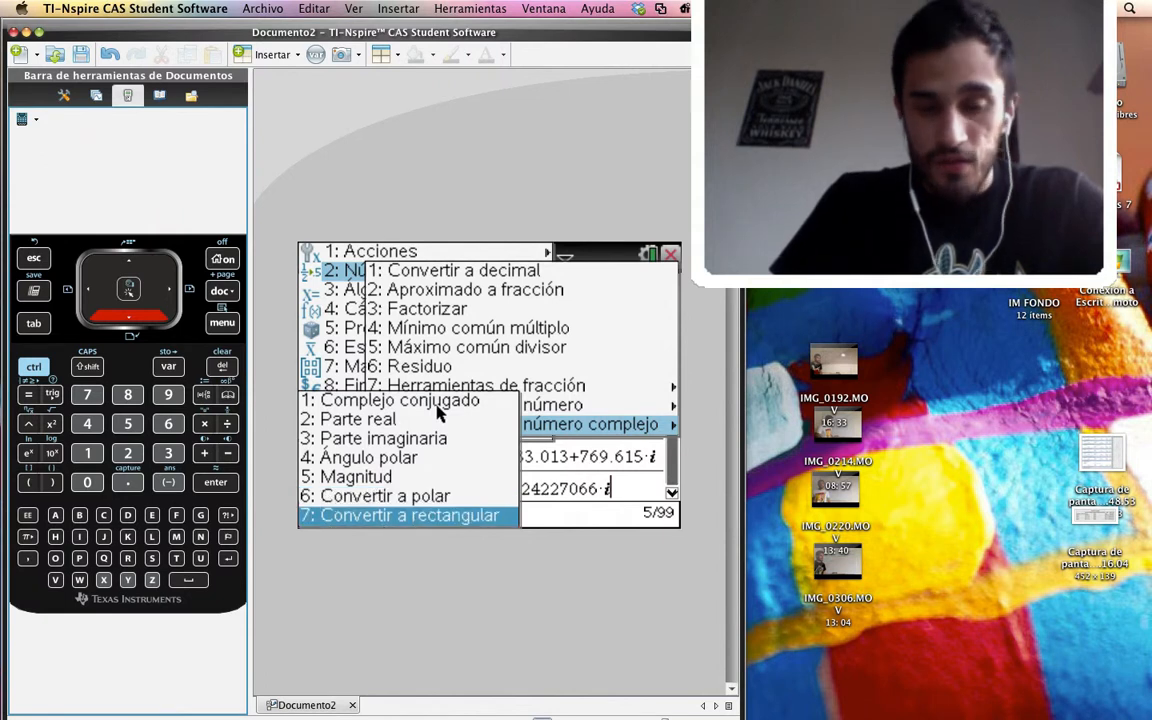
pyautogui.press('Up')
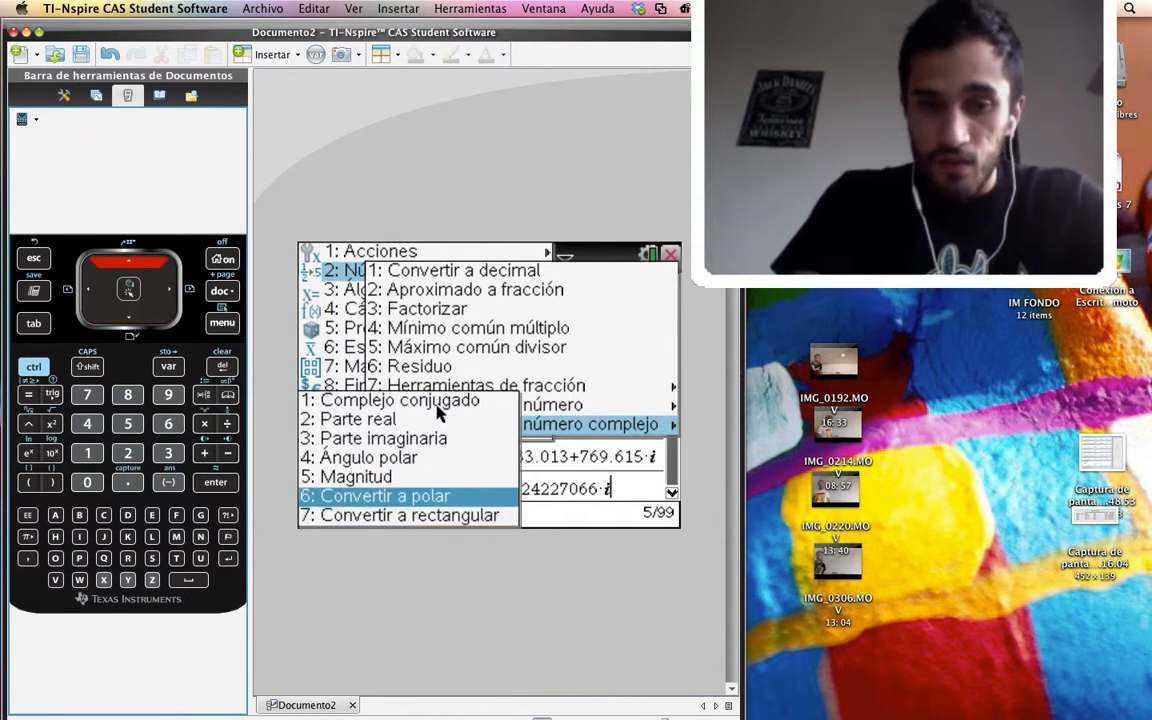
pyautogui.press('Return')
pyautogui.press('Return')
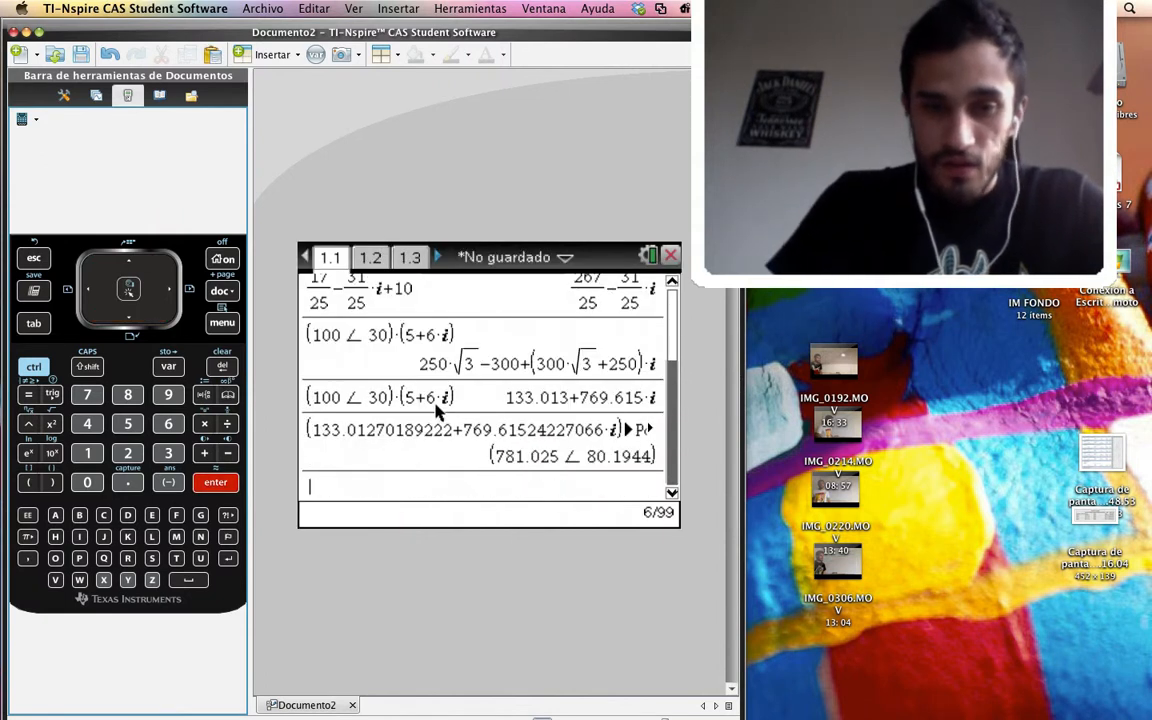
# Copy the polar result from the history into a new entry
pyautogui.press('Up')
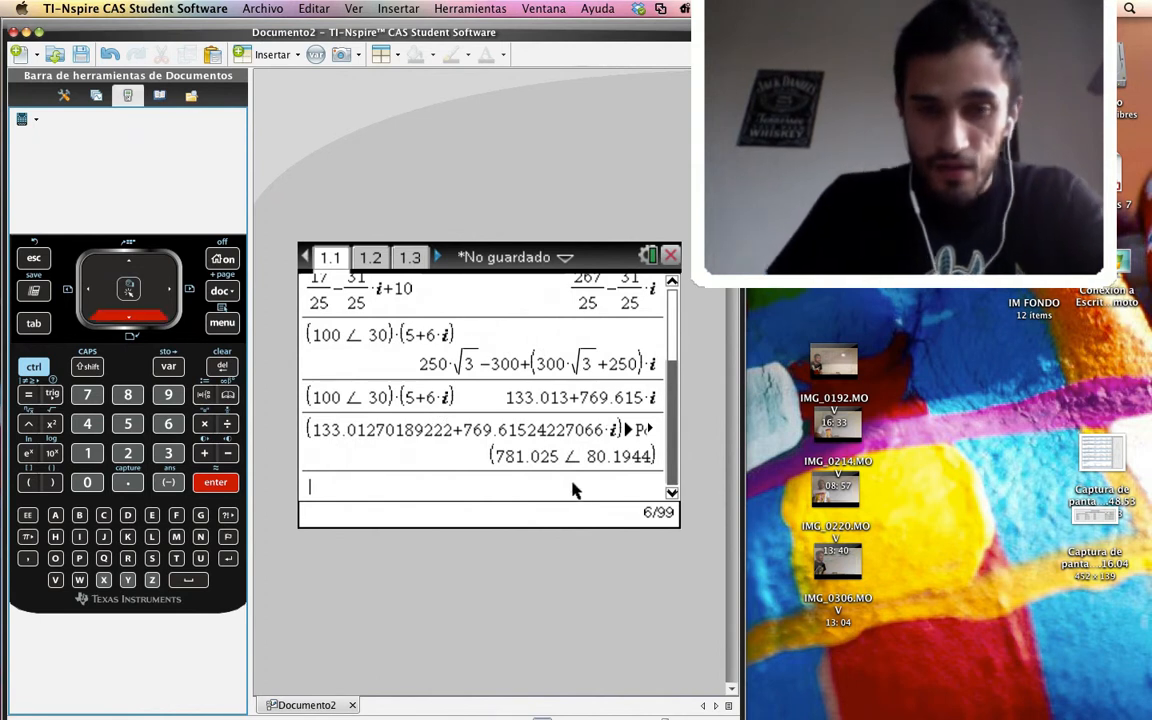
pyautogui.press('Down')
pyautogui.press('Down')
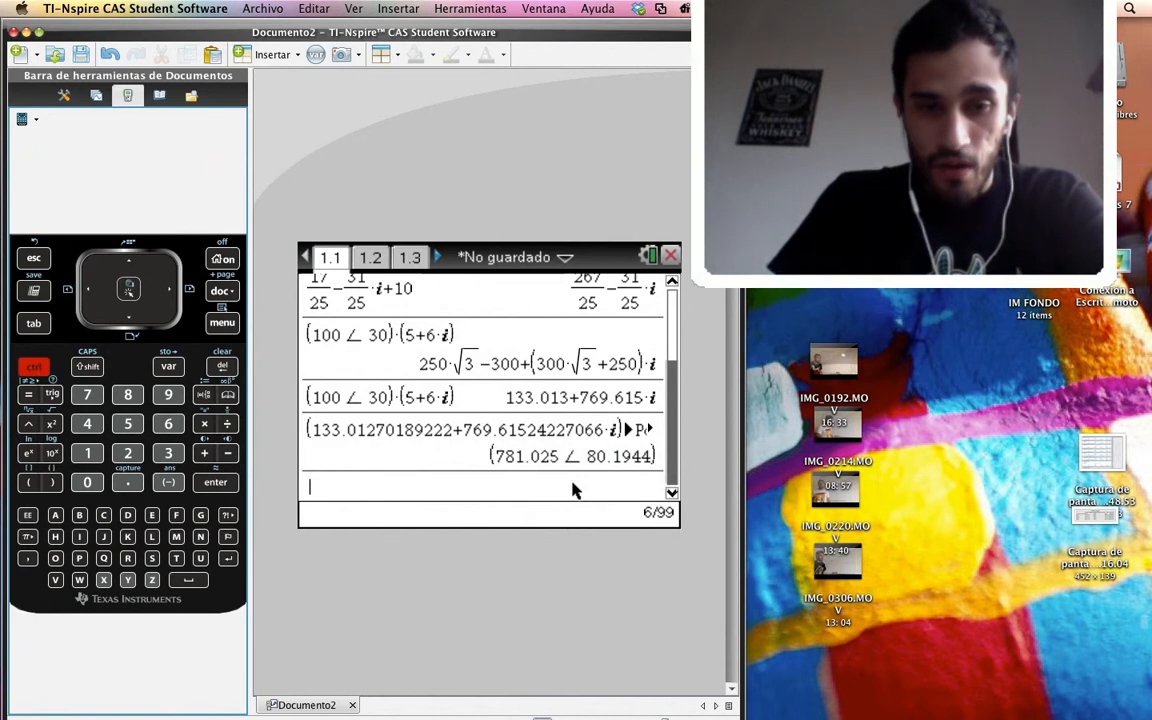
pyautogui.press('super+v')
pyautogui.press('Up')
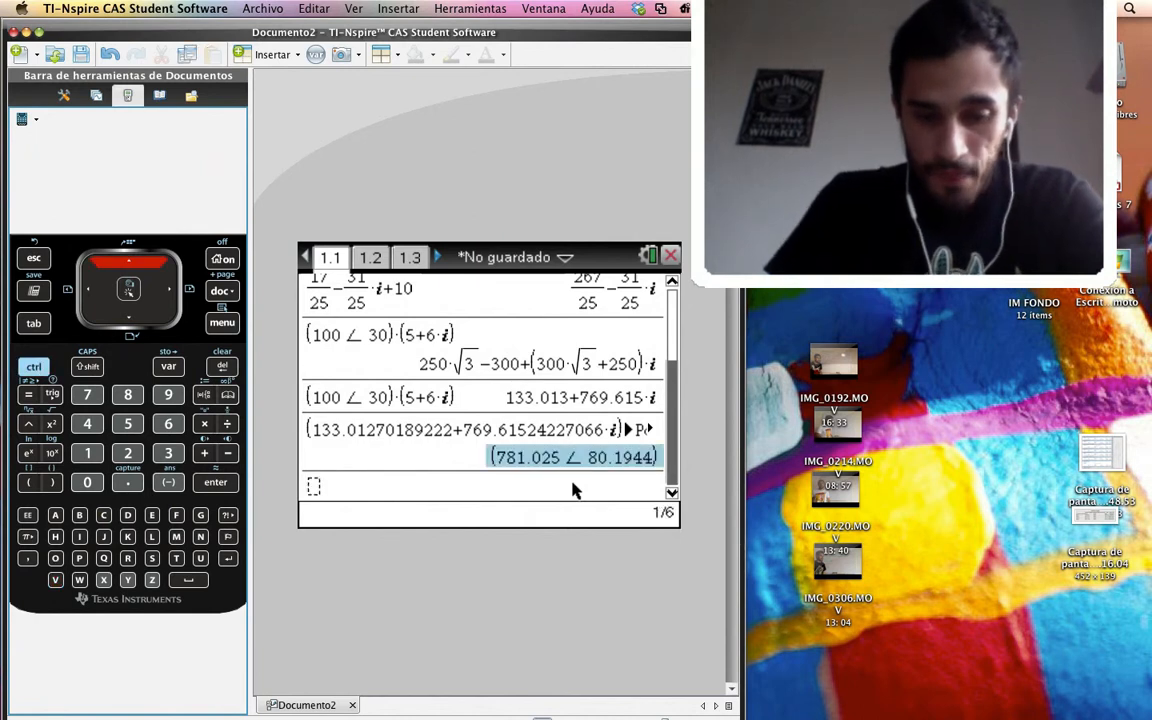
pyautogui.press('super+c')
pyautogui.press('Down')
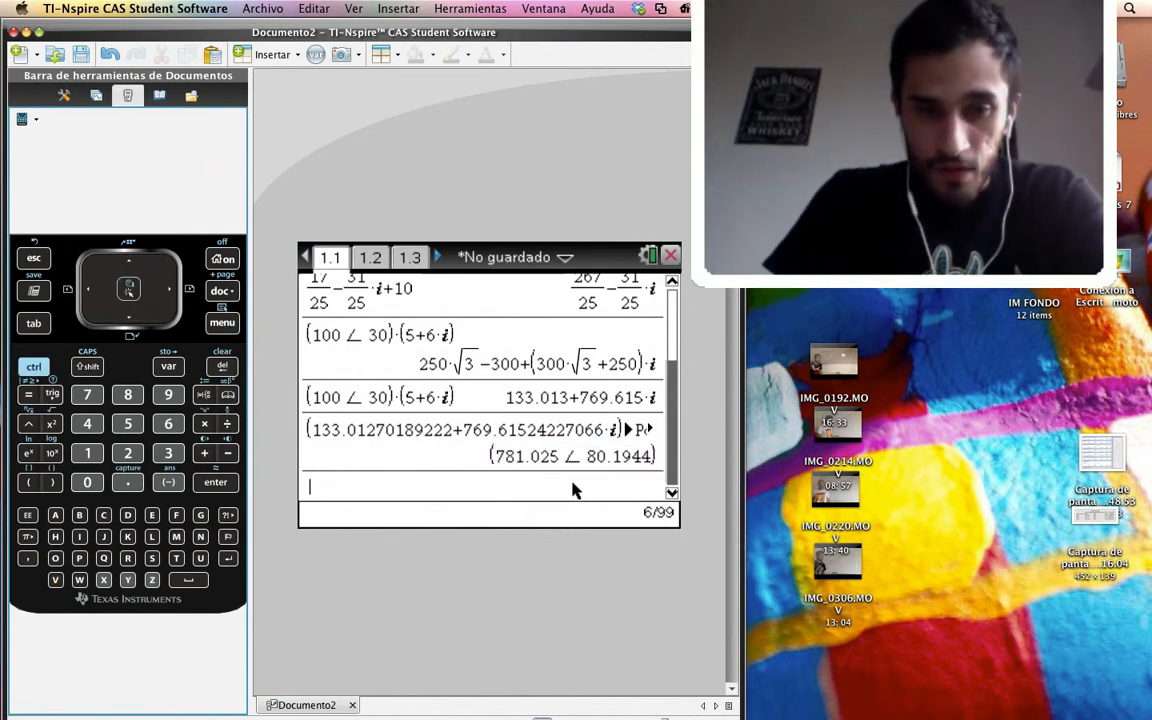
pyautogui.press('Up')
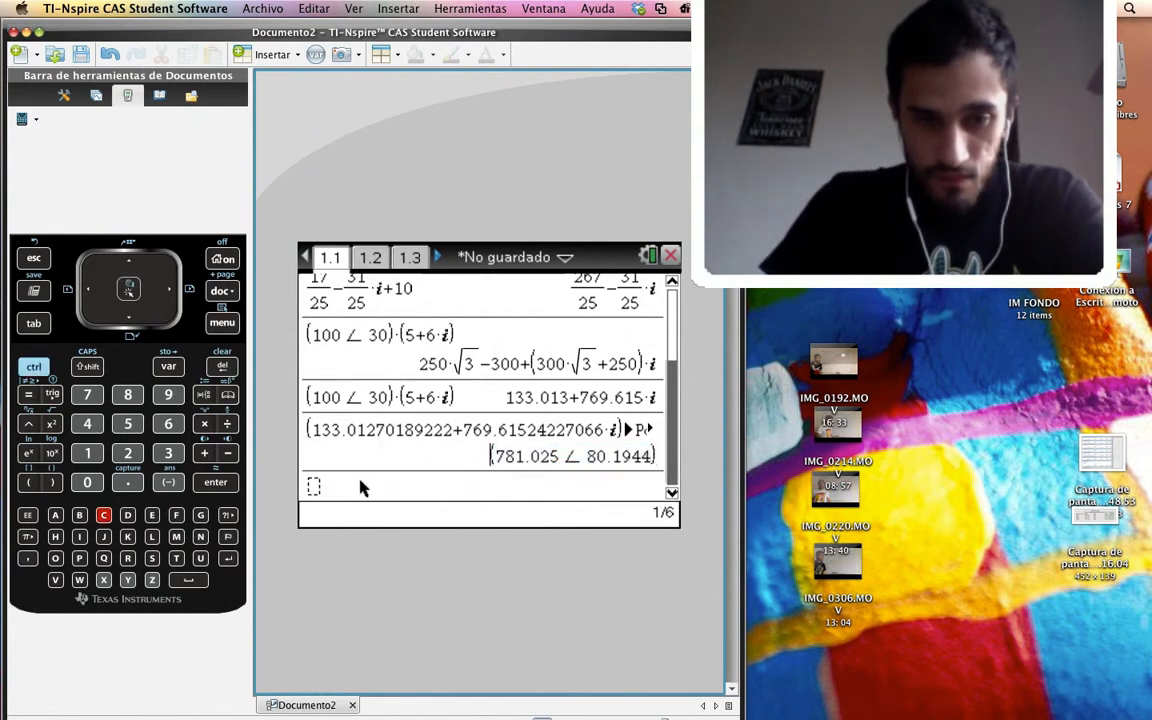
pyautogui.press('Down')
pyautogui.press('super+v')
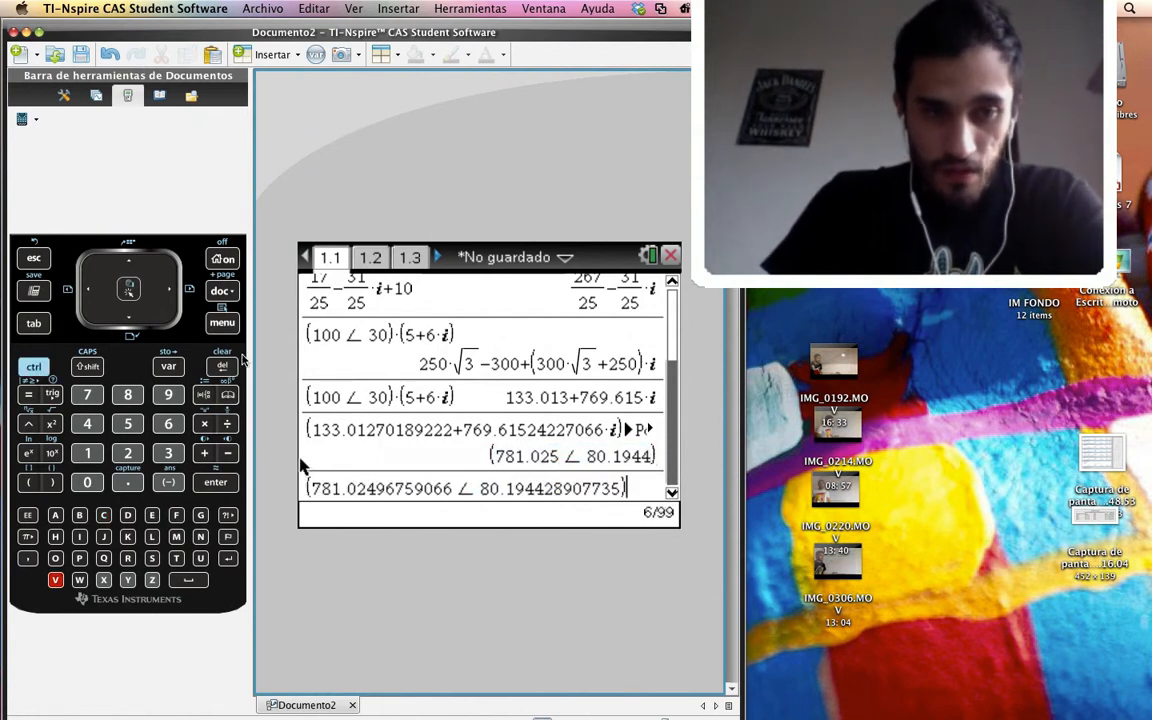
# Apply the conversion to polar form to the copied polar number and evaluate it
pyautogui.click(222, 323)
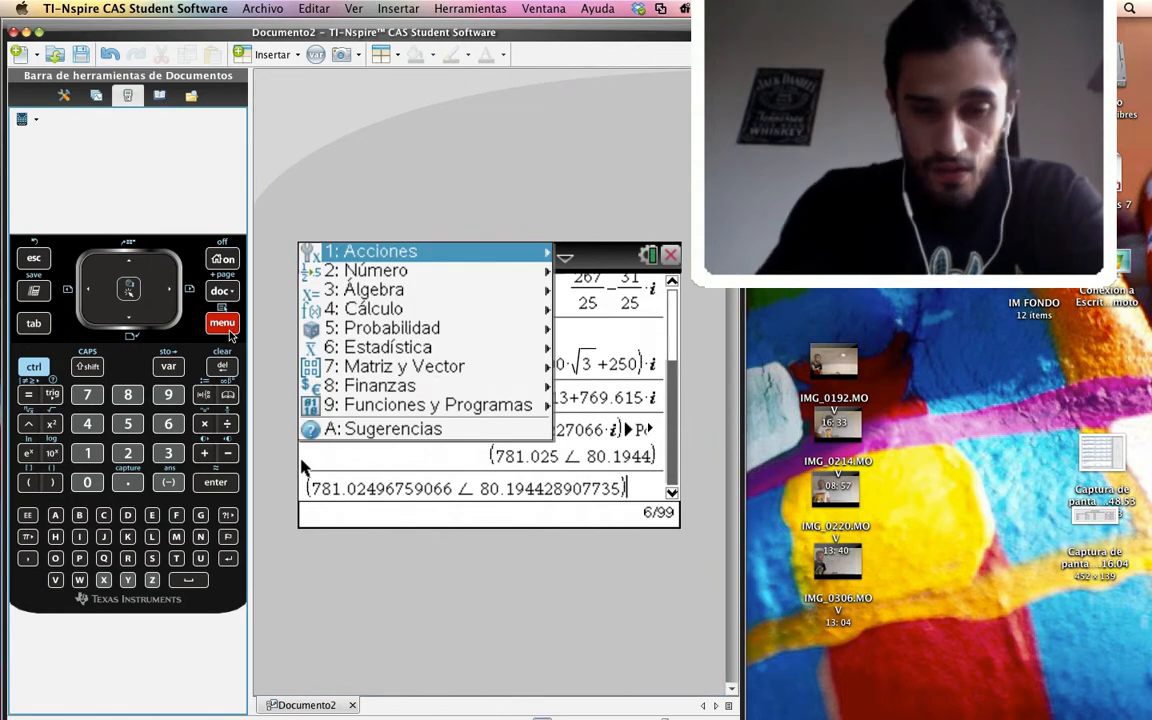
pyautogui.press('2')
pyautogui.press('9')
pyautogui.press('6')
pyautogui.press('Return')
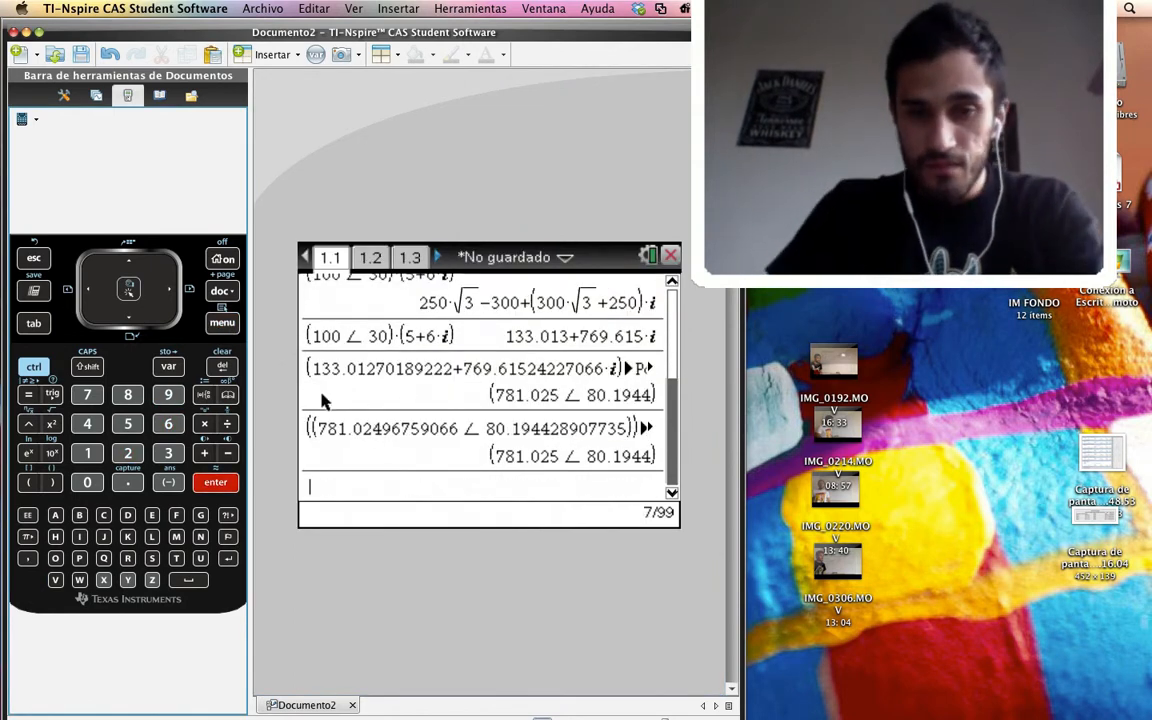
# Copy the latest polar result from the history into another new entry
pyautogui.click(588, 466)
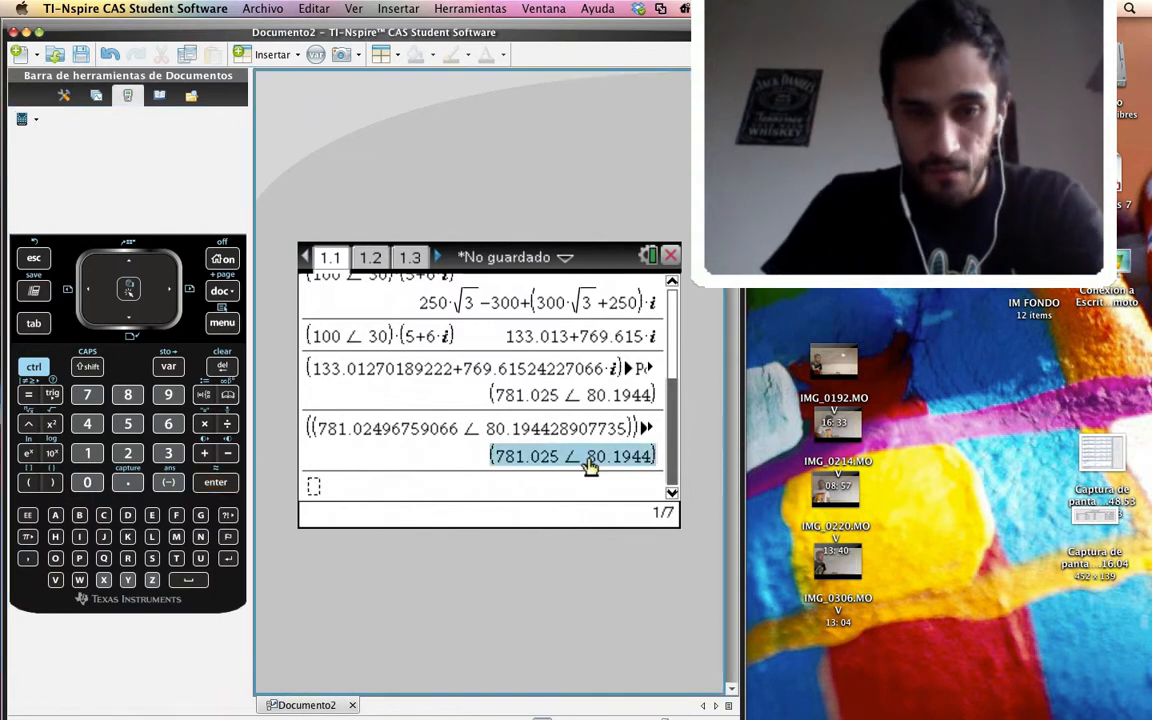
pyautogui.press('super+c')
pyautogui.click(449, 491)
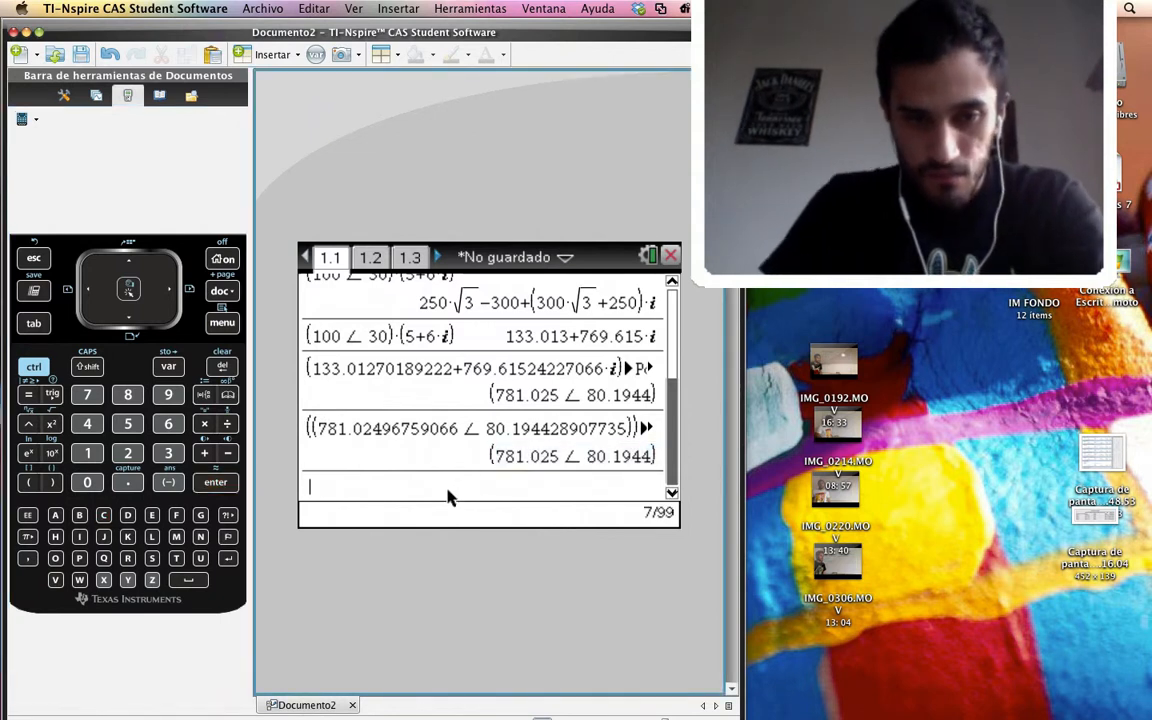
pyautogui.press('super+v')
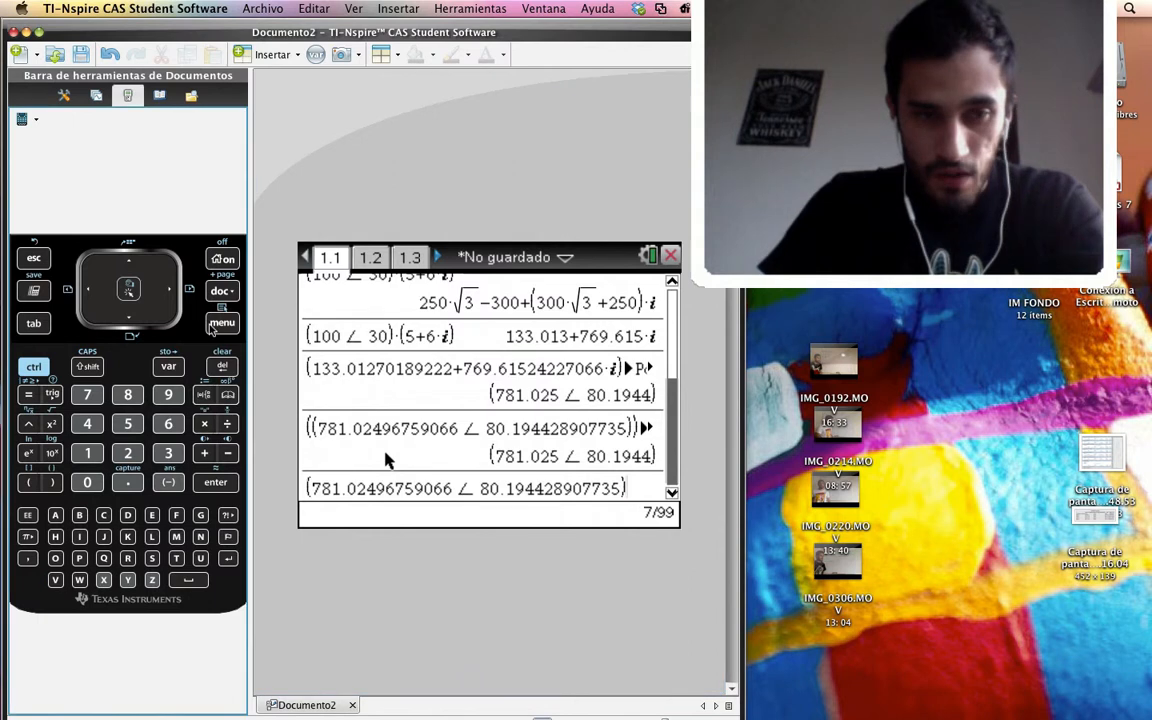
# Apply the complex-number conversion to rectangular form to the copied polar number and evaluate it
pyautogui.press('super+m')
pyautogui.press('2')
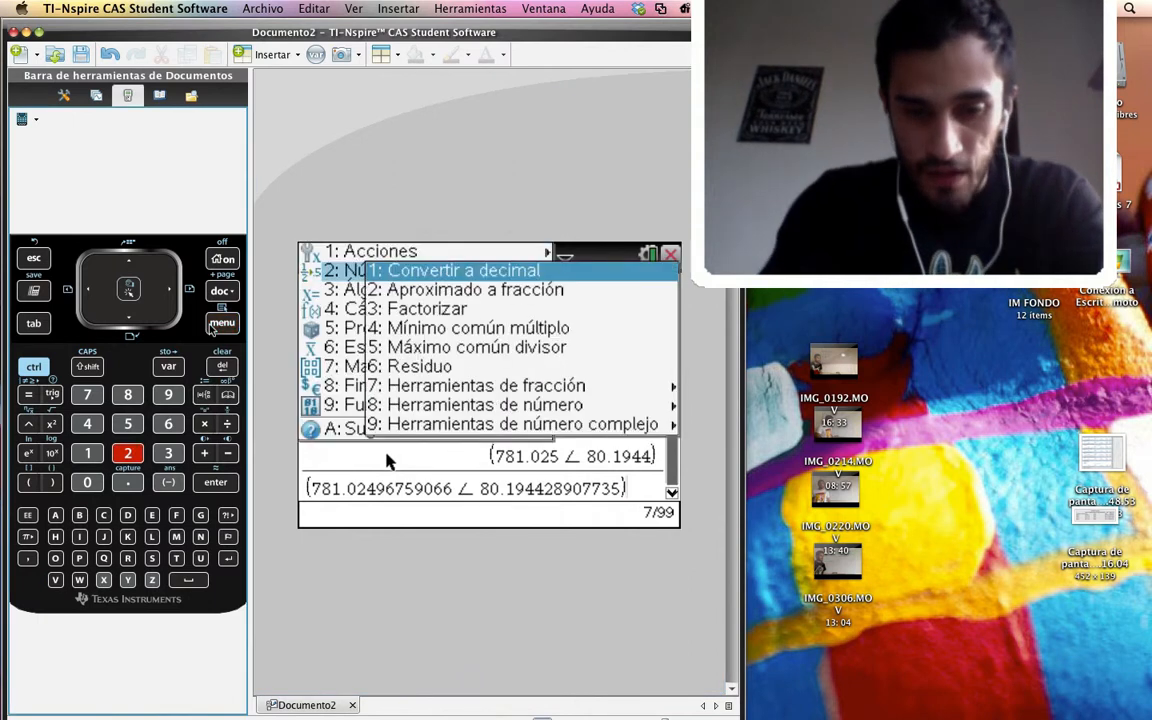
pyautogui.press('9')
pyautogui.press('7')
pyautogui.press('Return')
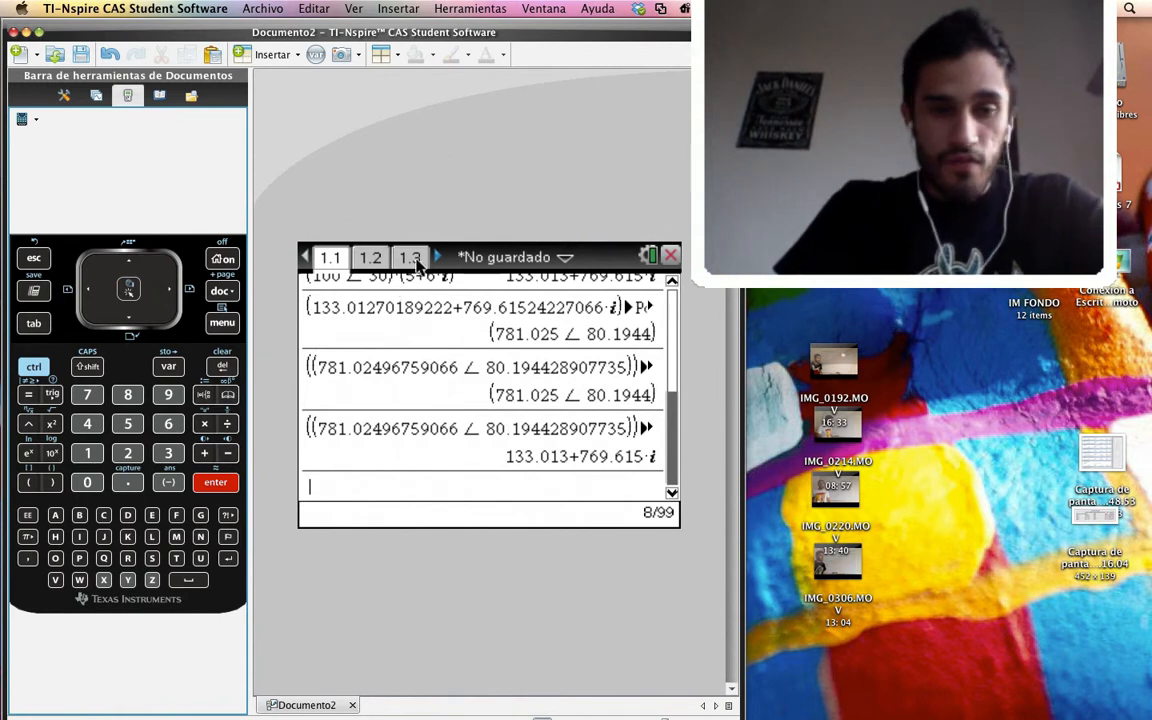
# Insert a template for solving a system of 2 equations in the variables x,y into a new entry
pyautogui.click(222, 325)
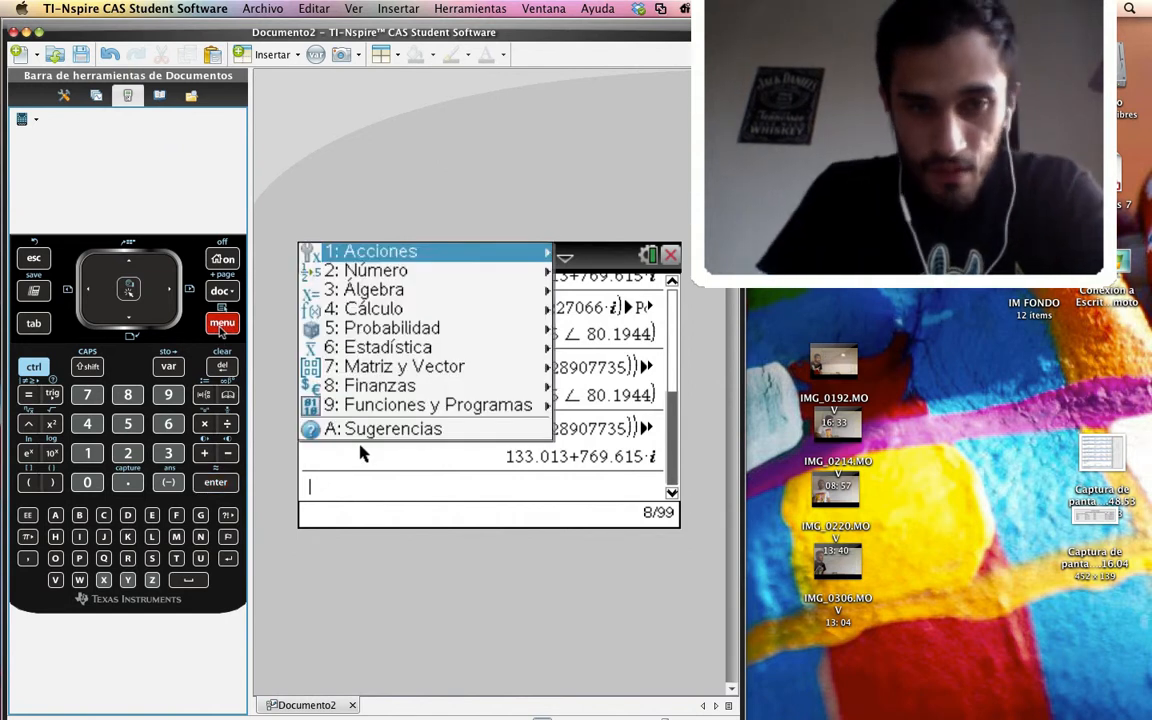
pyautogui.press('3')
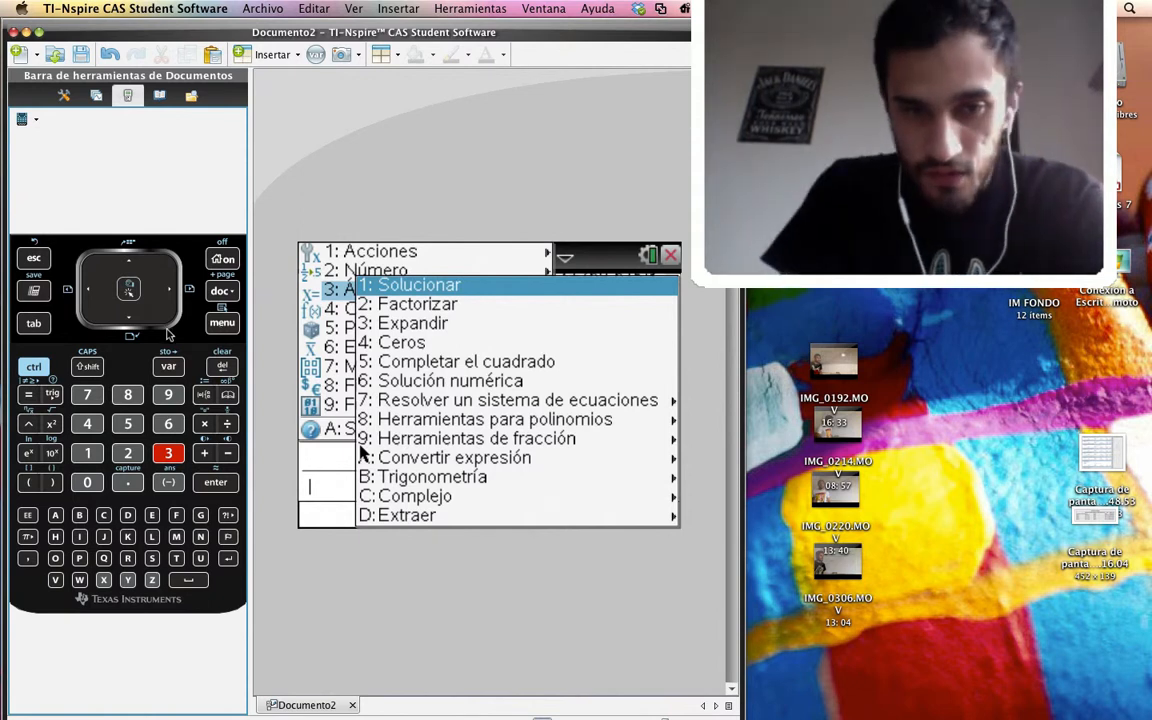
pyautogui.press('7')
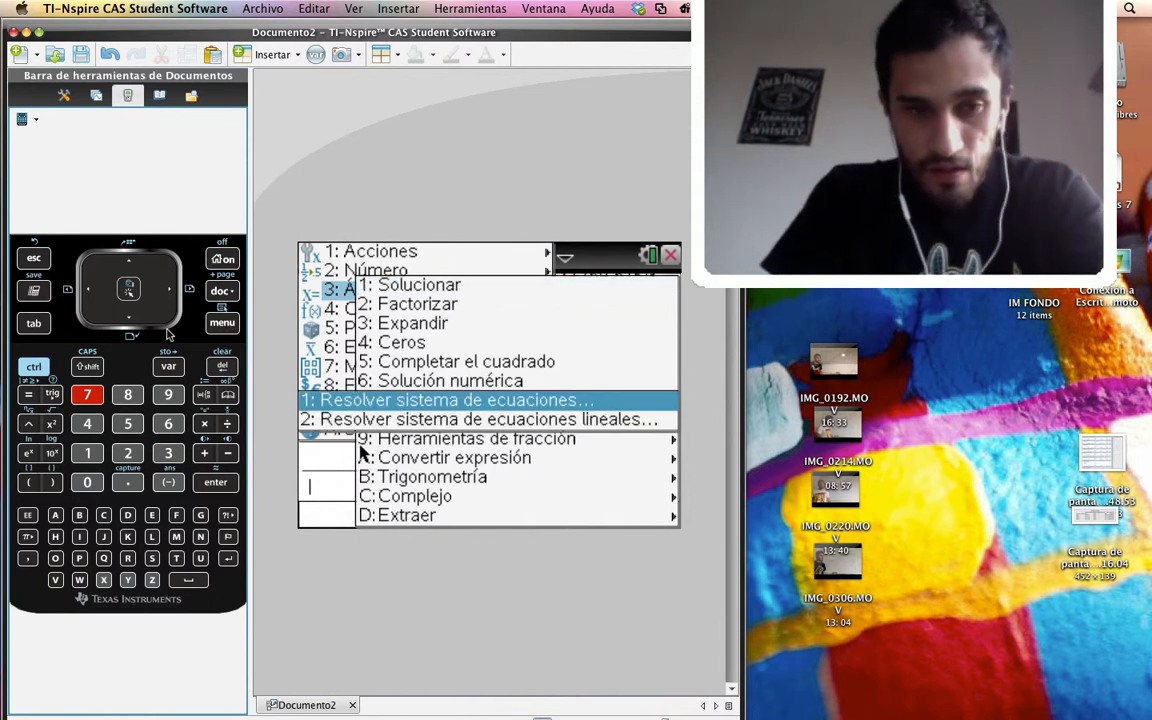
pyautogui.press('1')
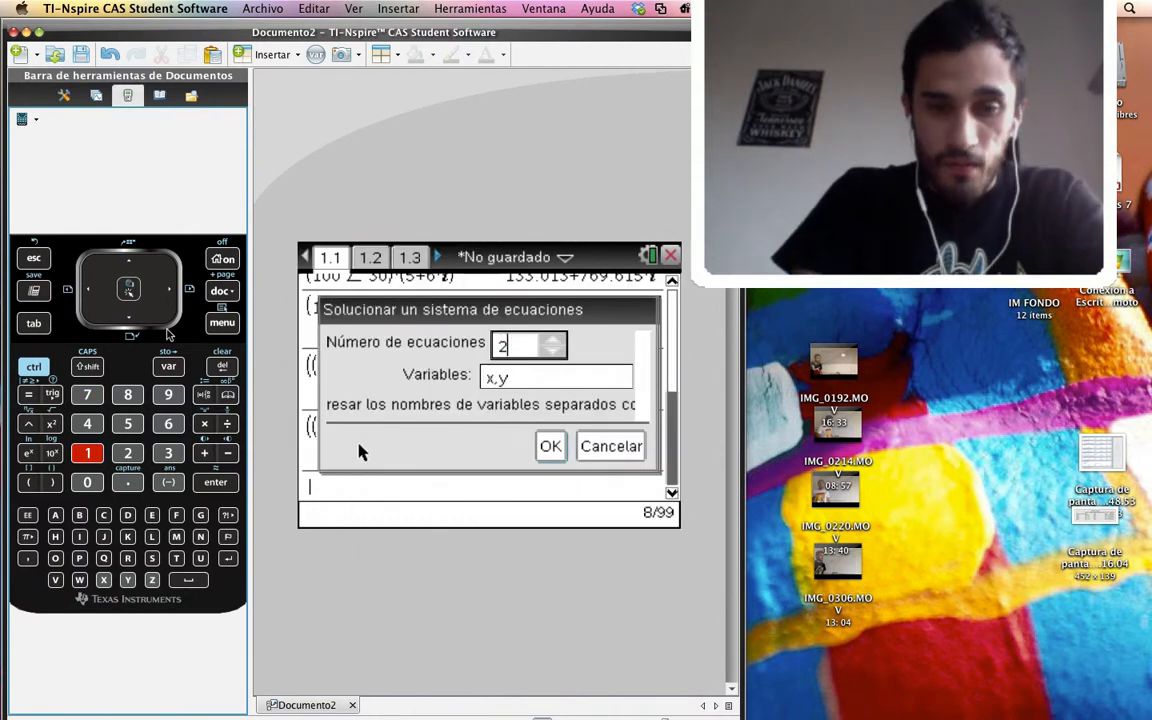
pyautogui.press('Tab')
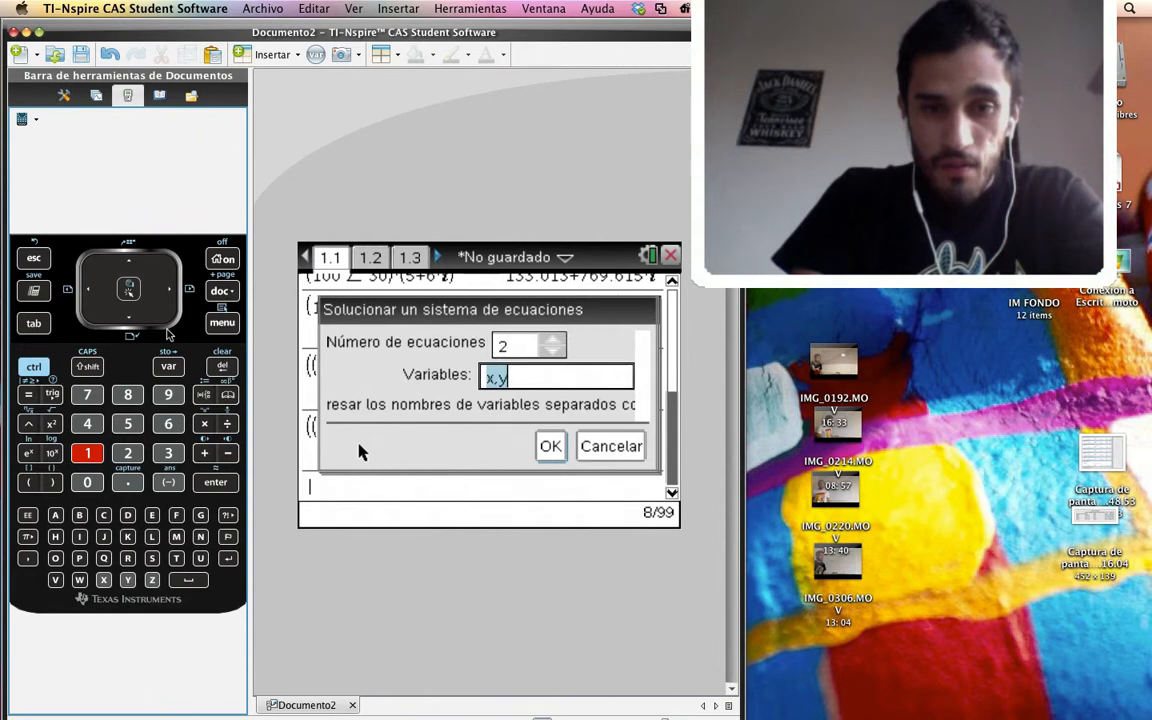
pyautogui.press('Tab')
pyautogui.press('Return')
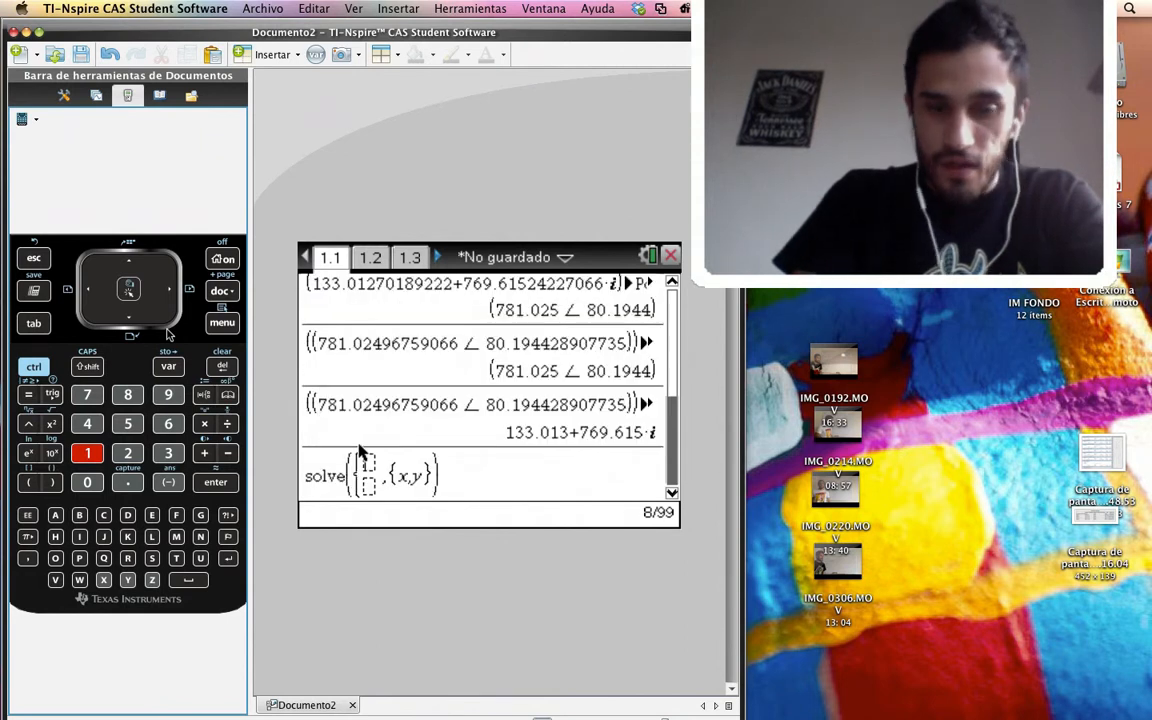
# Clear the unfinished two-equation solve template from the entry line
pyautogui.press('Right')
pyautogui.press('Right')
pyautogui.press('Right')
pyautogui.press('Right')
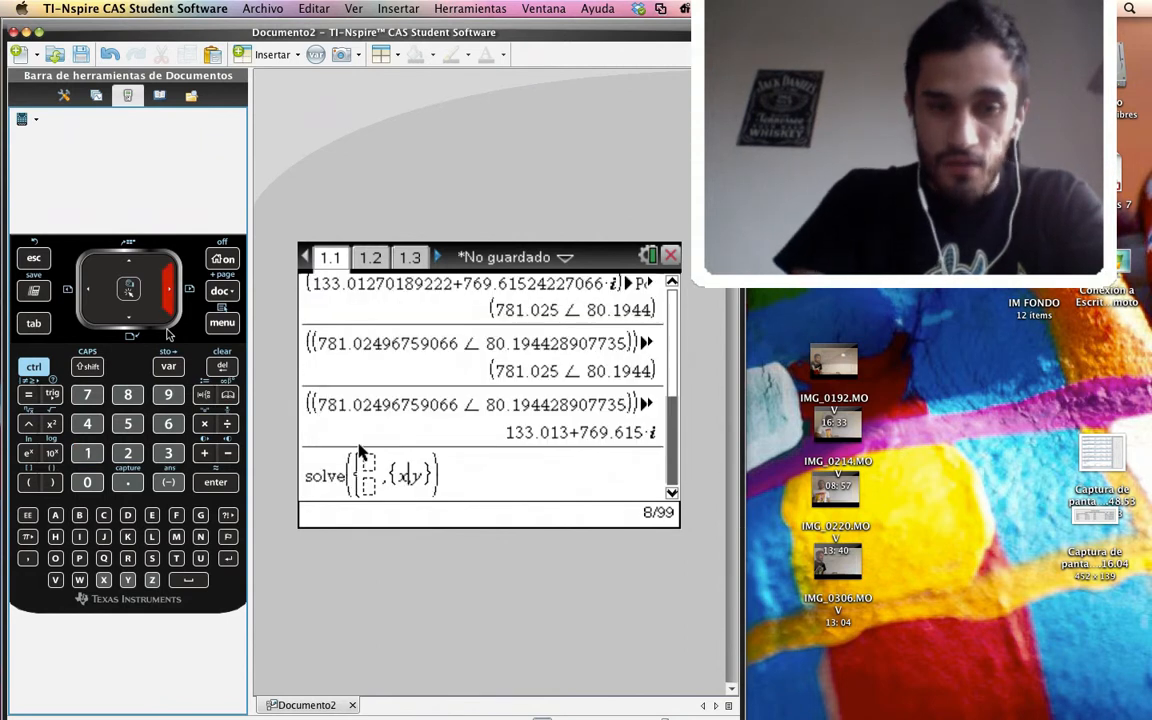
pyautogui.press('Up')
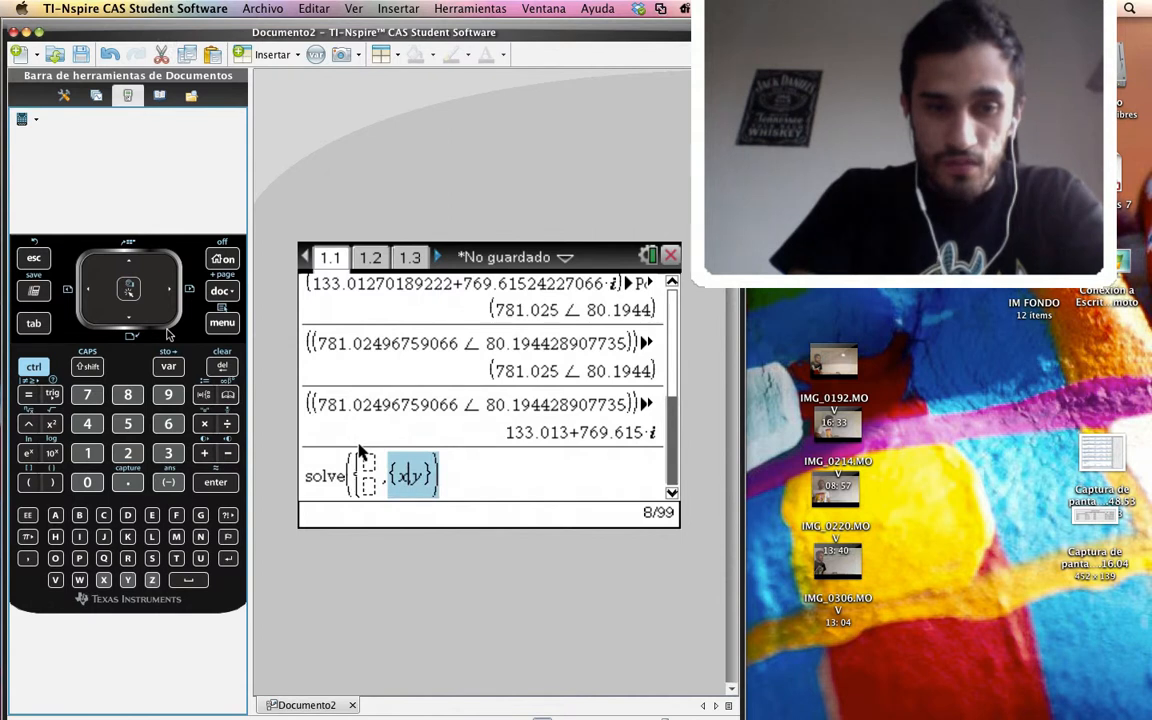
pyautogui.press('Left')
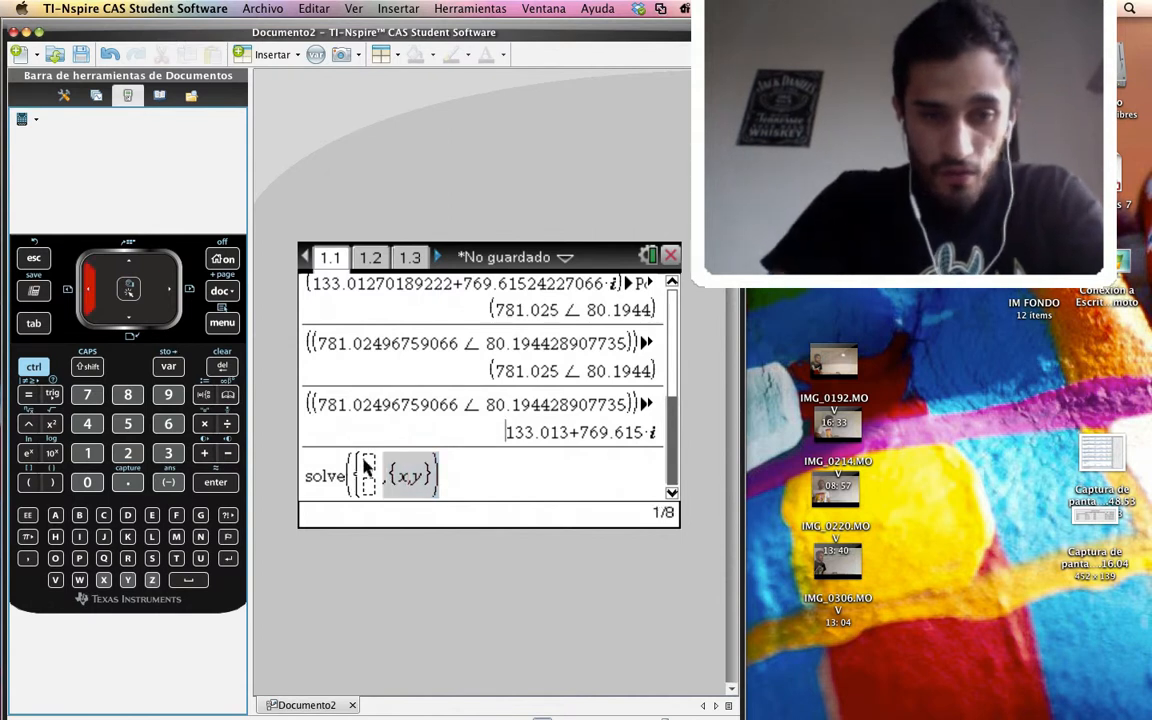
pyautogui.click(367, 468)
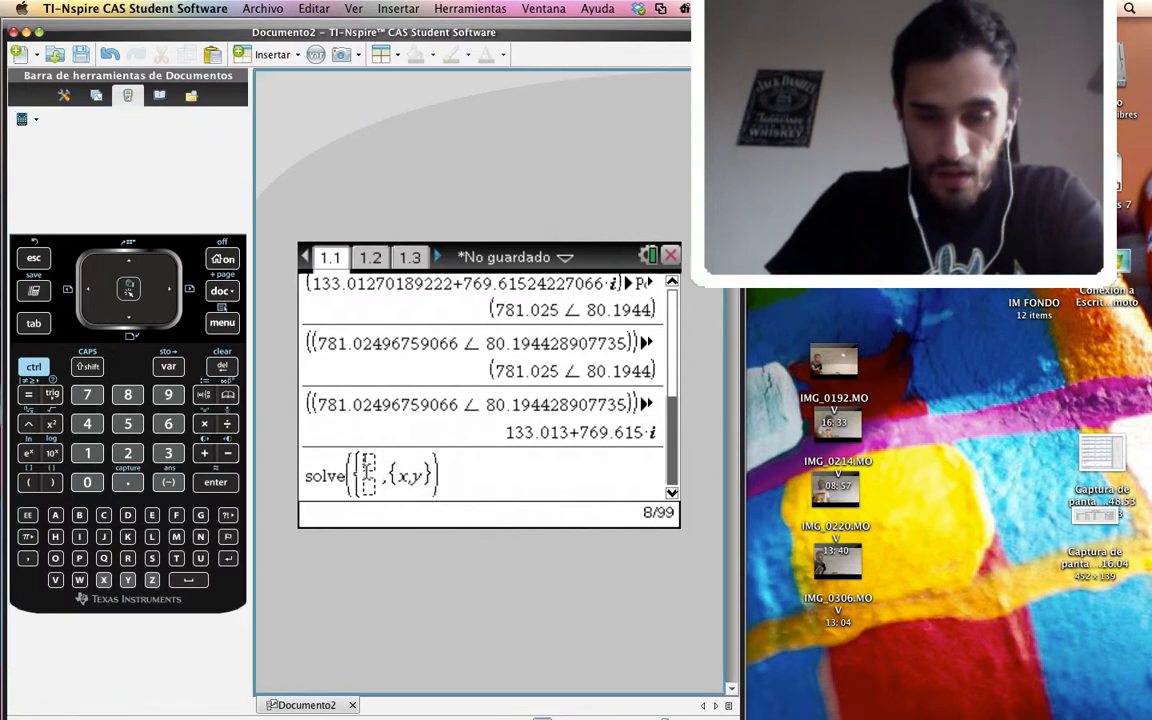
pyautogui.press('Up')
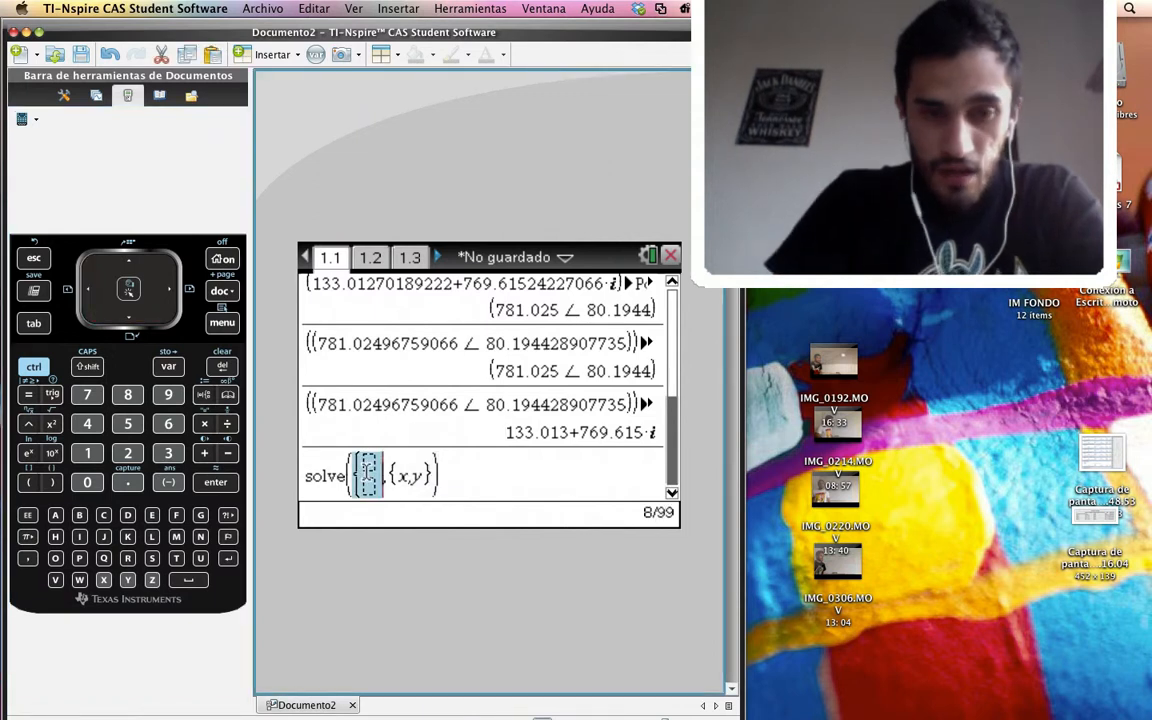
pyautogui.press('Up')
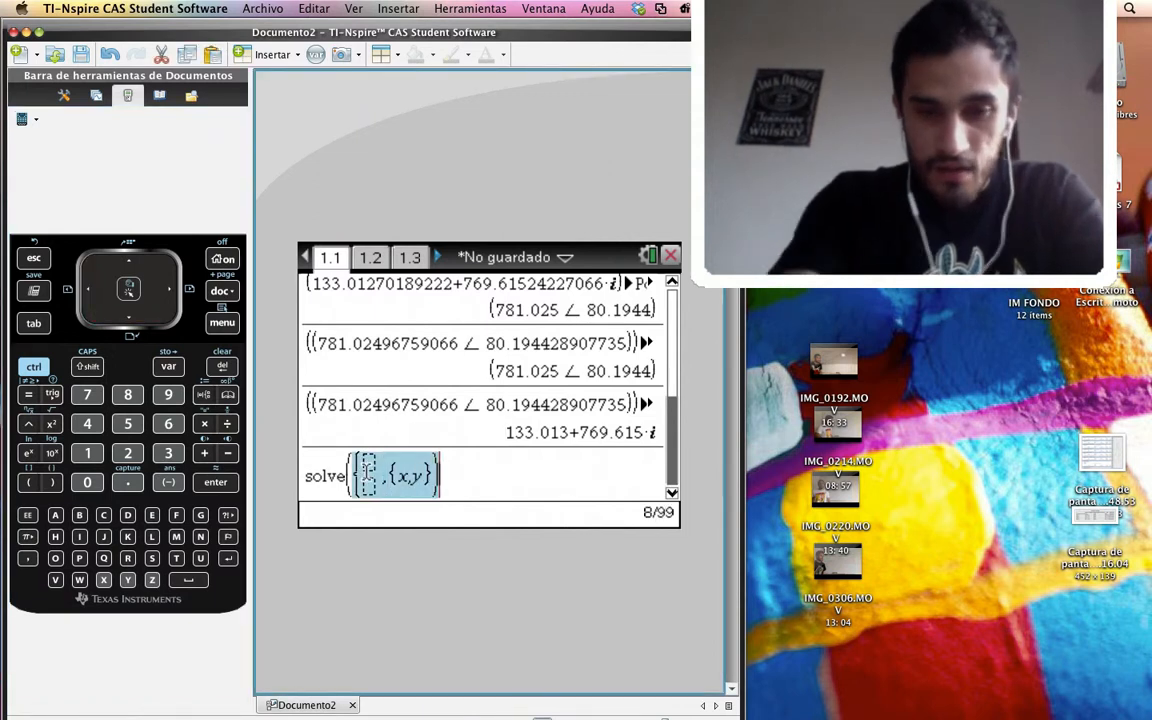
pyautogui.press('BackSpace')
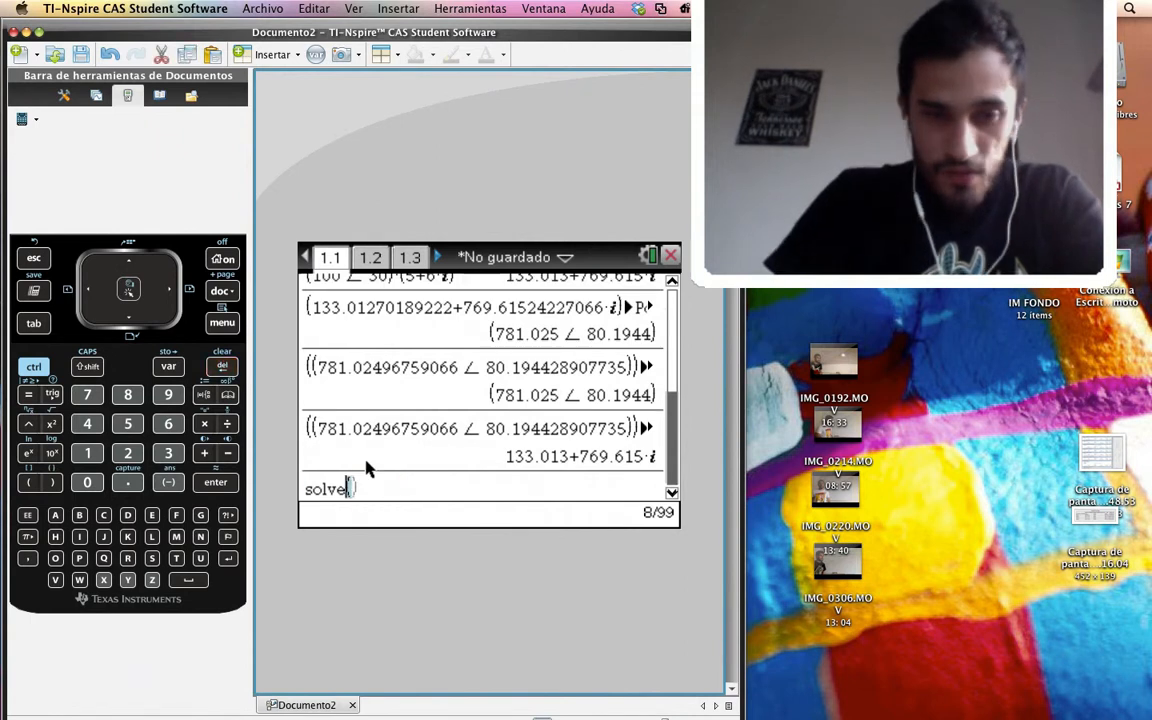
pyautogui.hotkey('ctrl', 'a')
pyautogui.press('BackSpace')
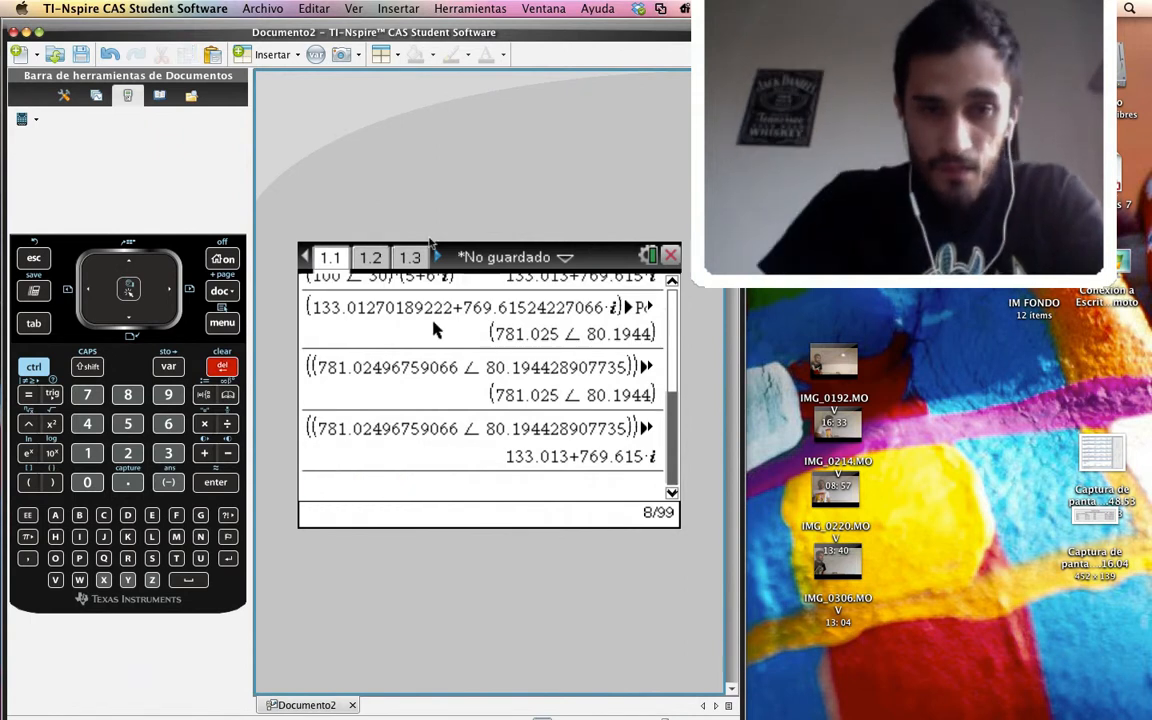
# Copy the solve expression for the real three-equation system in x,y,z from page 1.3 to page 1.1 and evaluate it
pyautogui.click(418, 258)
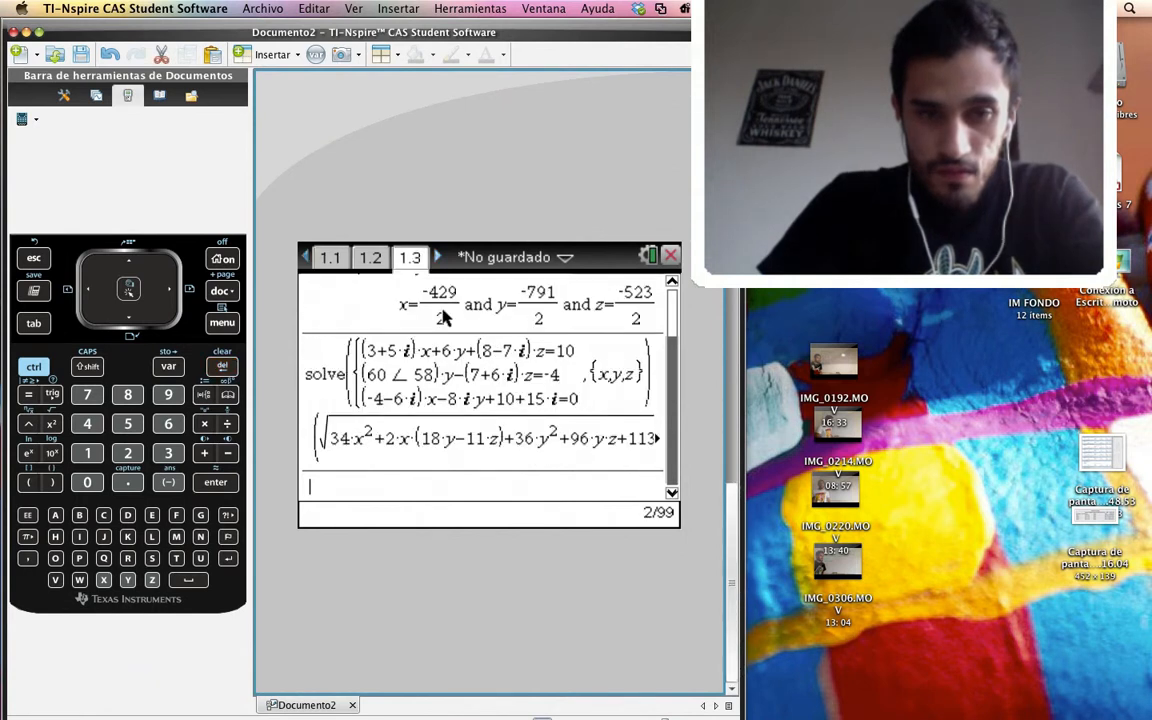
pyautogui.press('Up')
pyautogui.press('Up')
pyautogui.press('Up')
pyautogui.press('Up')
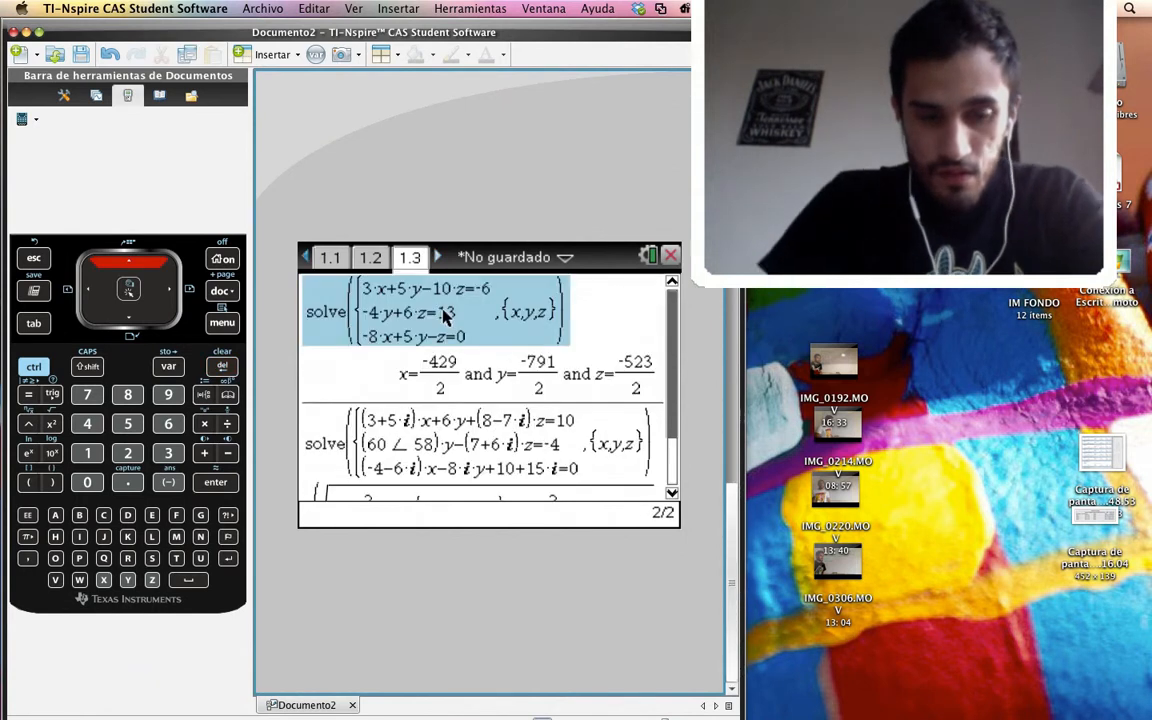
pyautogui.press('super+c')
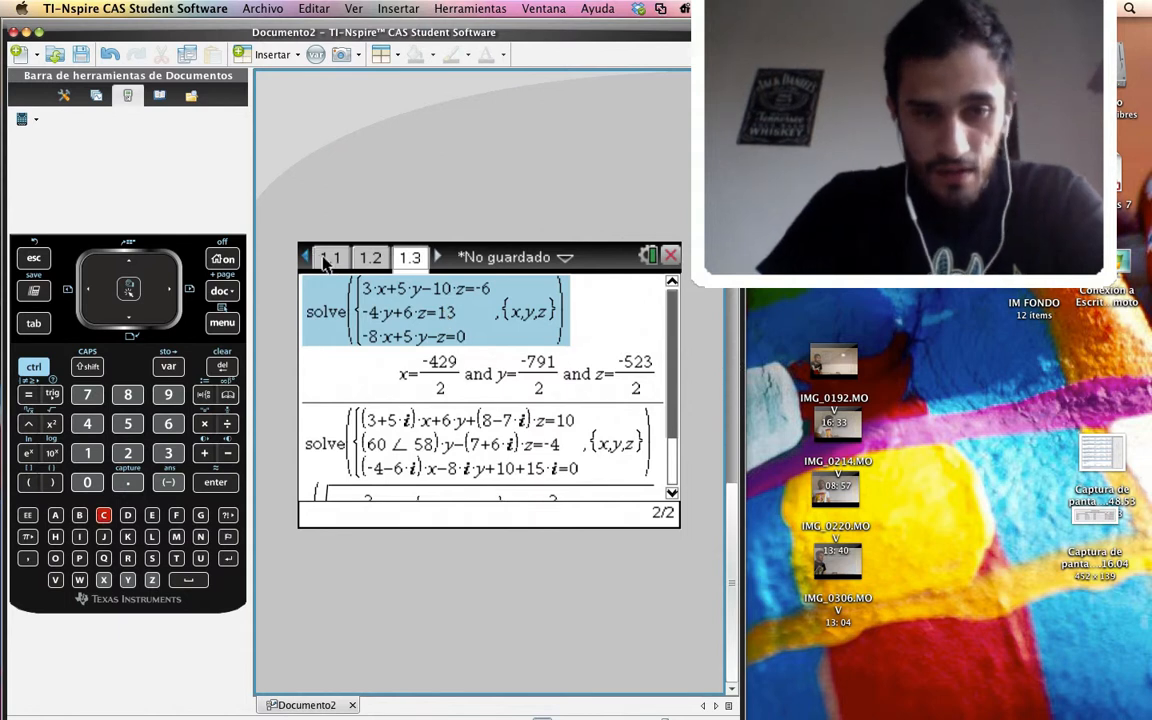
pyautogui.click(328, 258)
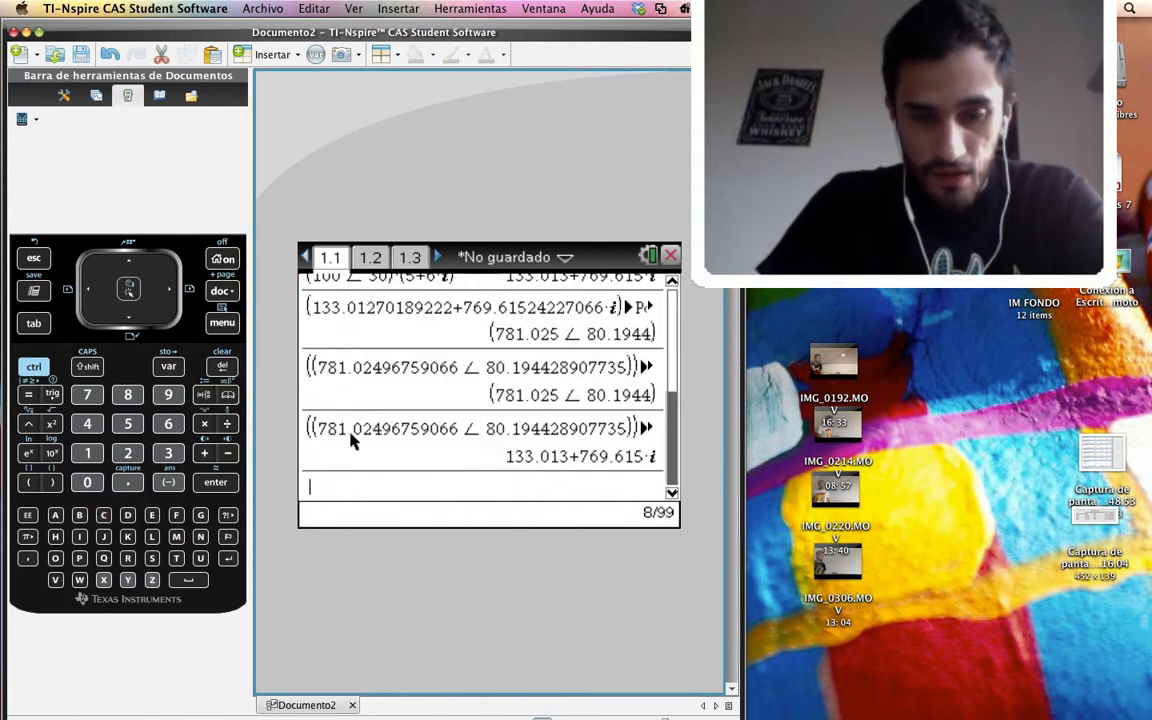
pyautogui.press('super+v')
pyautogui.press('Return')
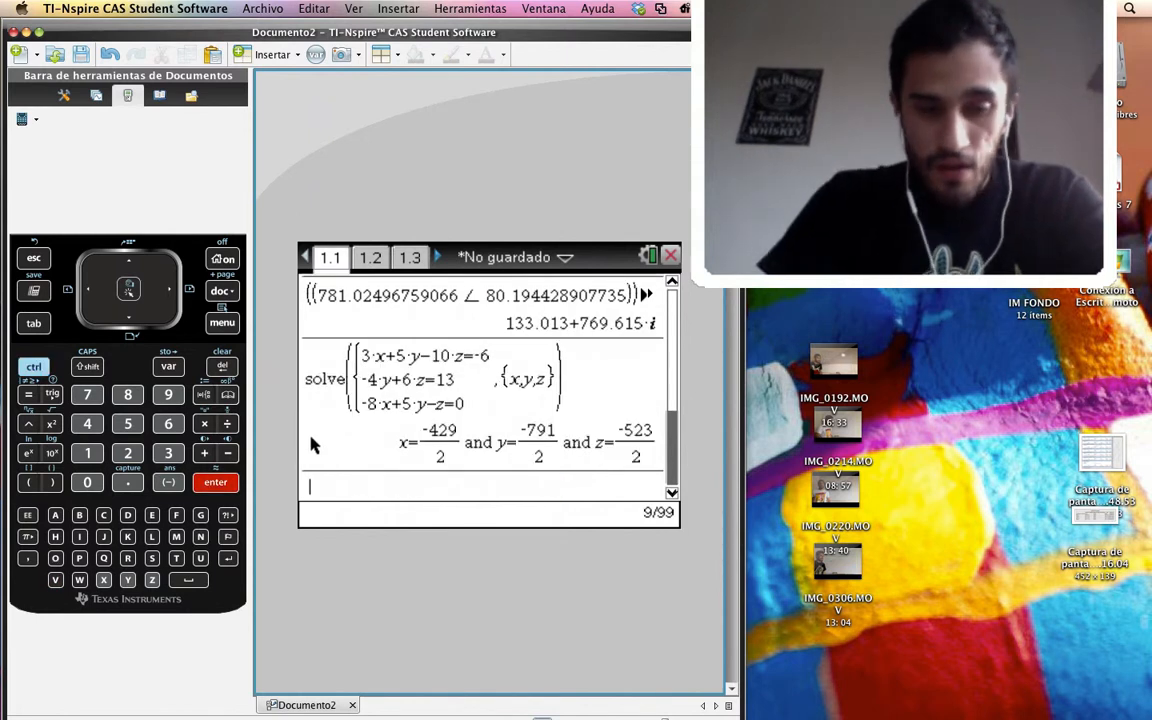
# Paste the same real-coefficient solve expression into a new entry and evaluate it as a decimal approximation
pyautogui.press('super+v')
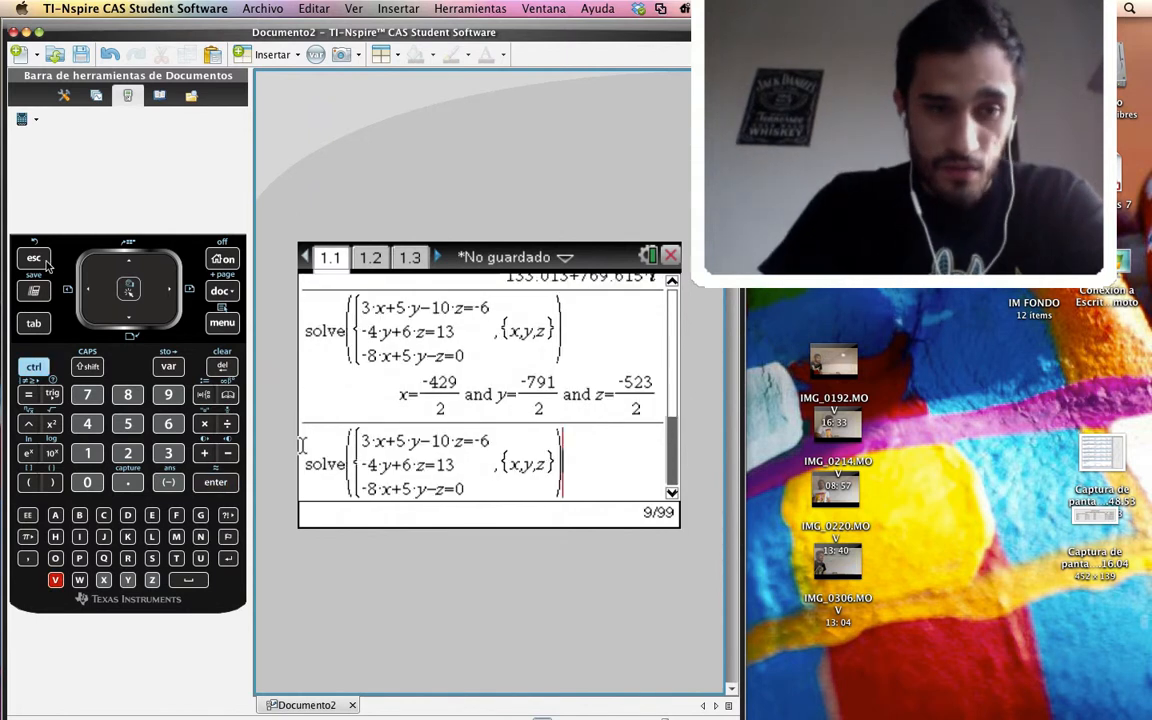
pyautogui.click(34, 366)
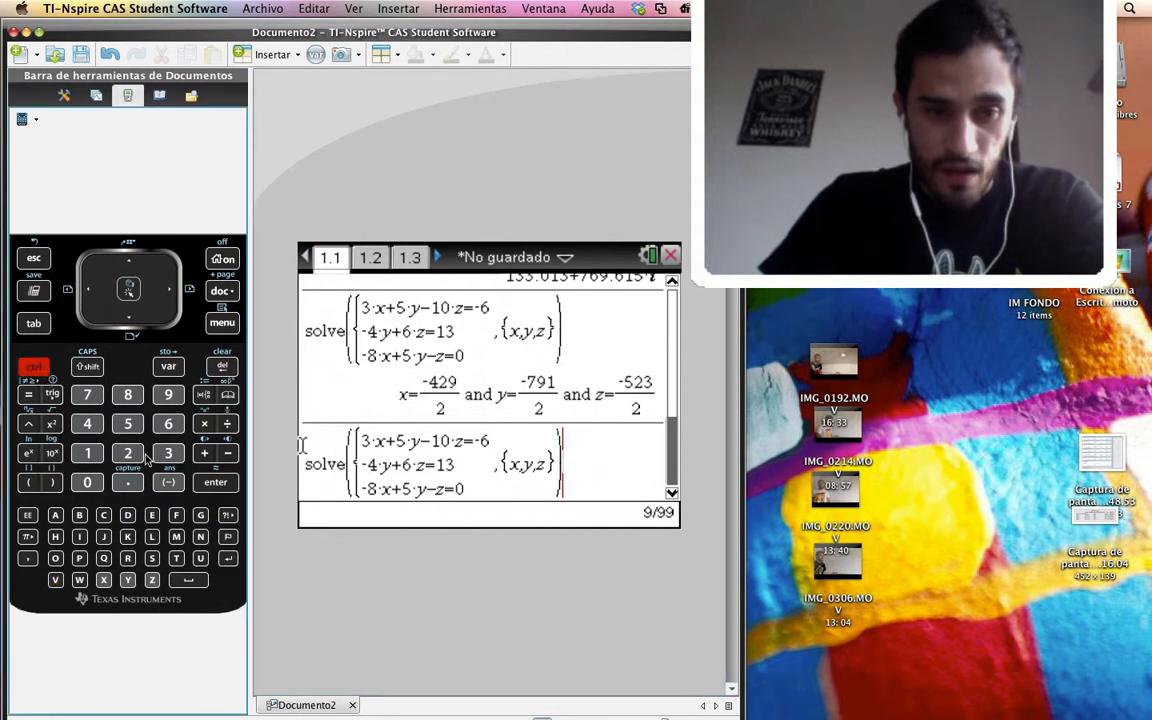
pyautogui.click(214, 484)
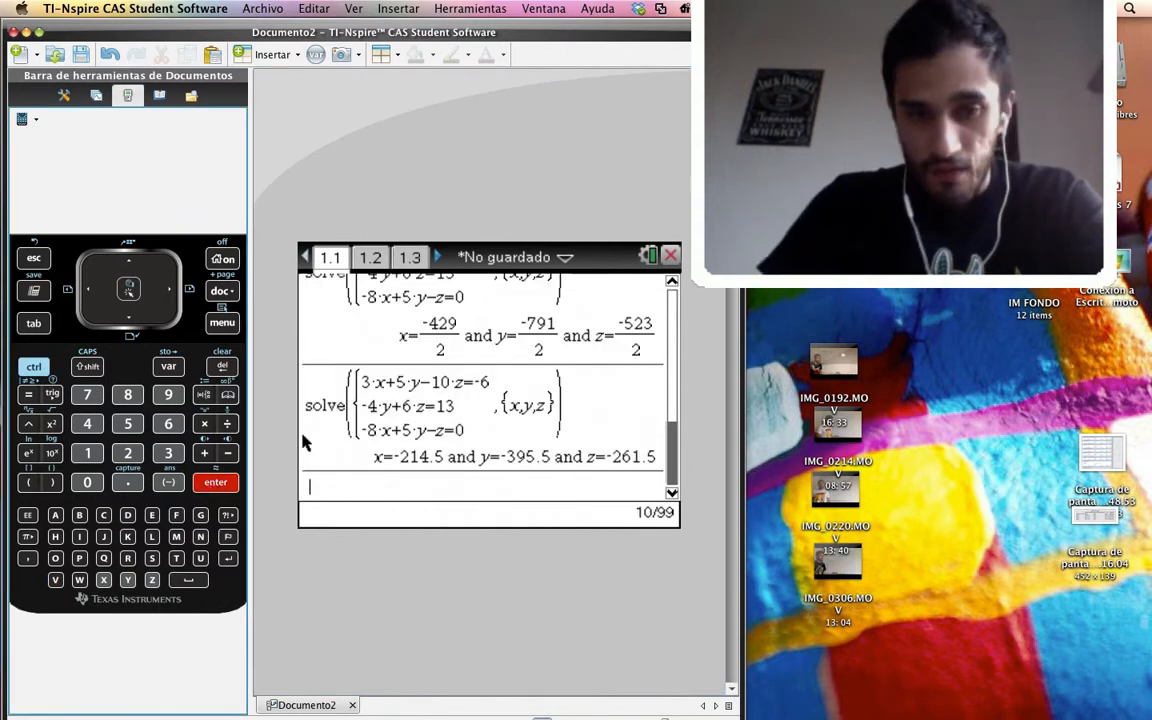
# Copy the solve expression for the complex-coefficient system in x,y,z from page 1.3 to page 1.1 and evaluate it
pyautogui.click(410, 265)
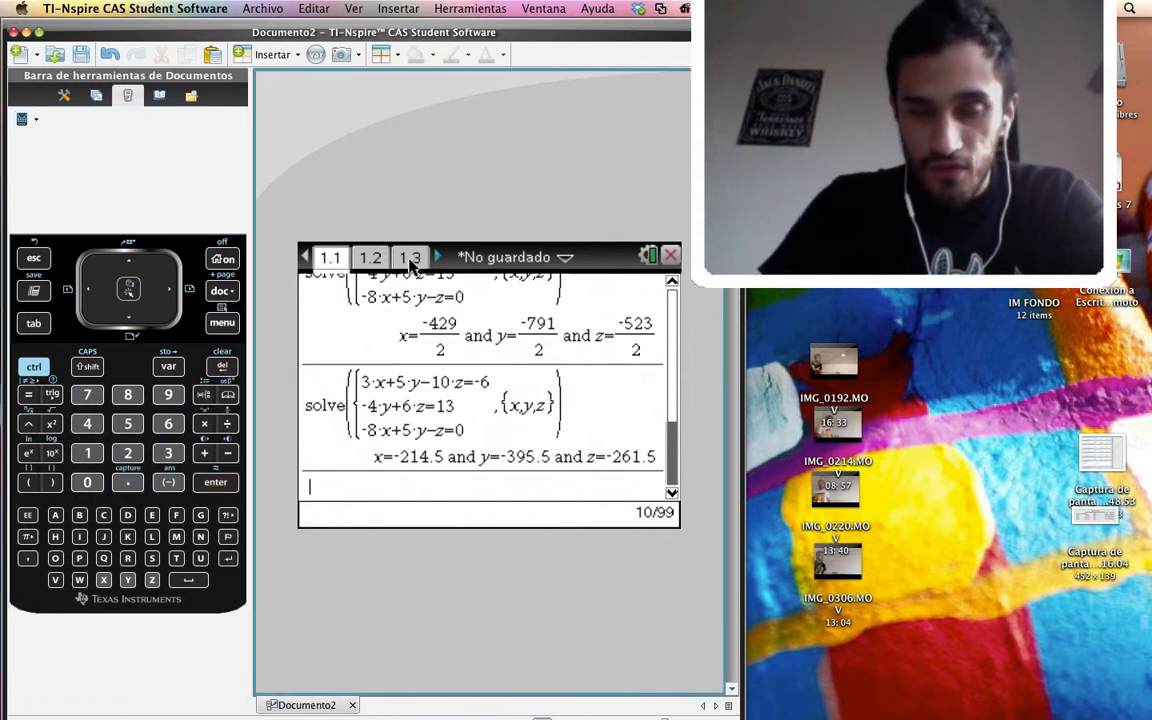
pyautogui.click(410, 260)
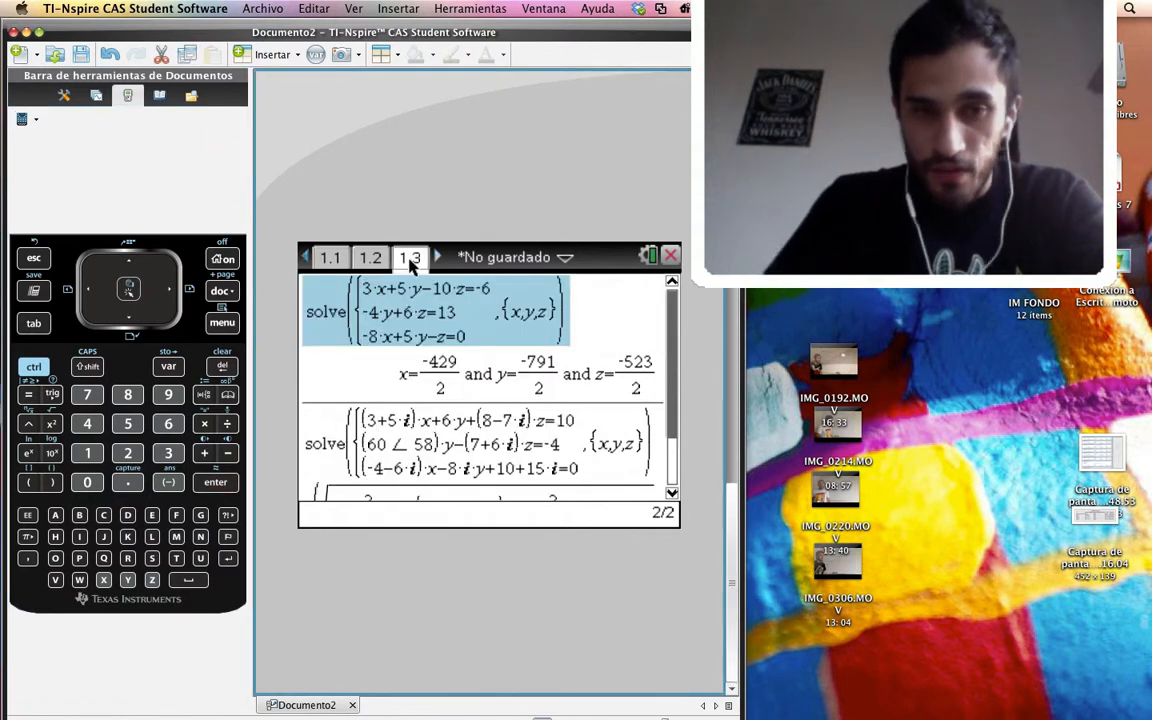
pyautogui.press('Down')
pyautogui.press('Down')
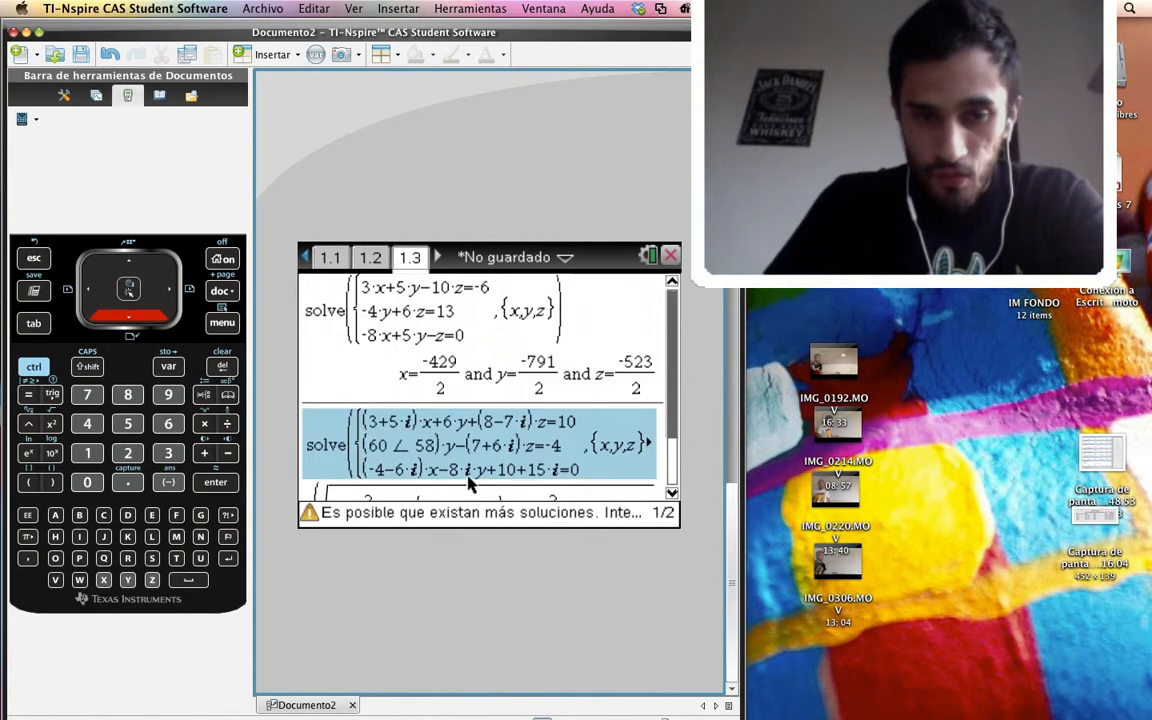
pyautogui.click(467, 470)
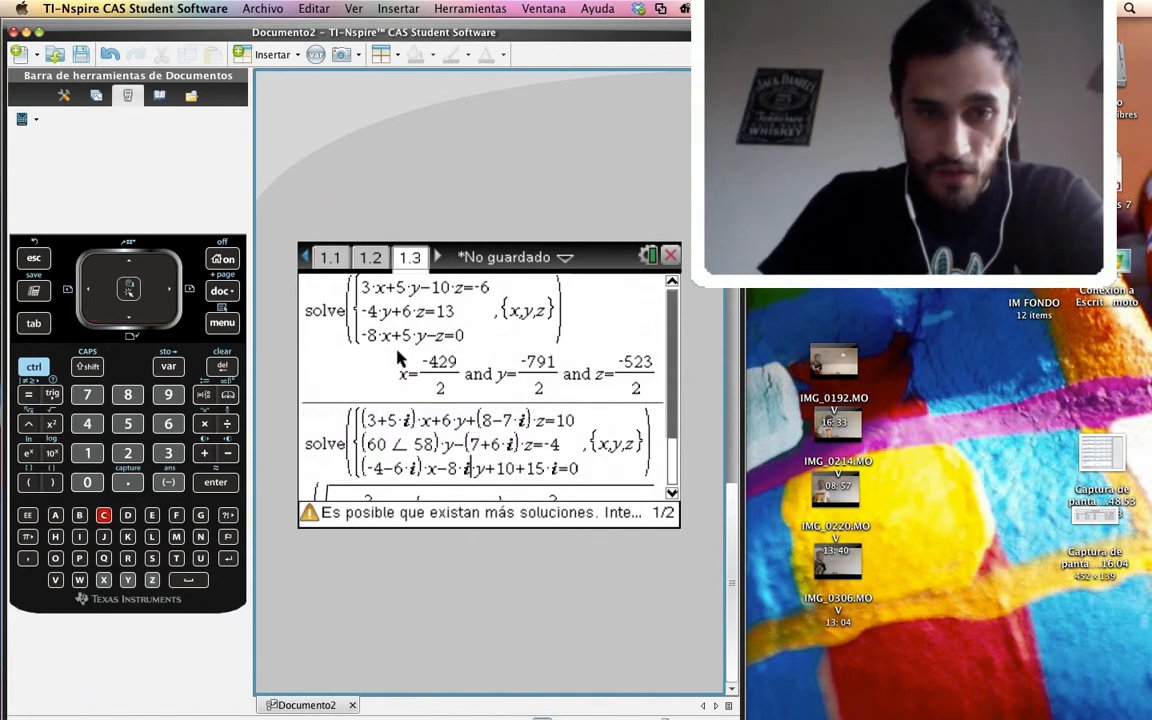
pyautogui.click(330, 257)
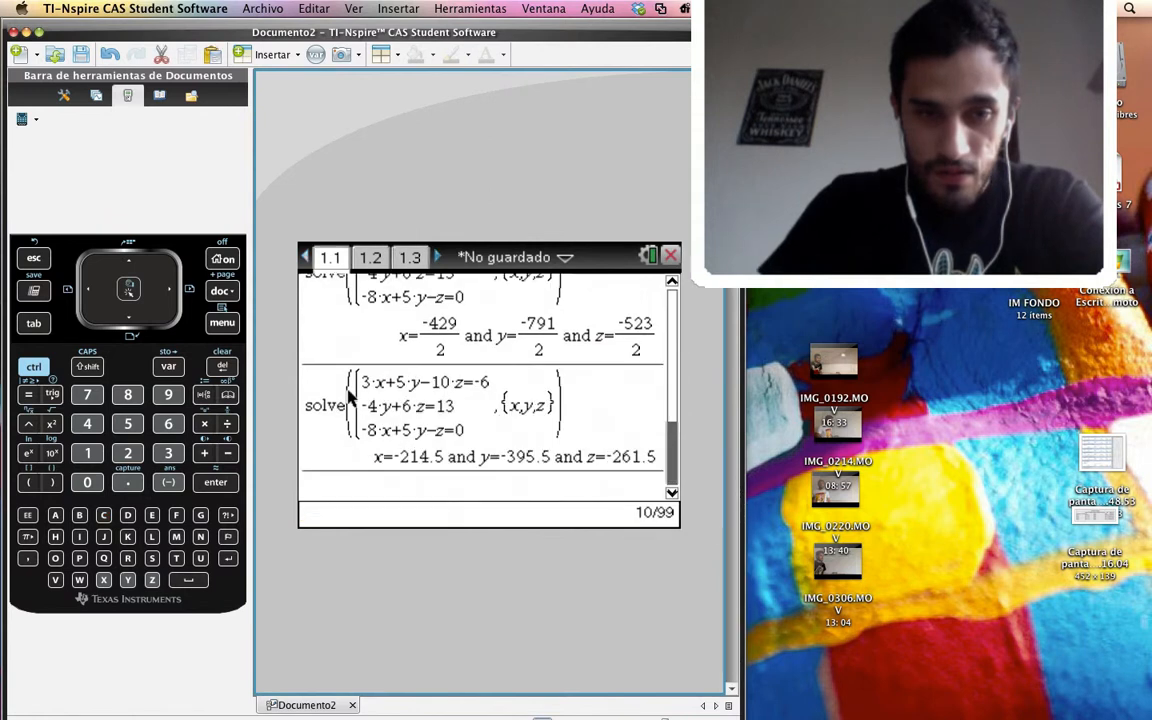
pyautogui.hotkey('ctrl', 'v')
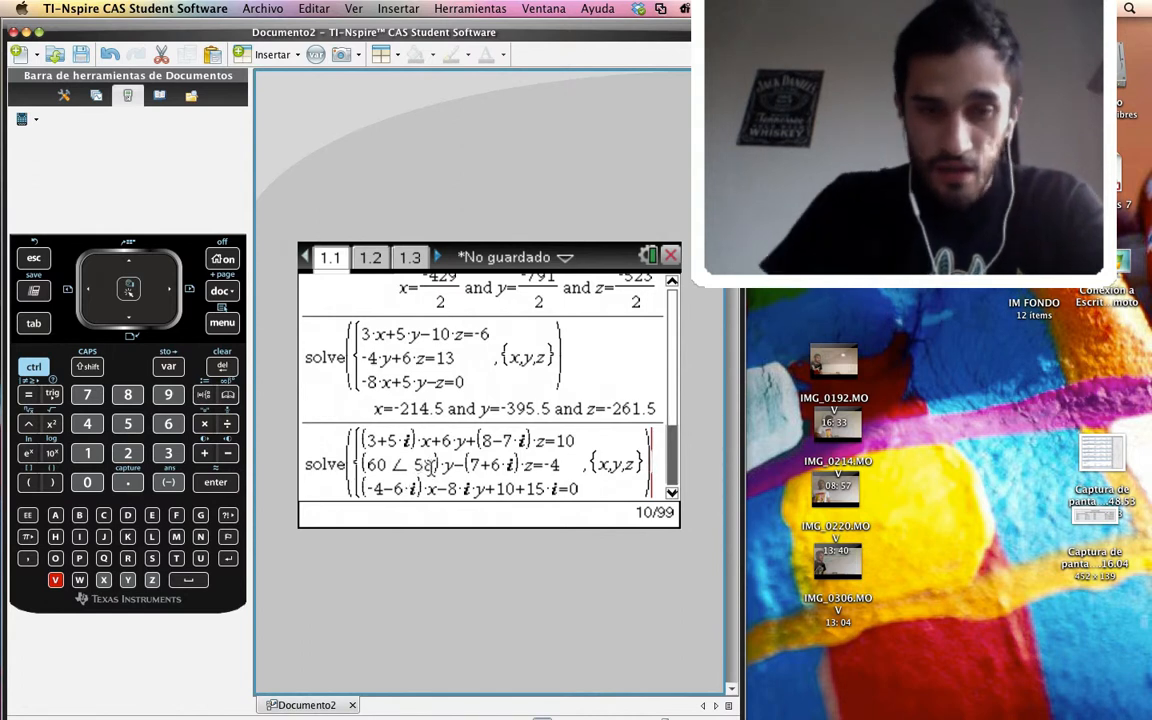
pyautogui.press('Return')
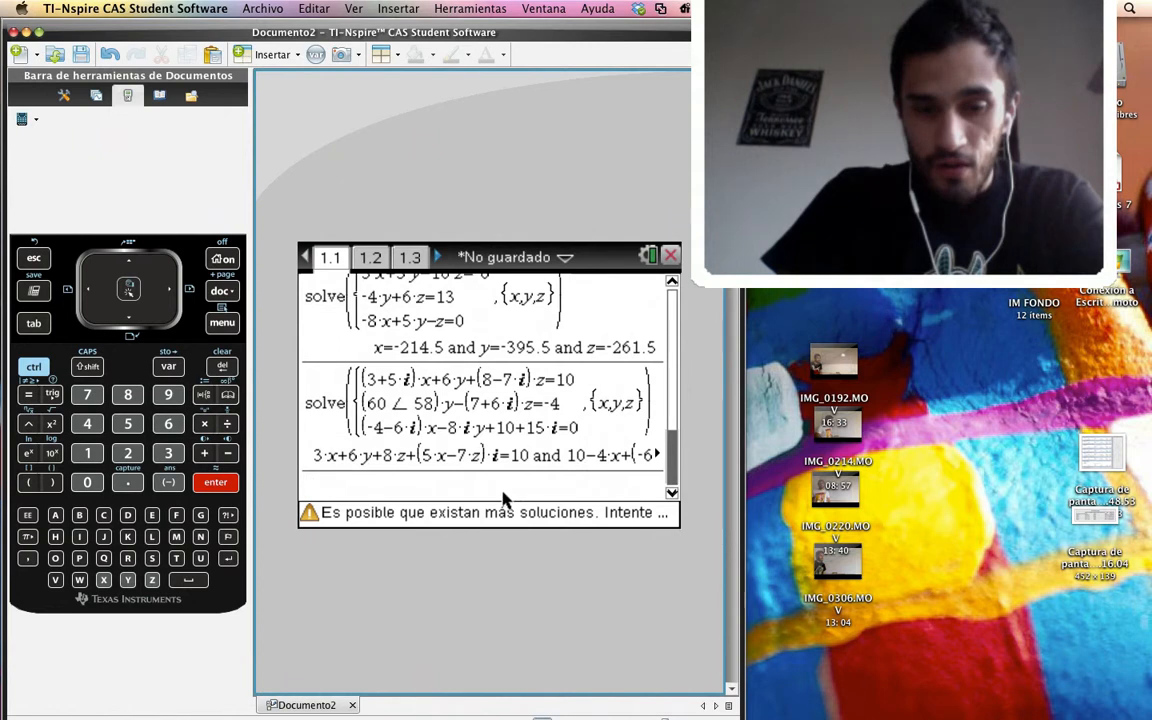
# Paste the complex-coefficient system into a new entry, change its command to cSolve and evaluate it
pyautogui.hotkey('ctrl', 'v')
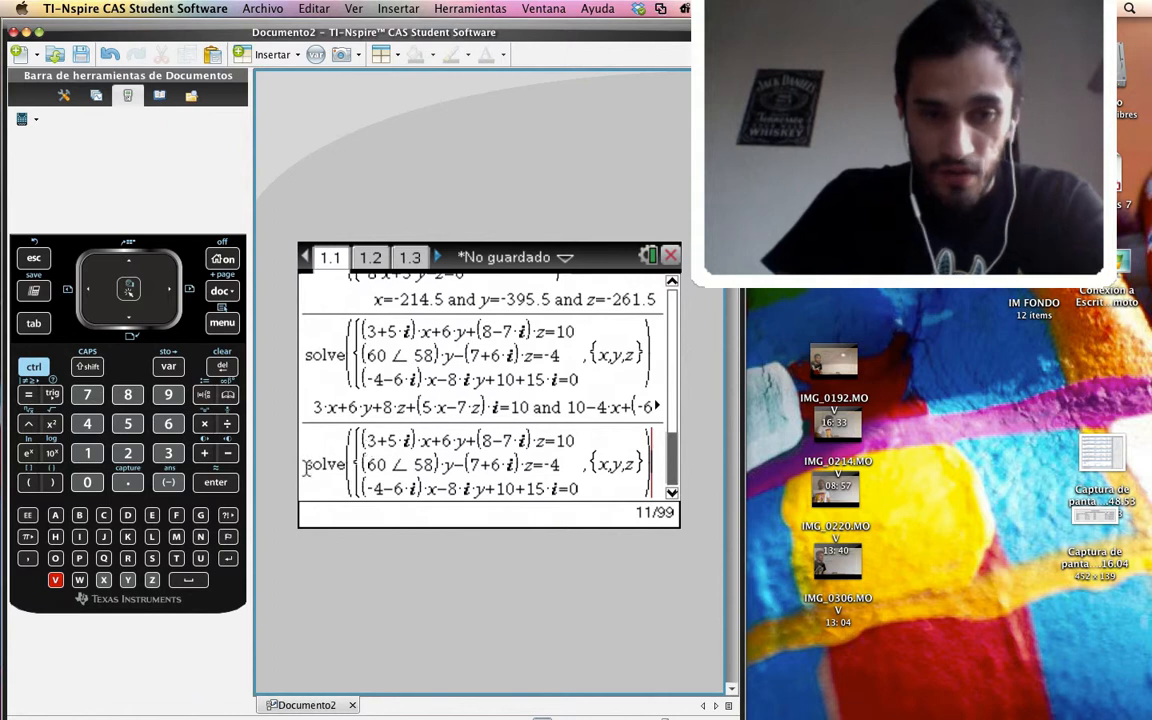
pyautogui.press('Left')
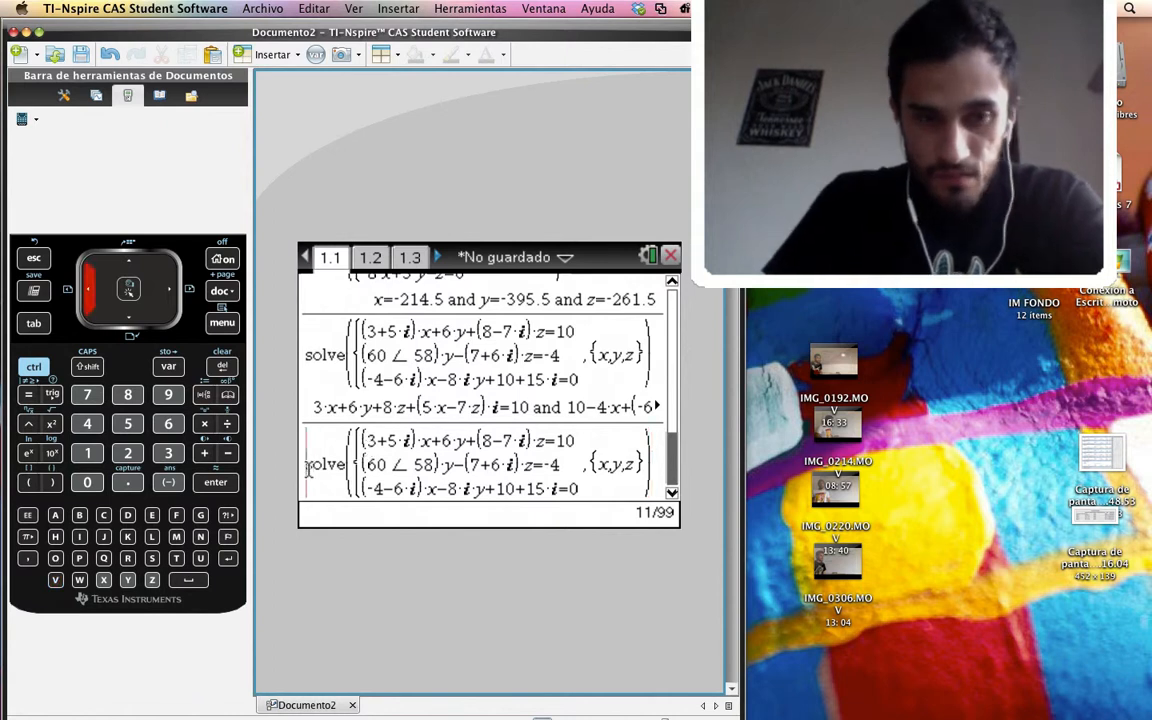
pyautogui.write('c')
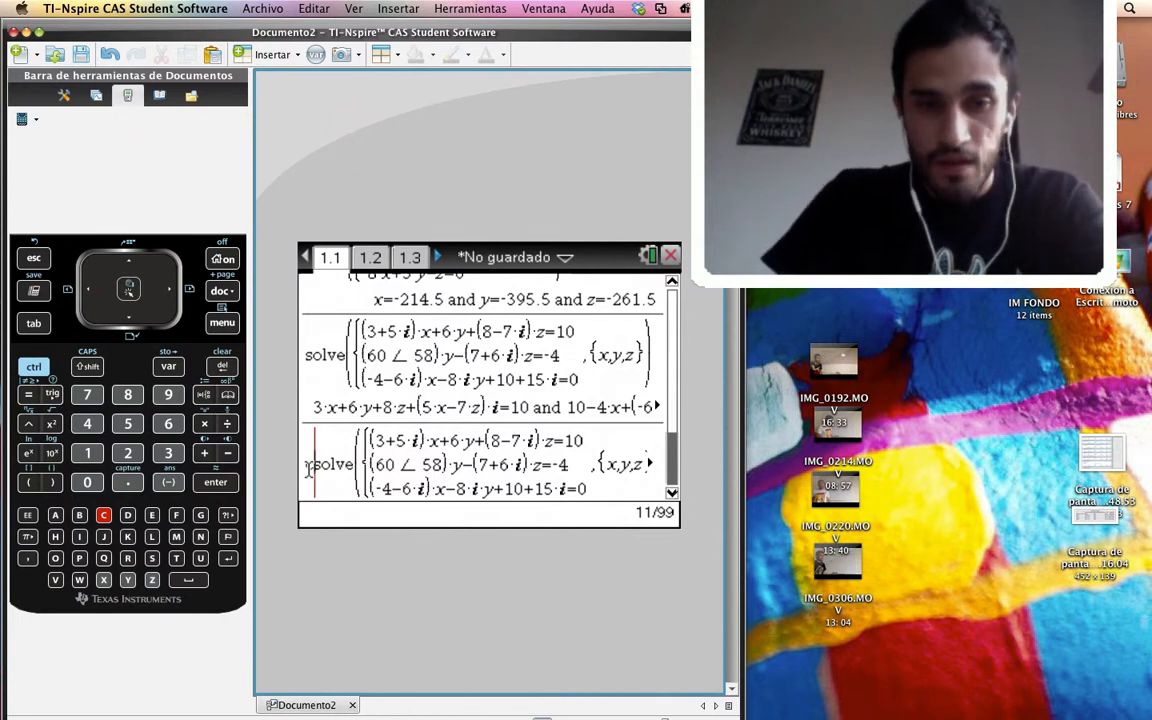
pyautogui.write('c')
pyautogui.press('Return')
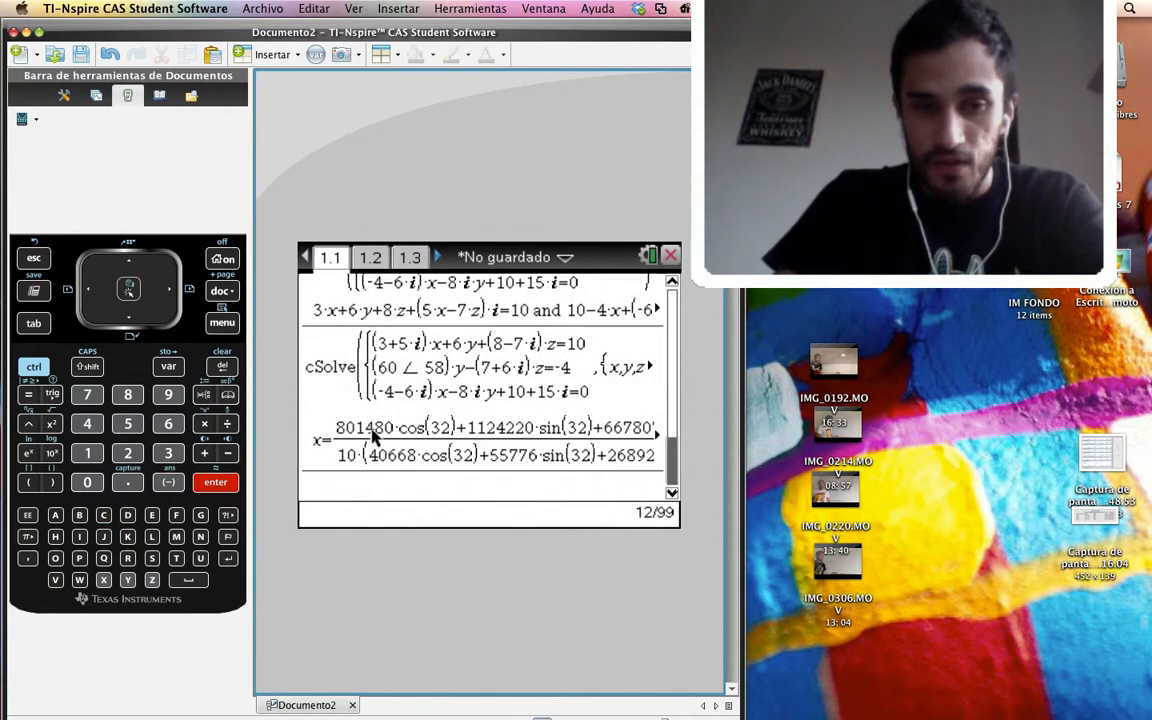
# Copy the evaluated cSolve expression from the history into a new entry
pyautogui.click(378, 374)
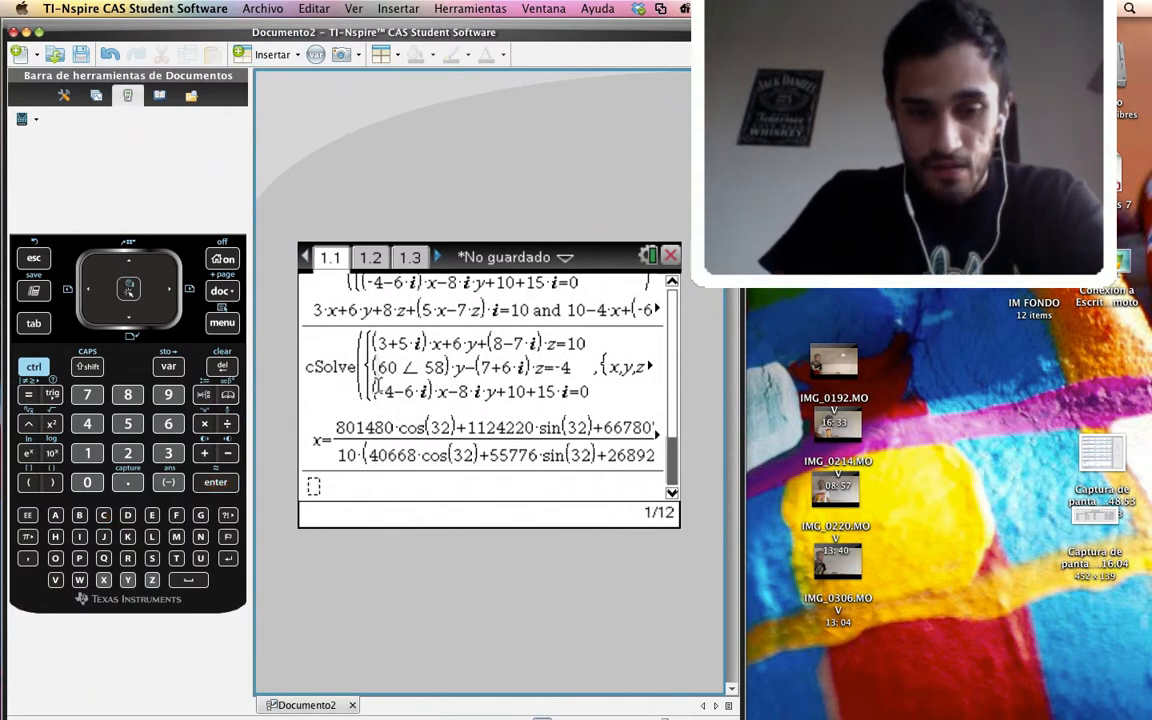
pyautogui.click(379, 376)
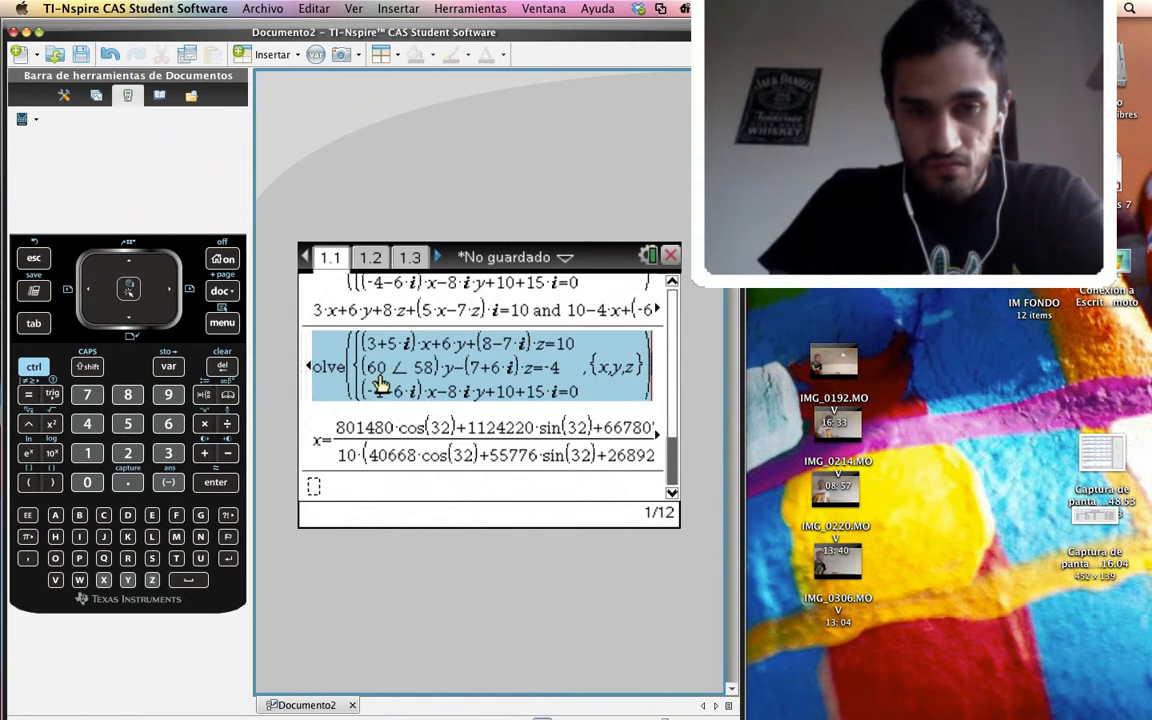
pyautogui.press('super+c')
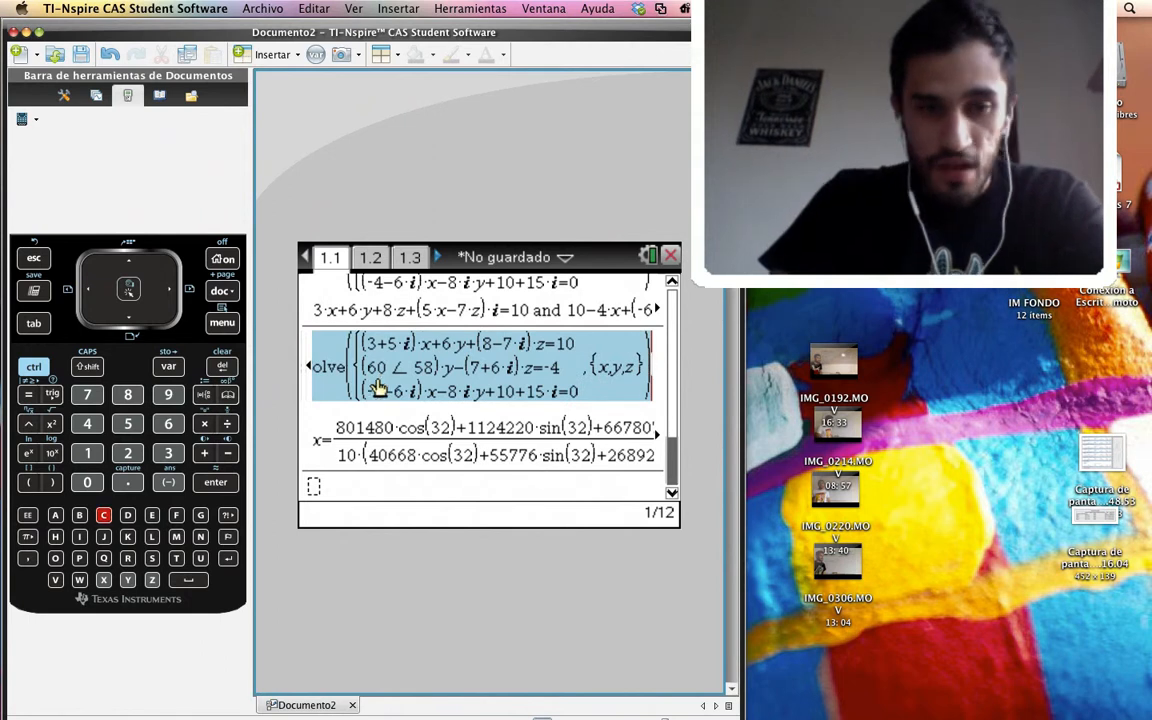
pyautogui.click(313, 488)
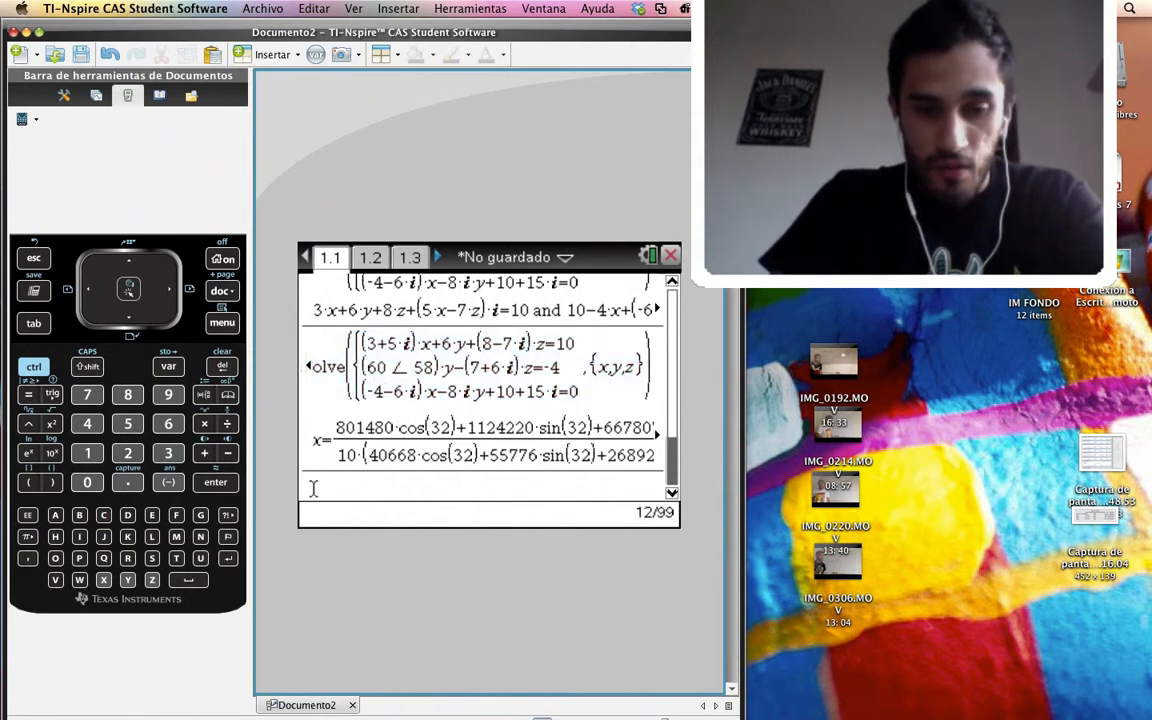
pyautogui.press('super+v')
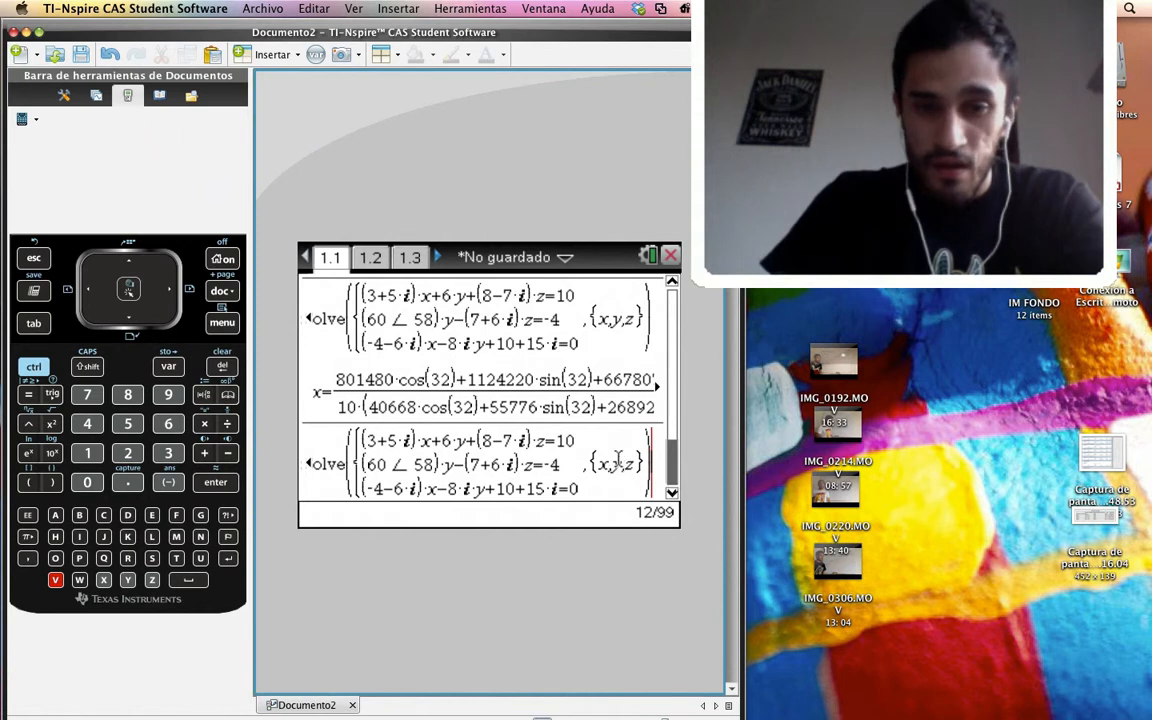
pyautogui.press('Left')
pyautogui.press('Left')
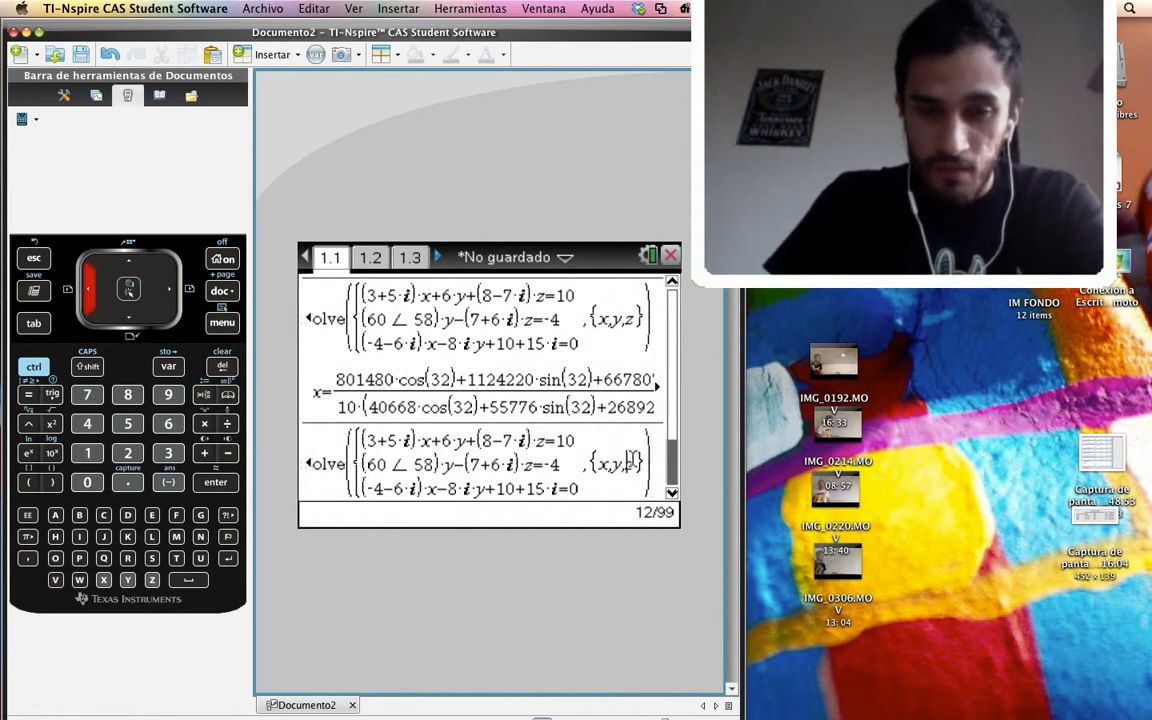
pyautogui.press('Left')
pyautogui.press('Left')
pyautogui.press('Down')
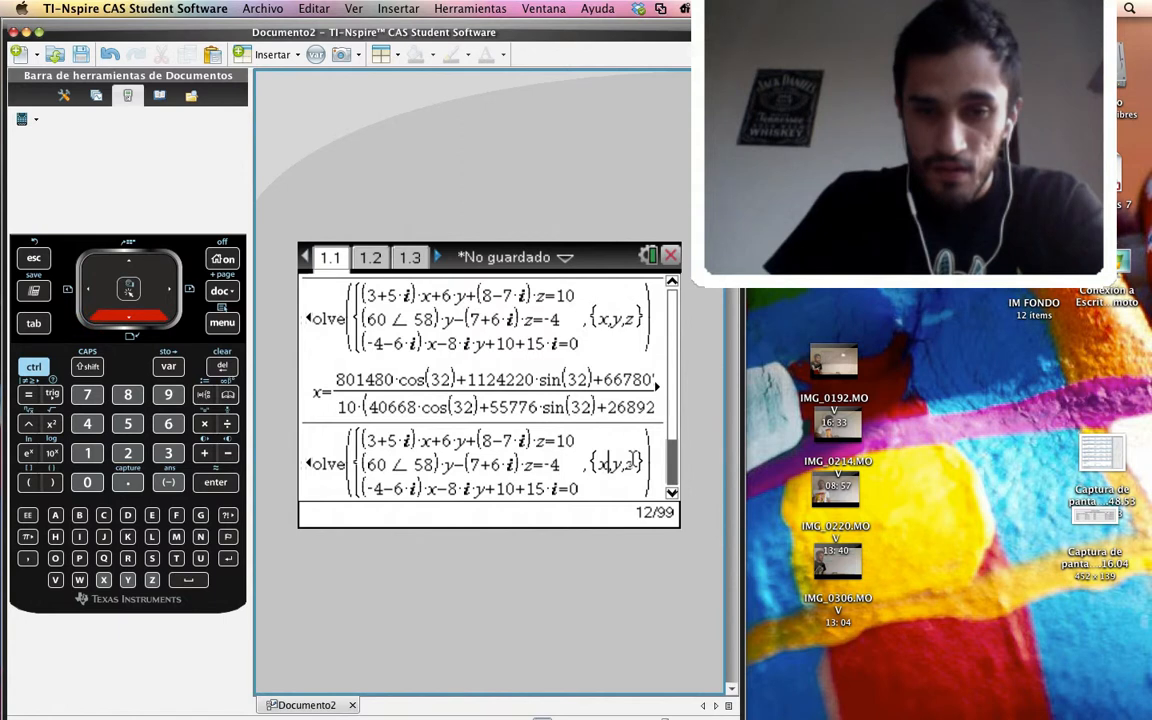
pyautogui.press('Right')
pyautogui.press('Right')
pyautogui.press('Right')
pyautogui.press('Right')
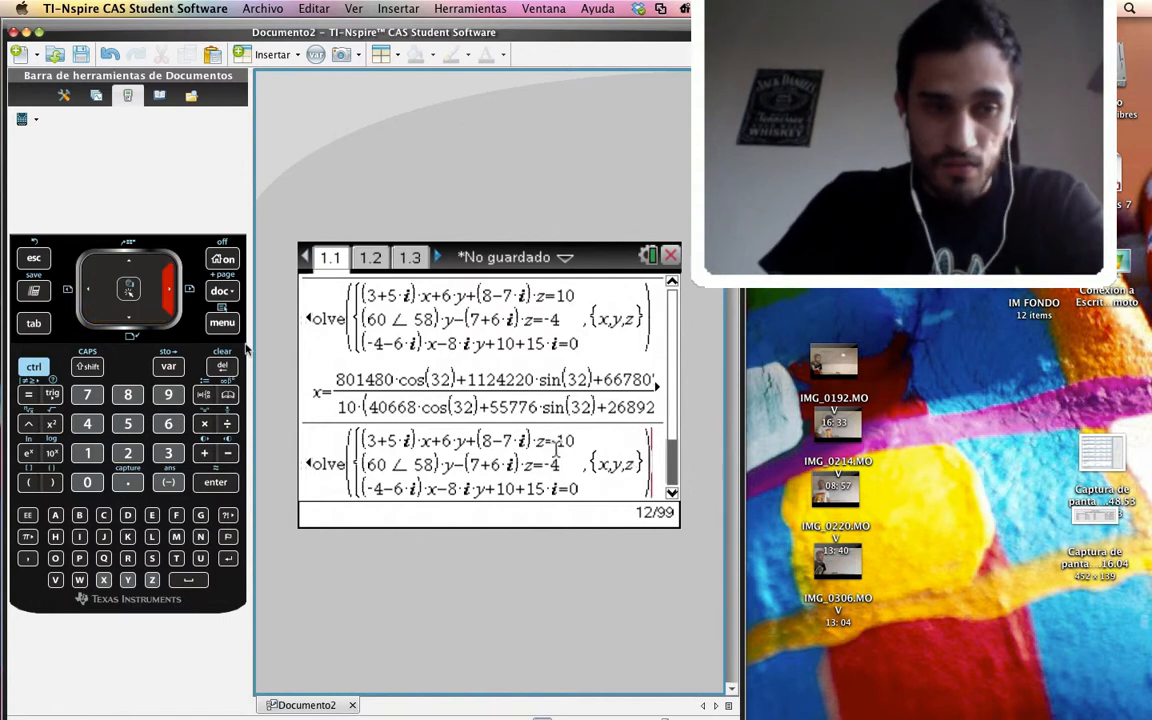
# Jump the cursor to the start and back to the end of the copied cSolve expression, and evaluate it
pyautogui.click(43, 368)
pyautogui.click(89, 395)
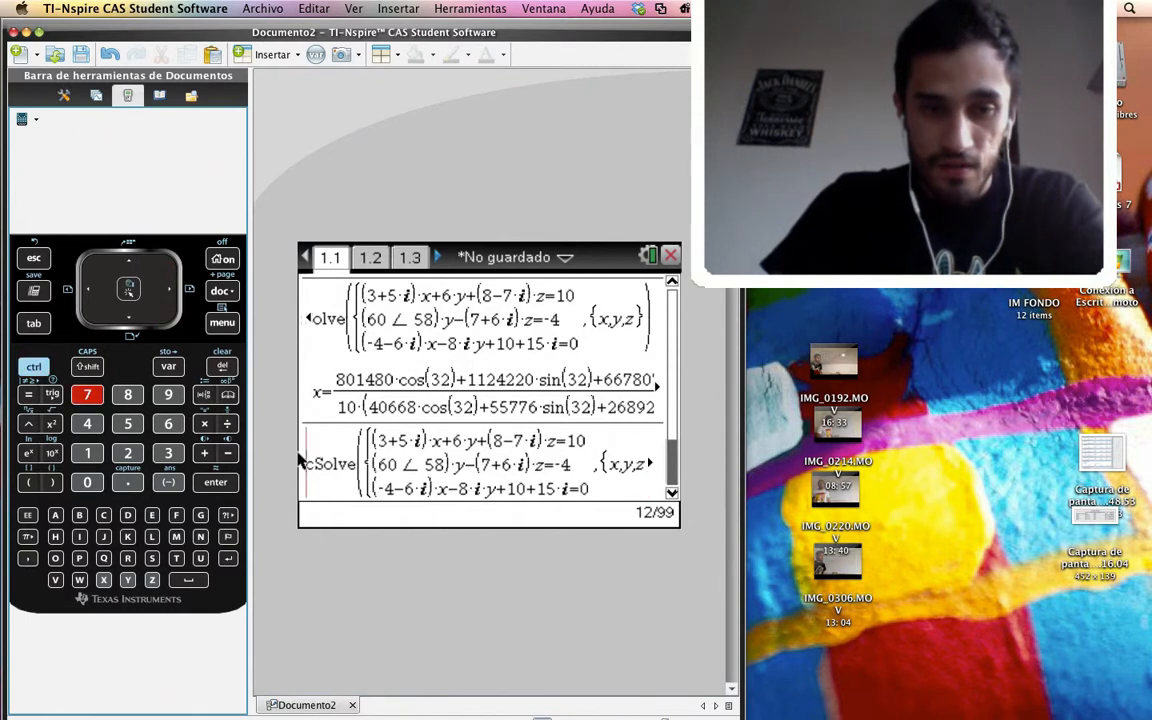
pyautogui.click(35, 366)
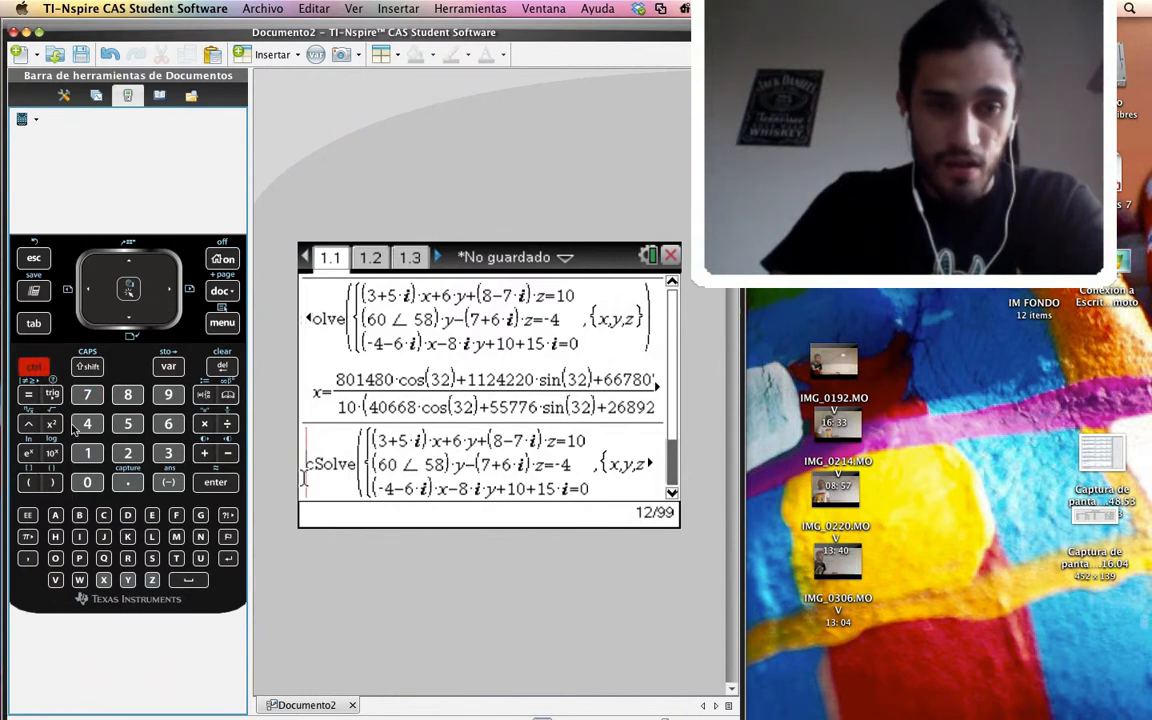
pyautogui.click(88, 454)
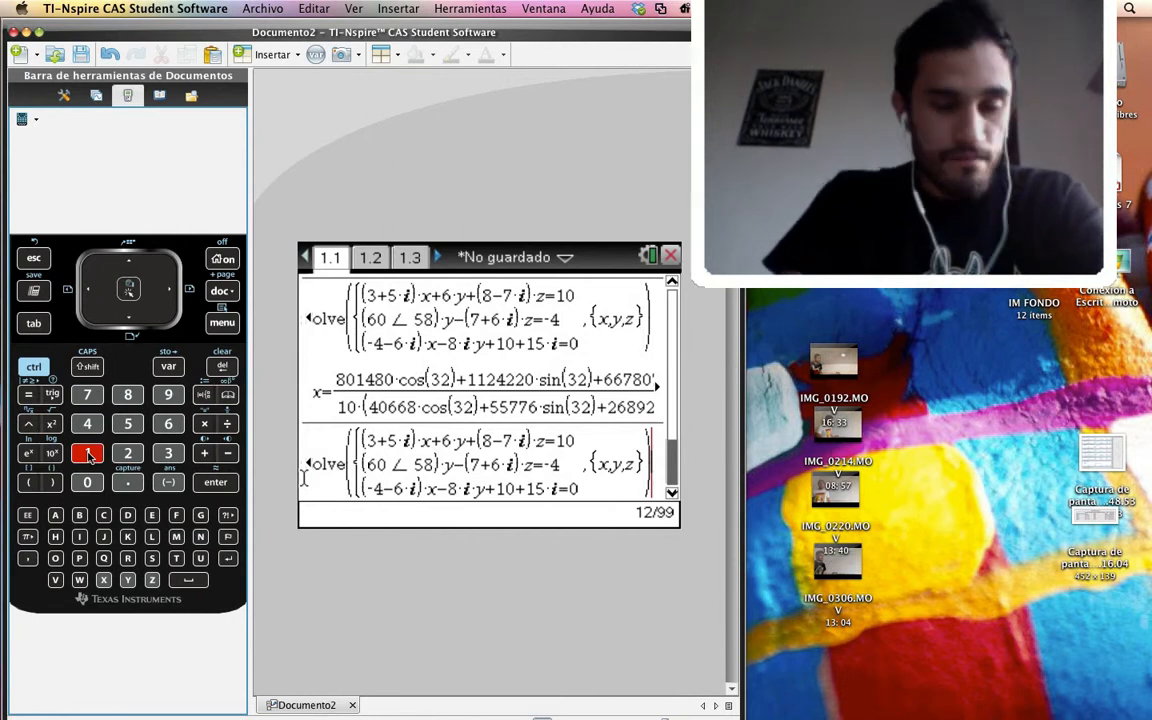
pyautogui.press('Return')
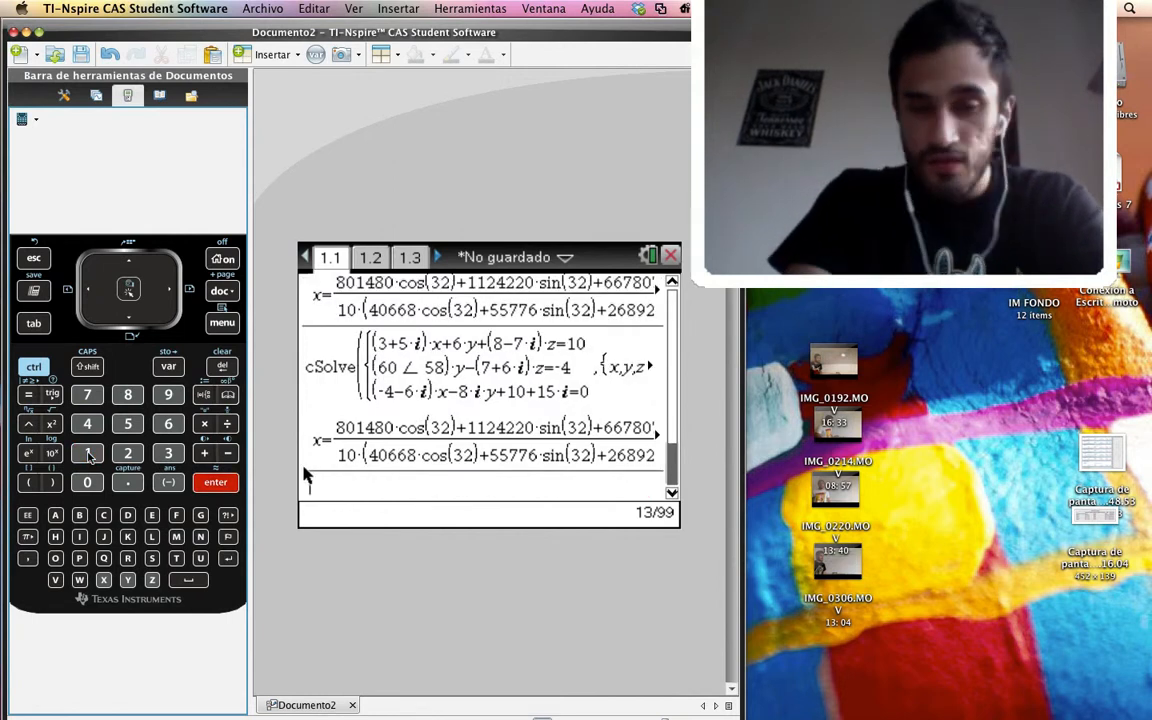